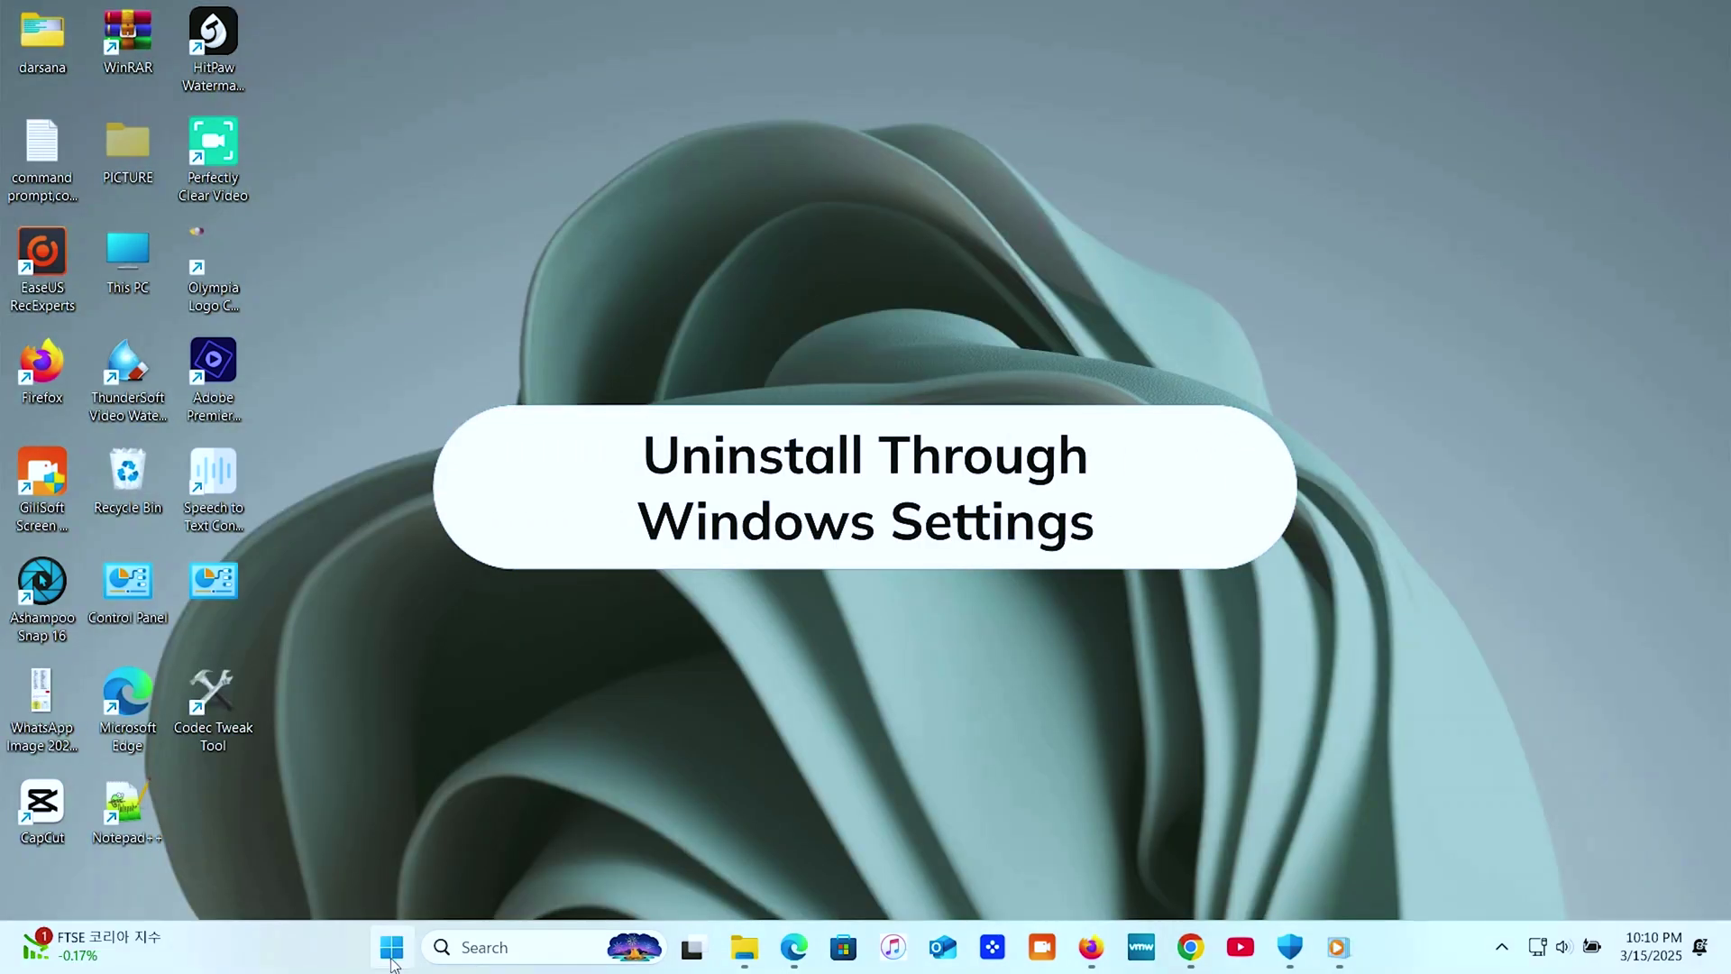
Step: Open the Installed apps list in Windows Settings
left_click(391, 947)
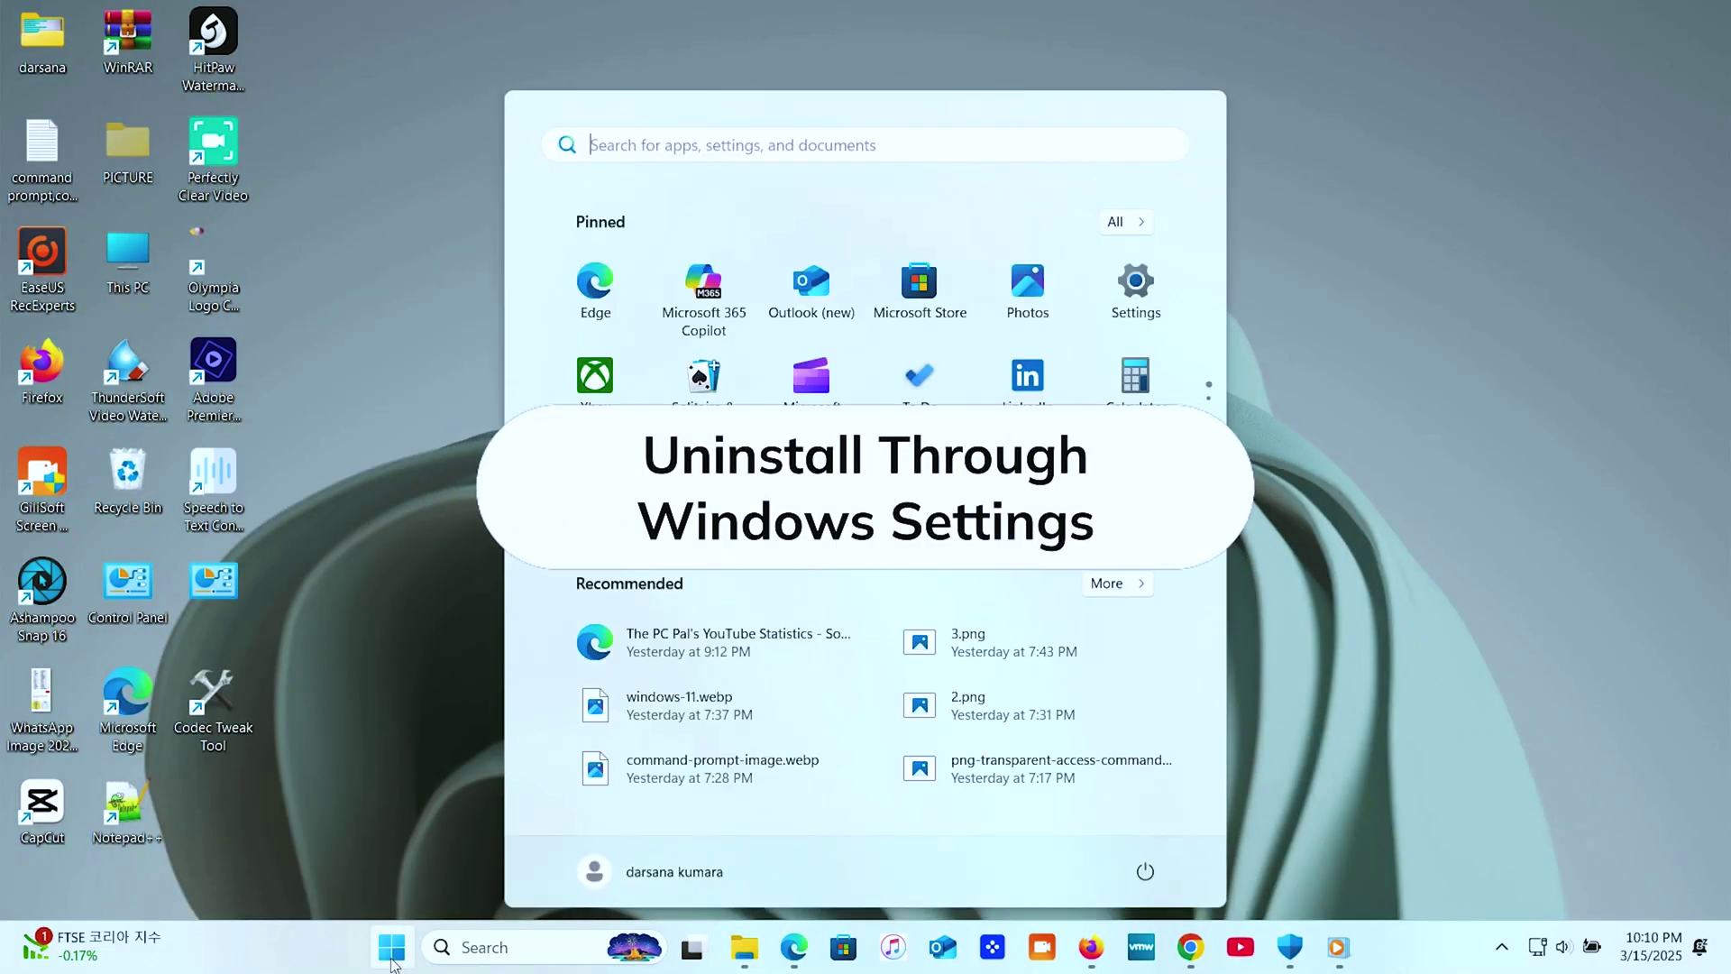
left_click(1135, 281)
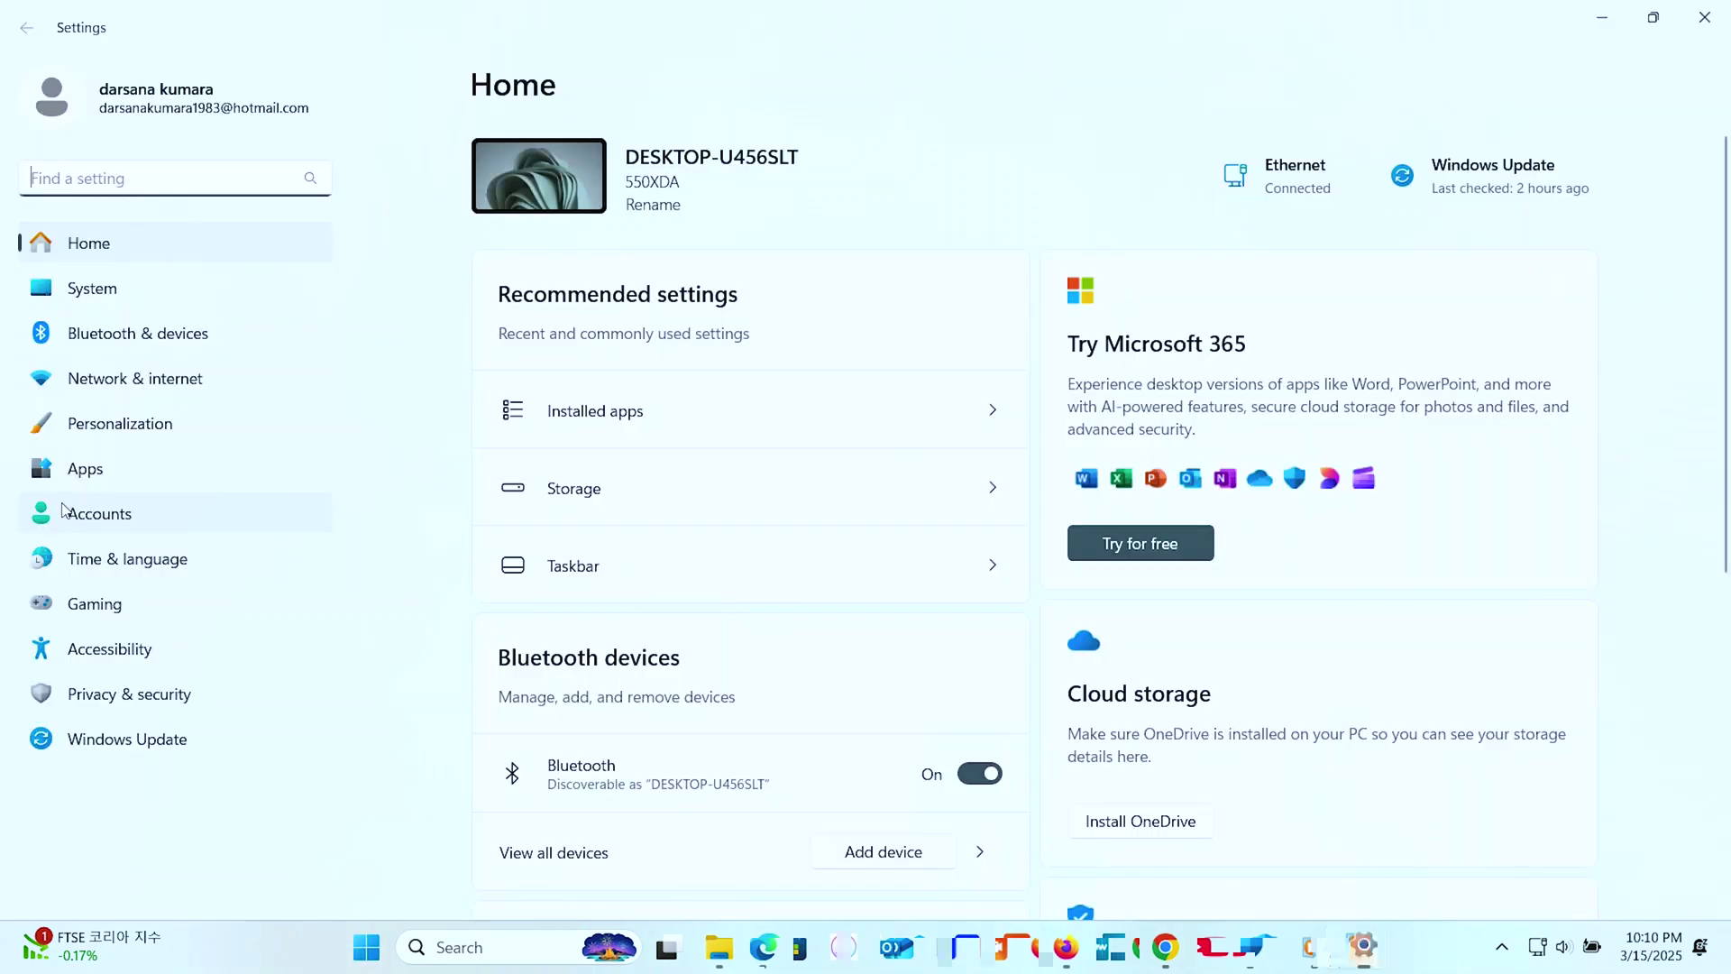
left_click(109, 468)
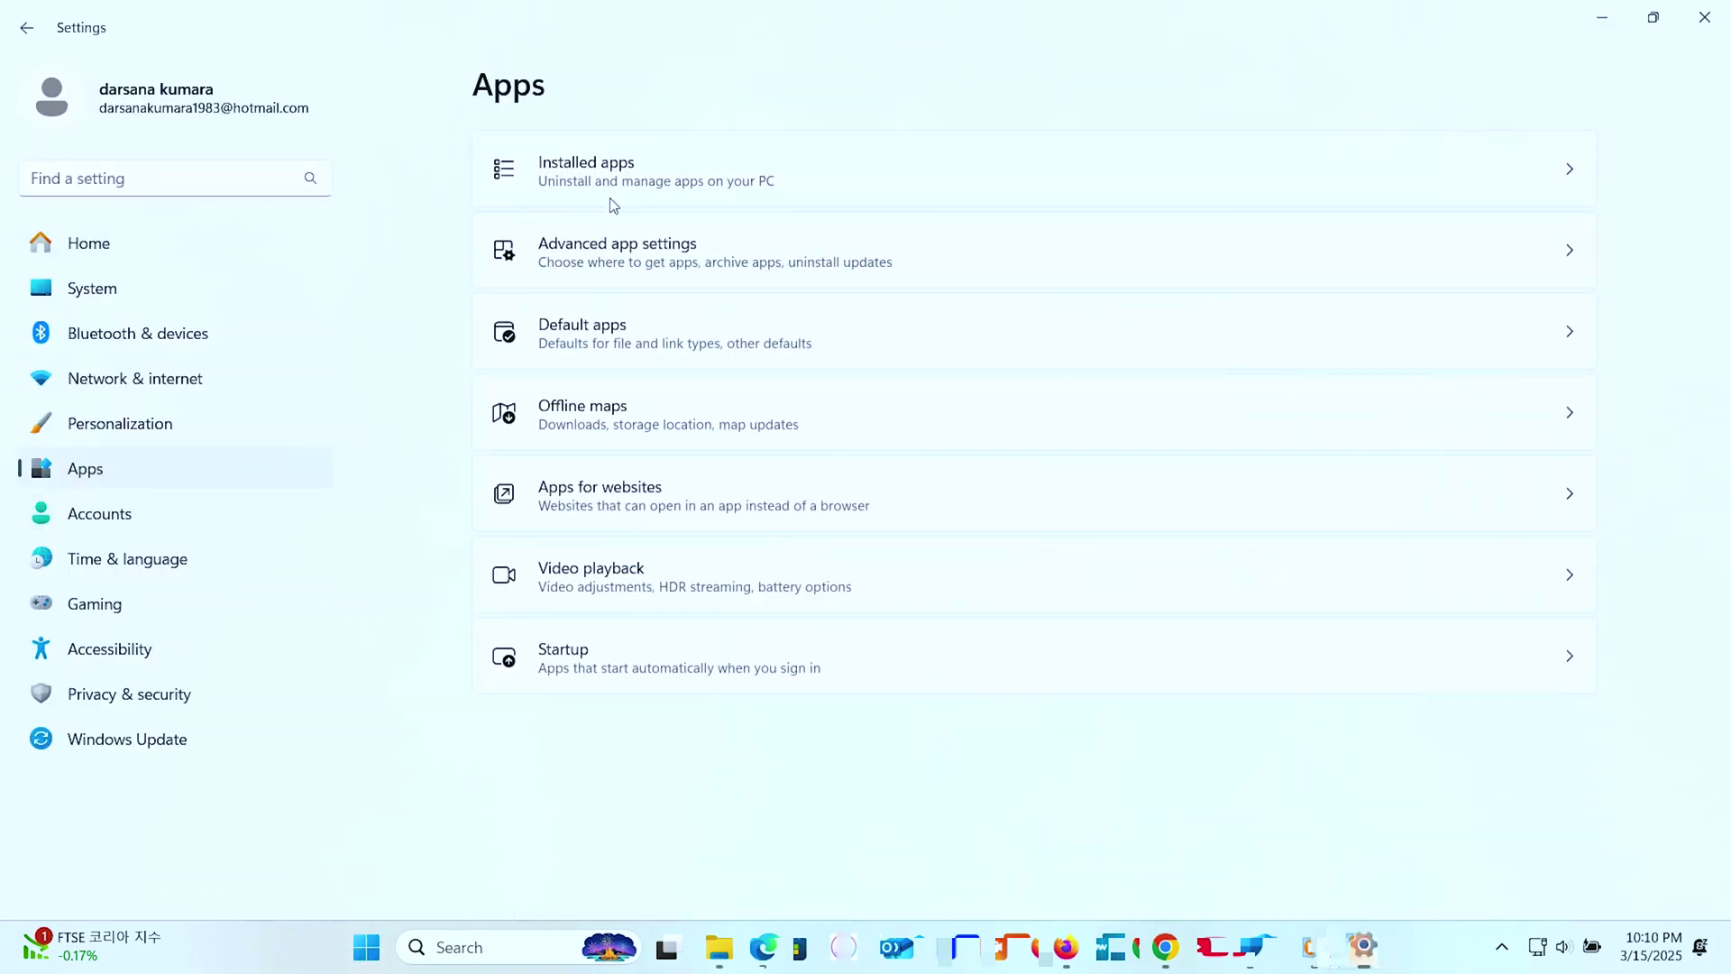
left_click(615, 197)
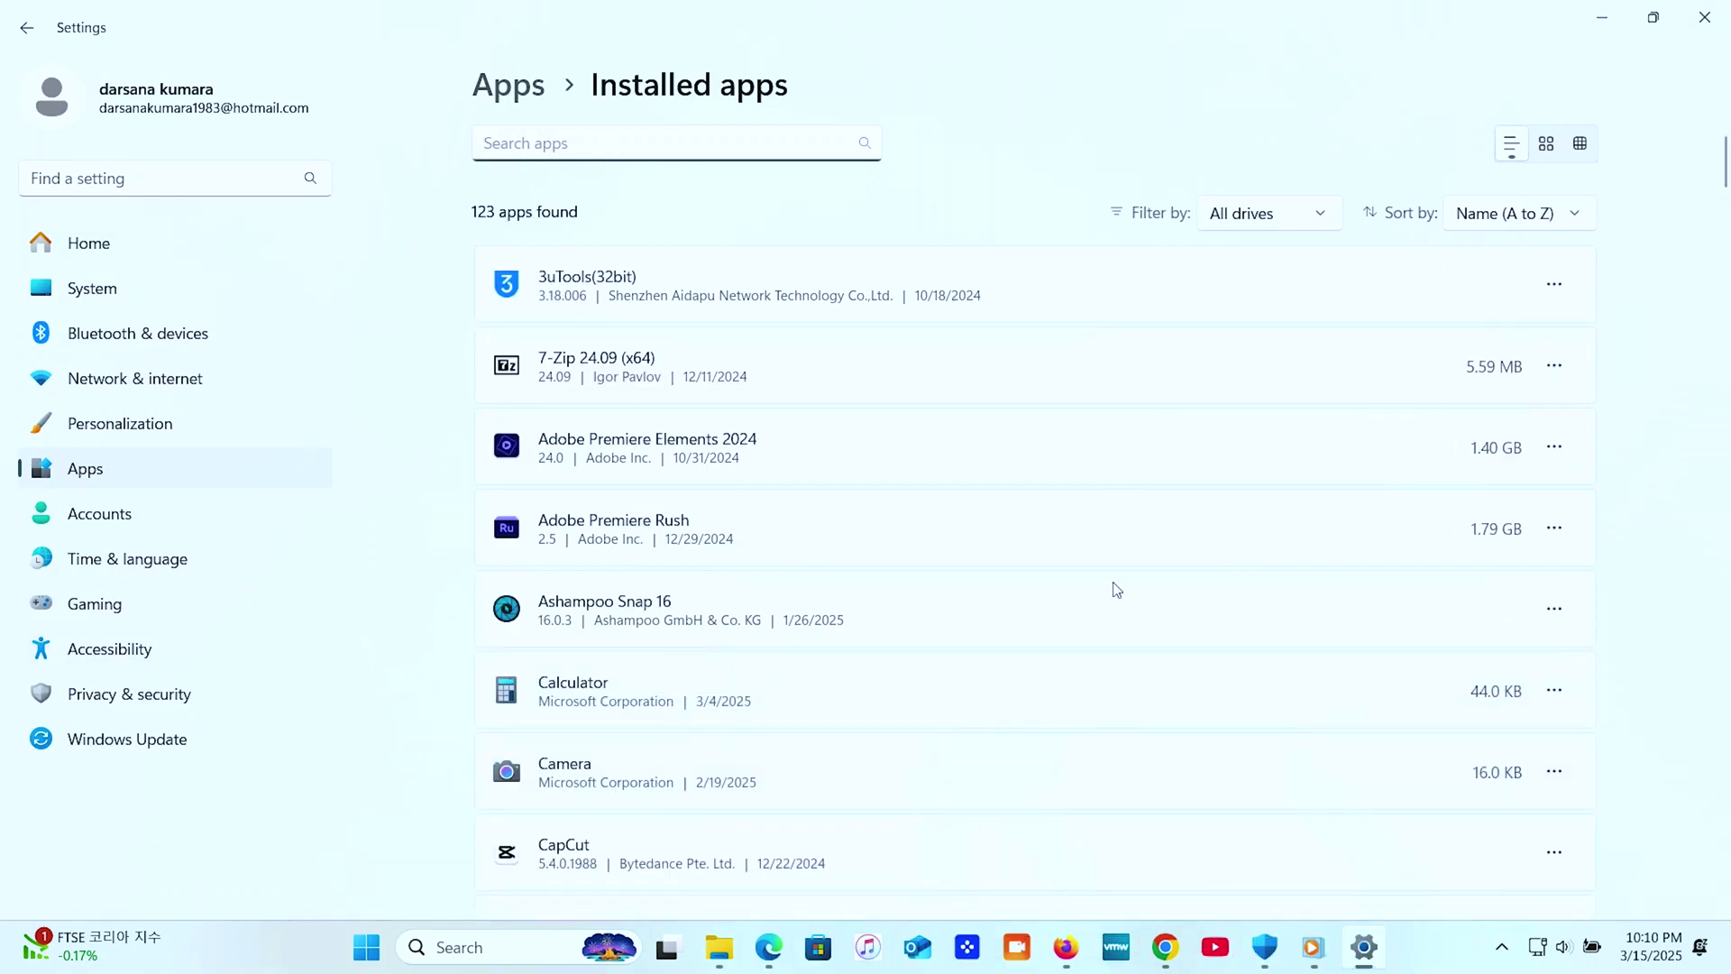
Step: Uninstall Ashampoo Snap 16, confirm its uninstaller, and minimize Settings
left_click(1551, 610)
left_click(1302, 704)
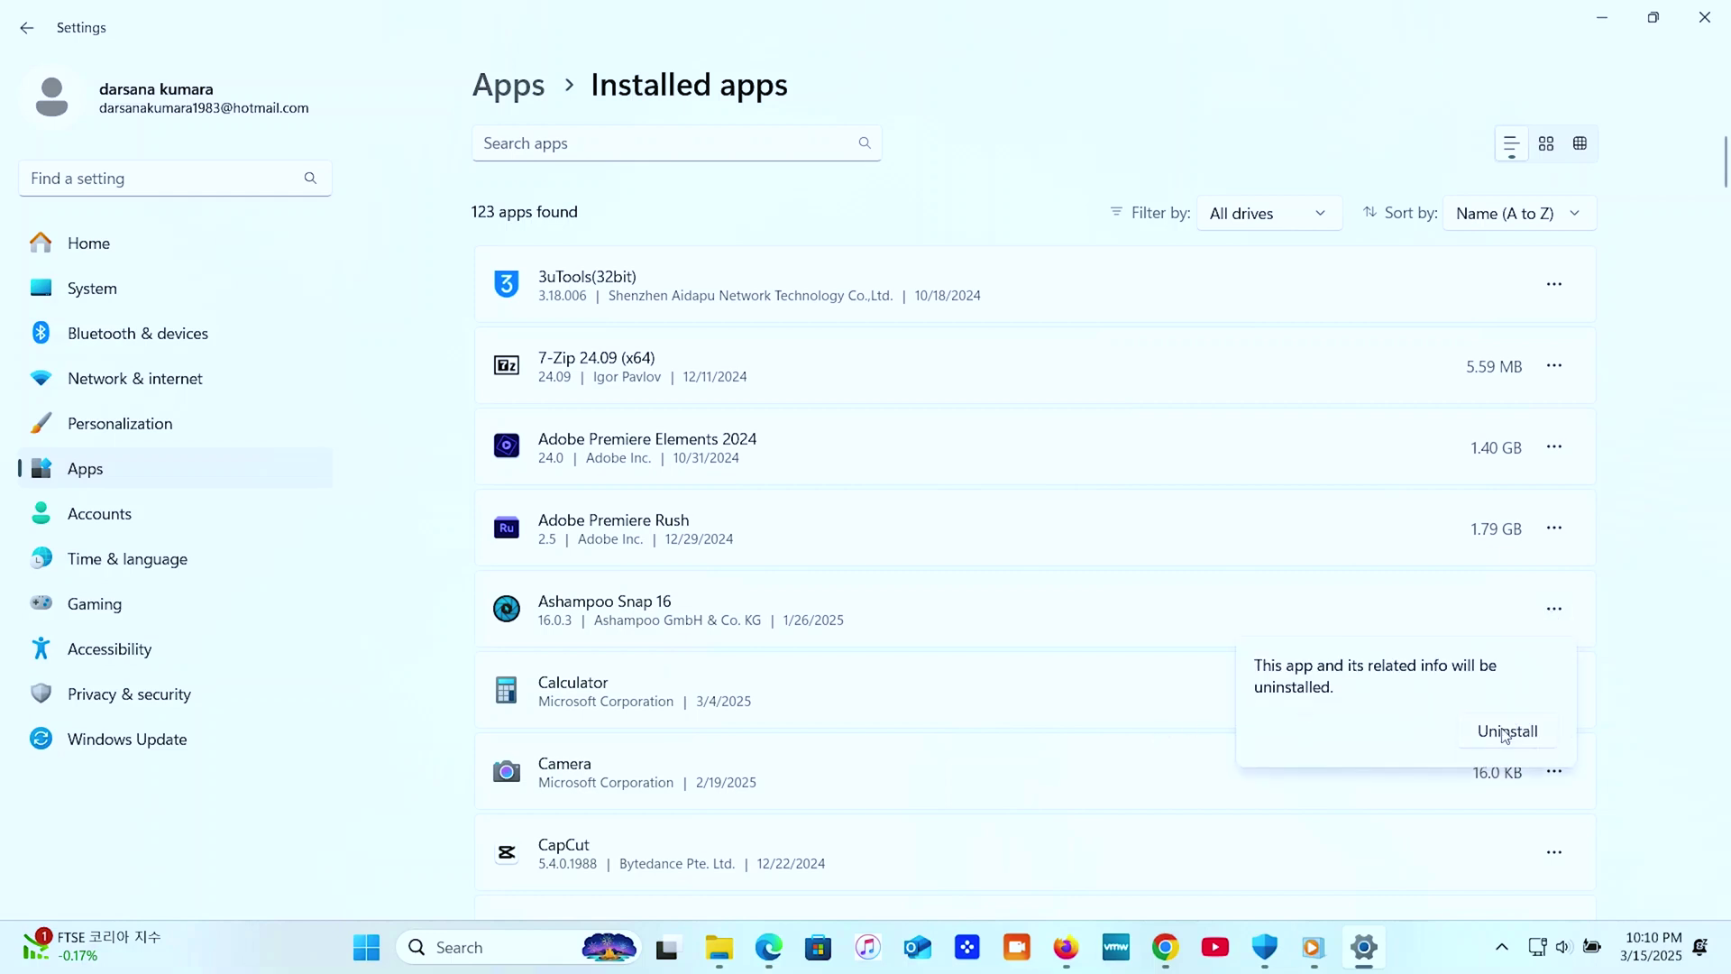
left_click(1507, 732)
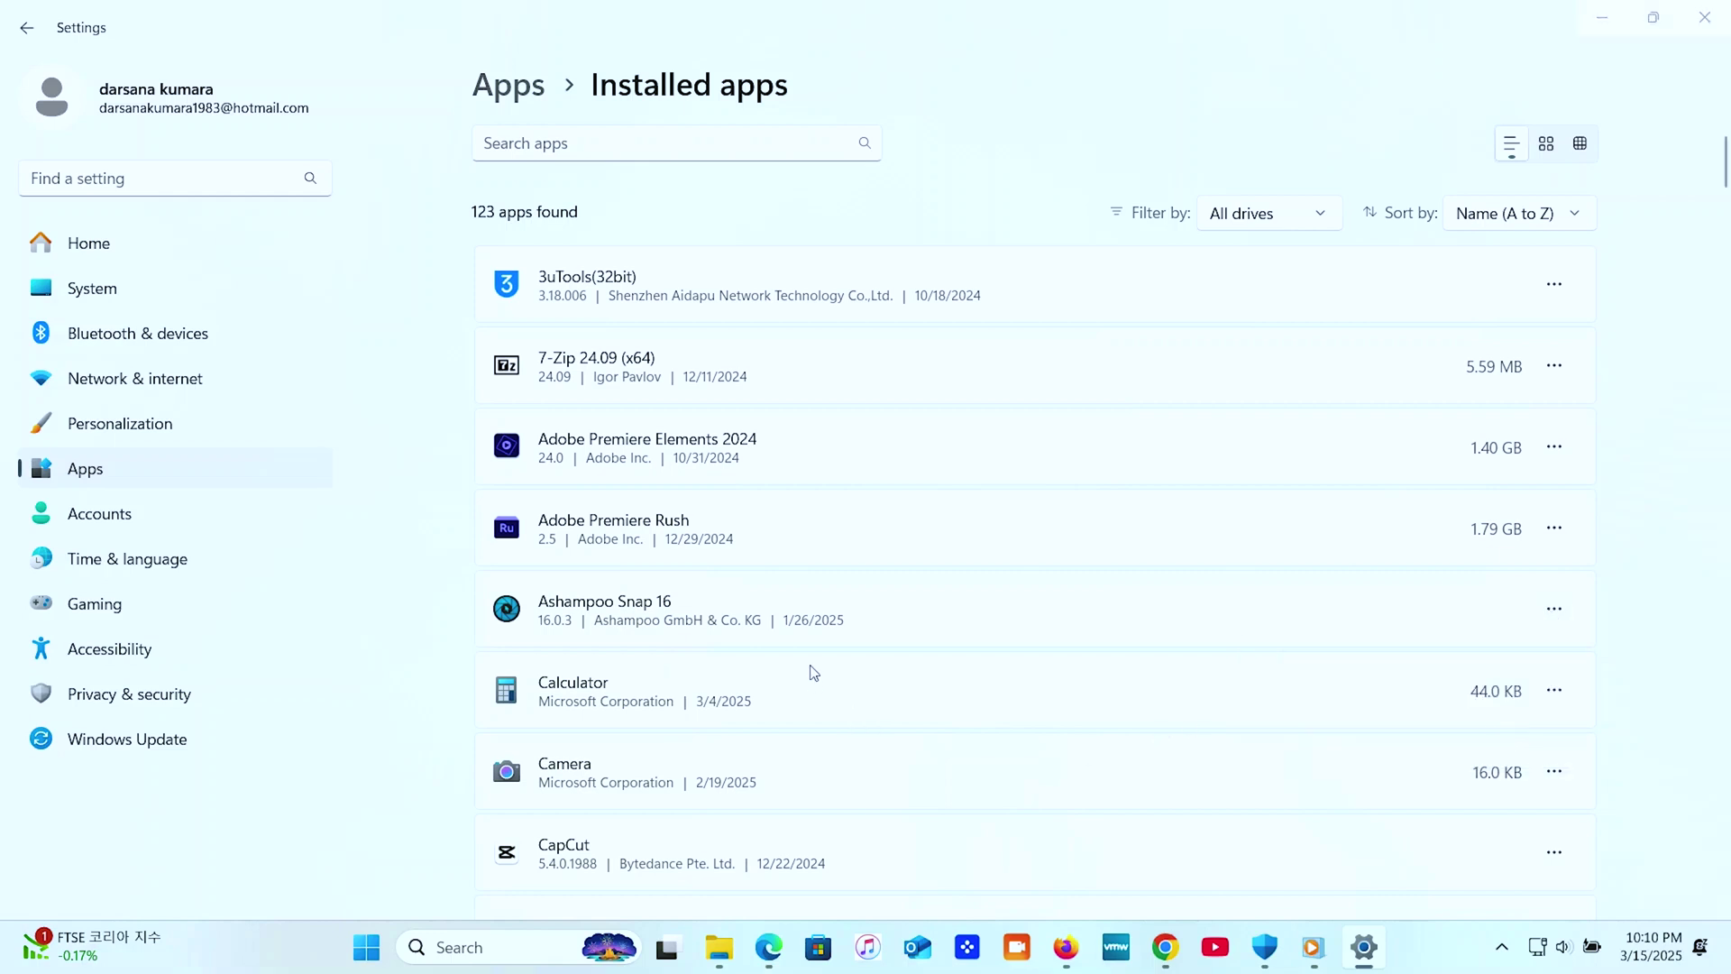
left_click(935, 561)
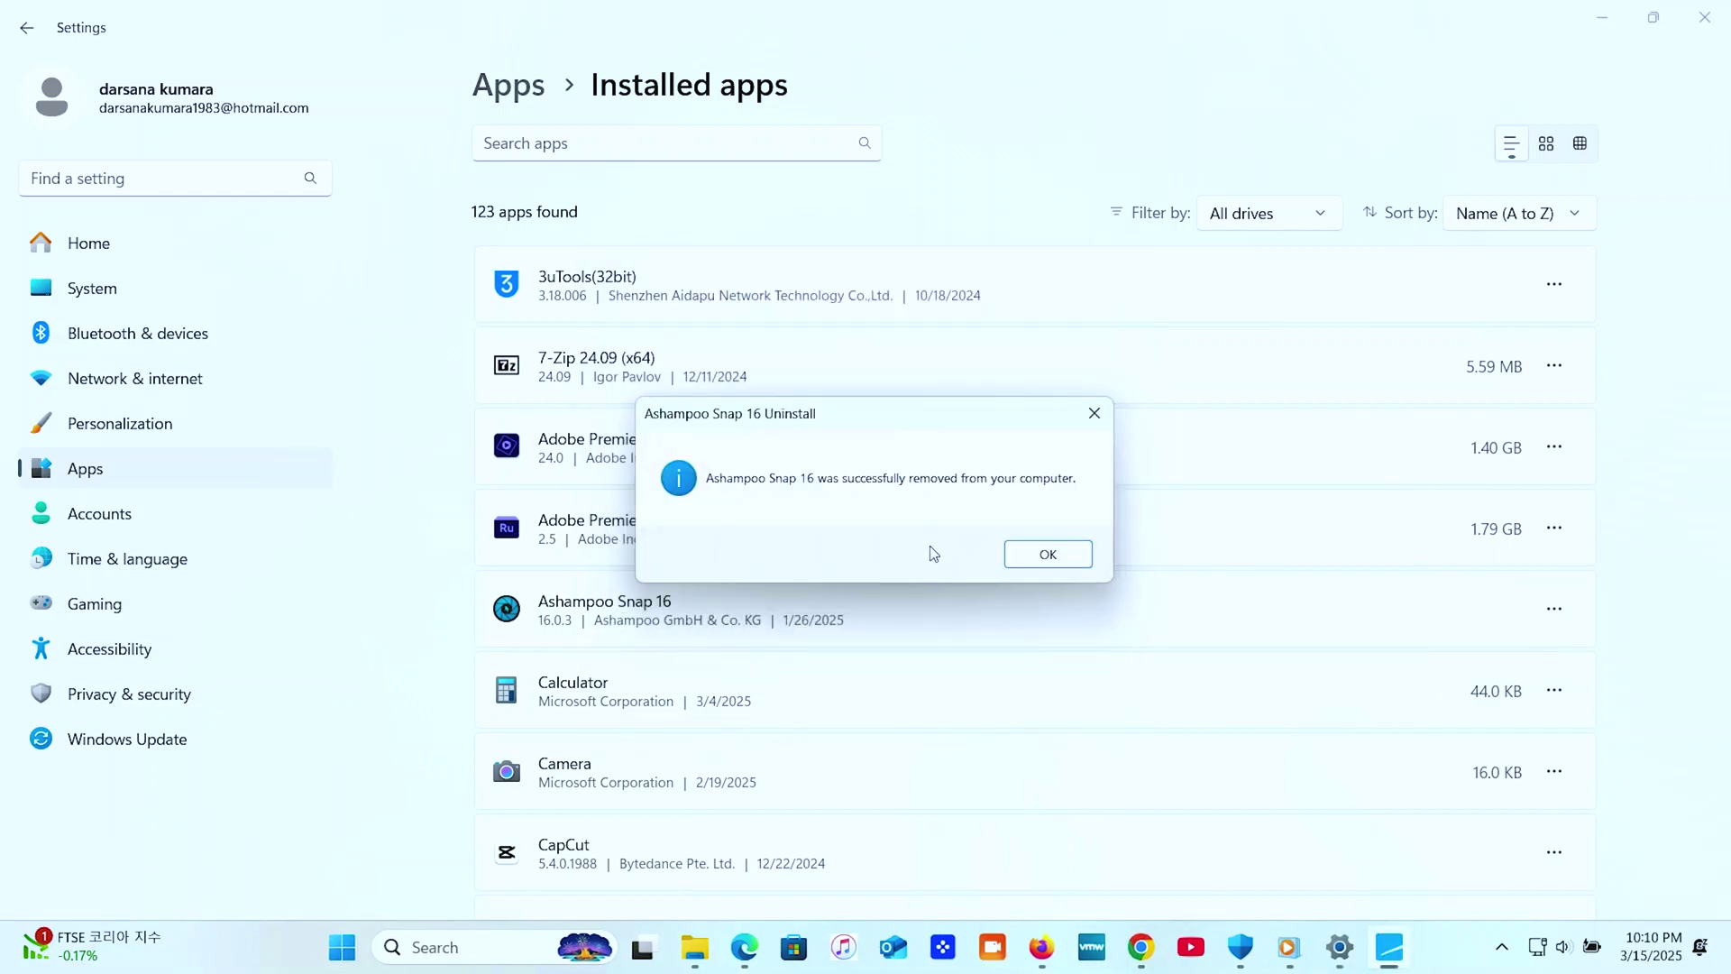
left_click(1079, 557)
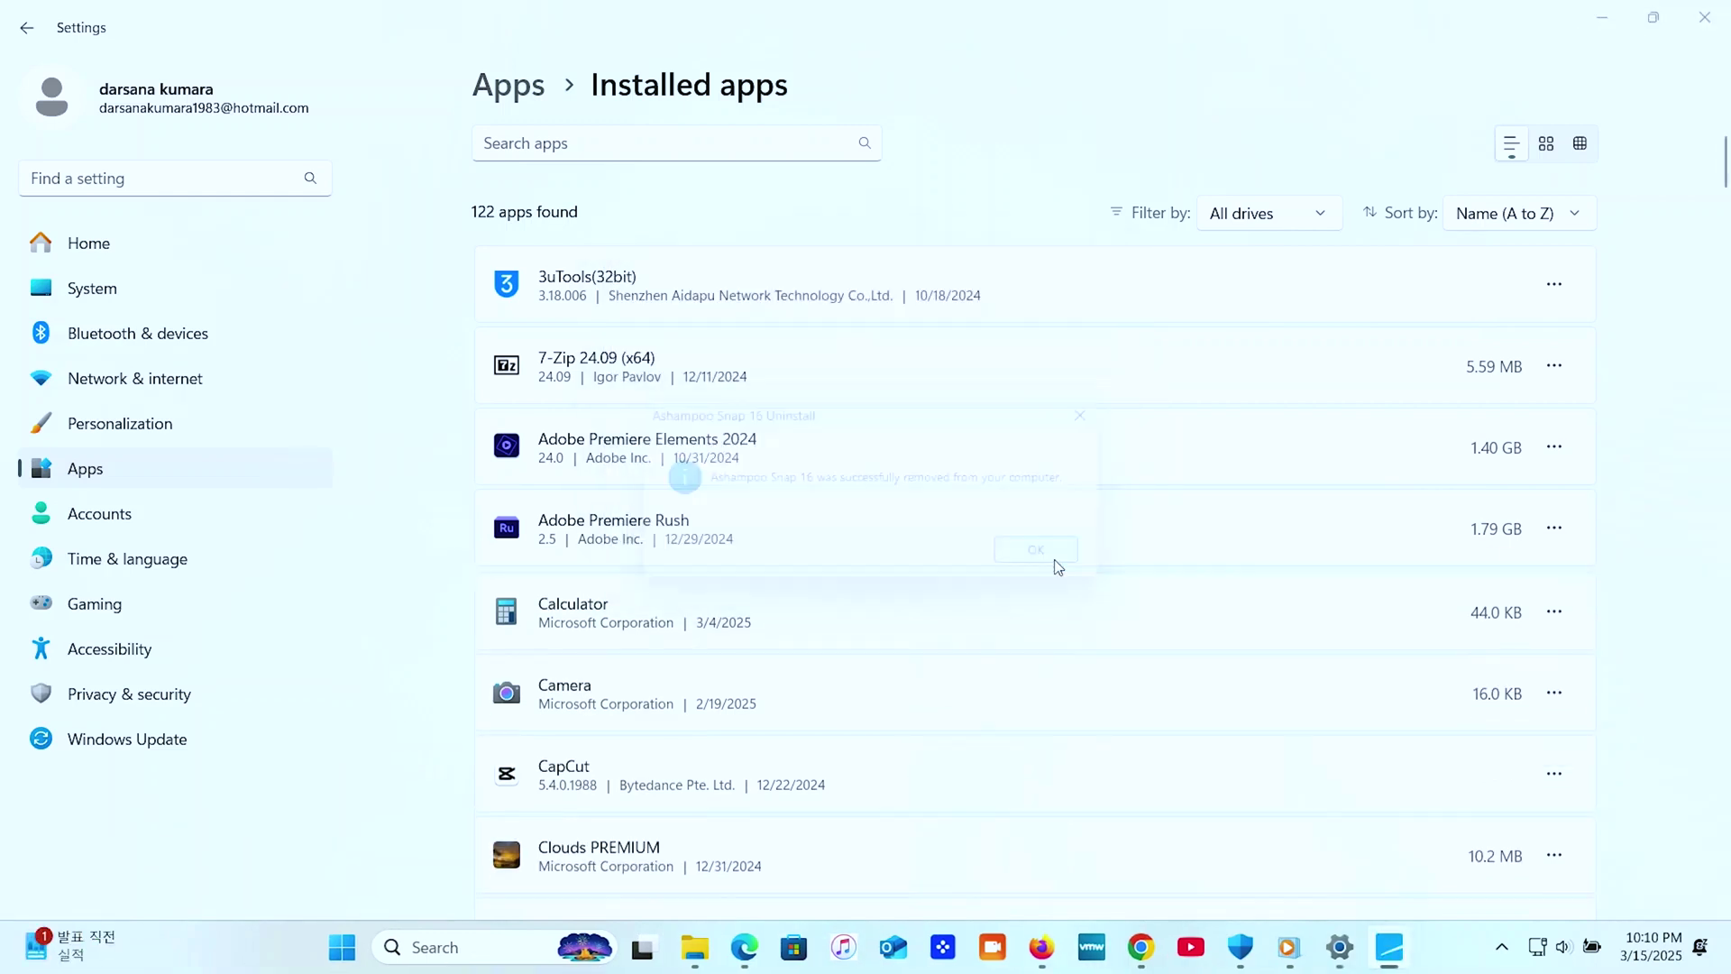
left_click(1587, 13)
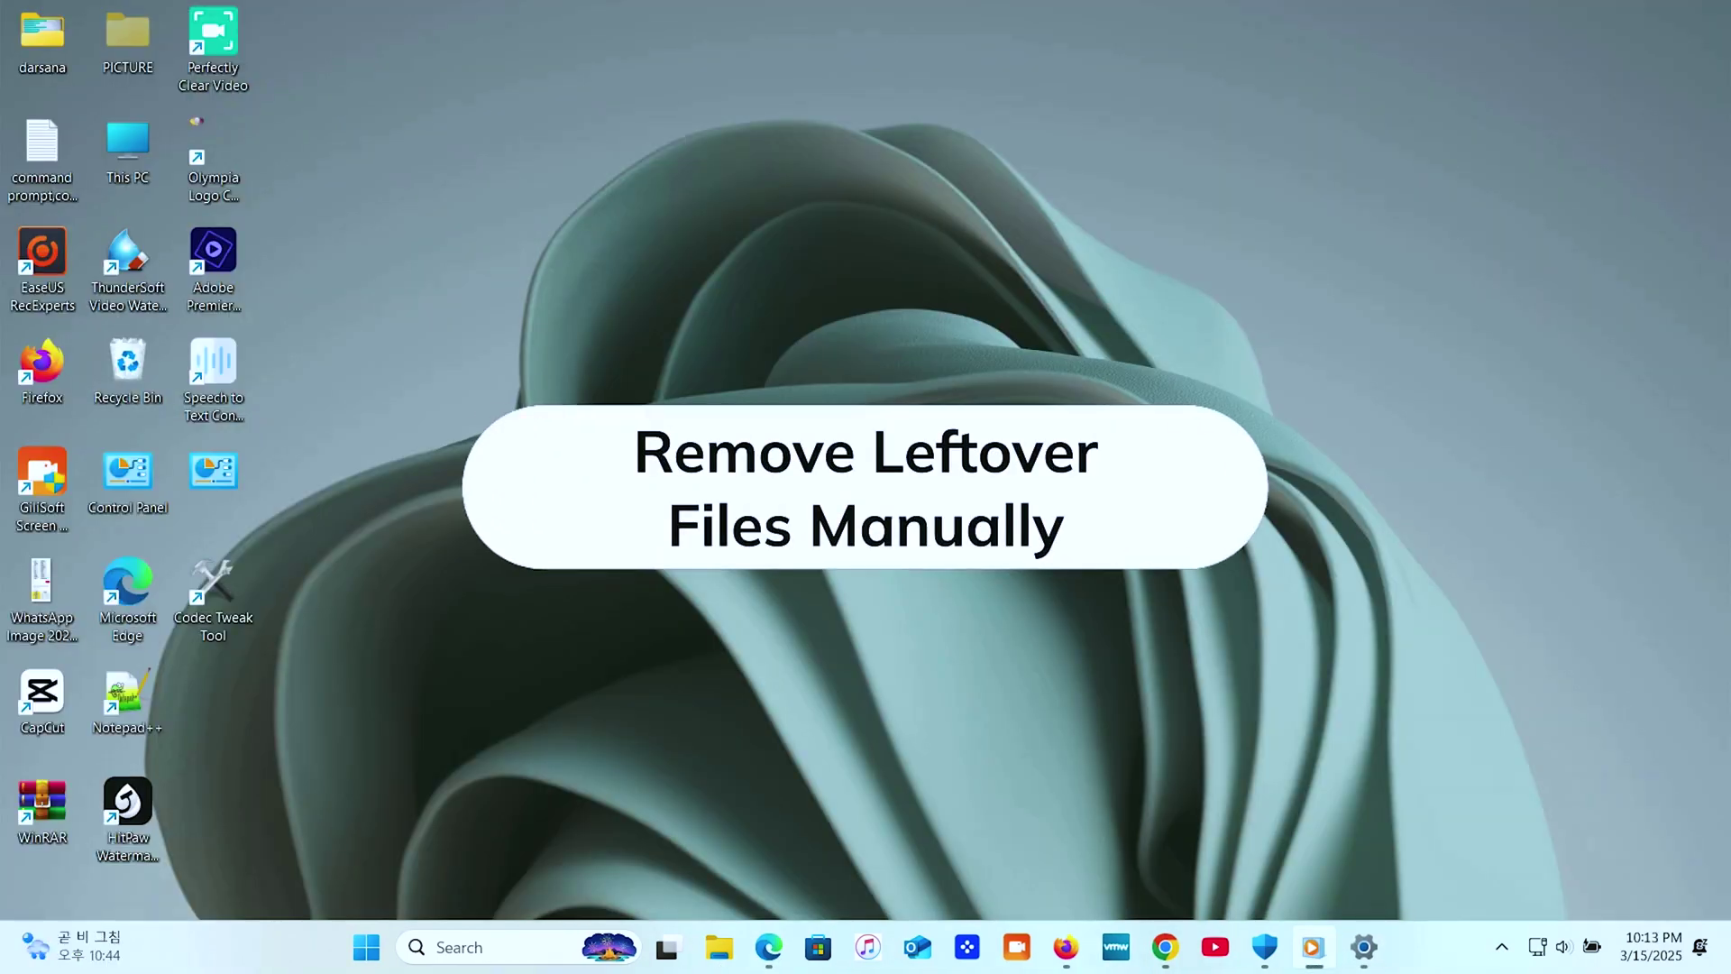
left_click(719, 948)
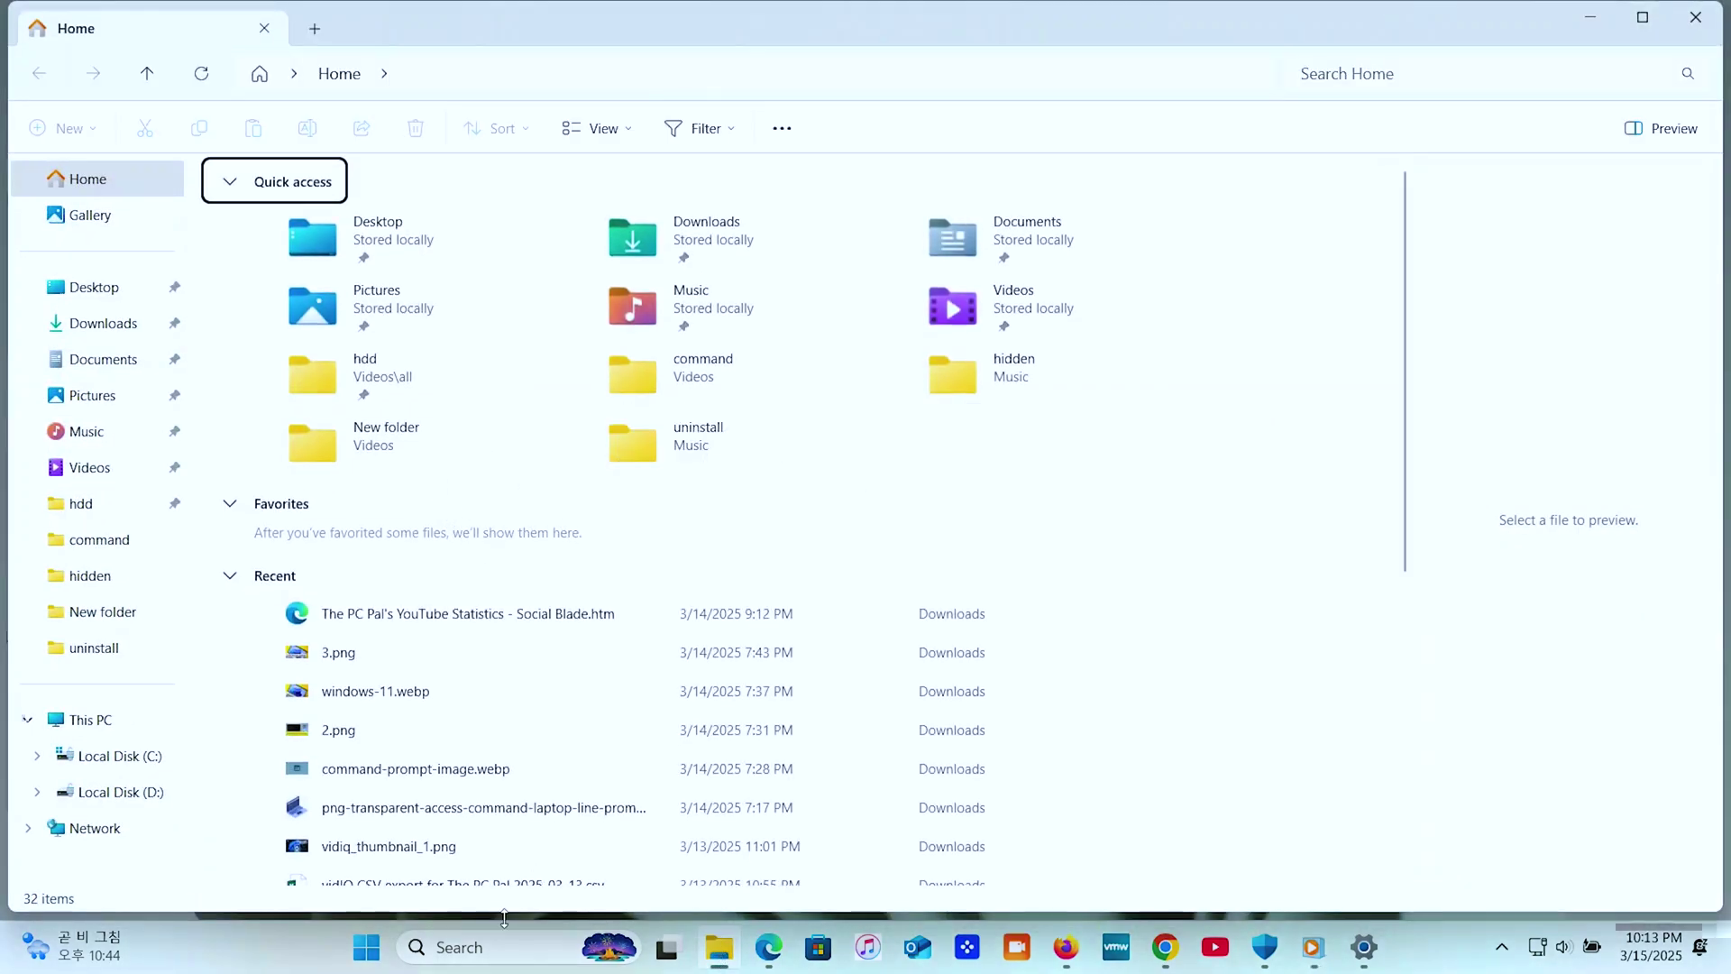
left_click(132, 755)
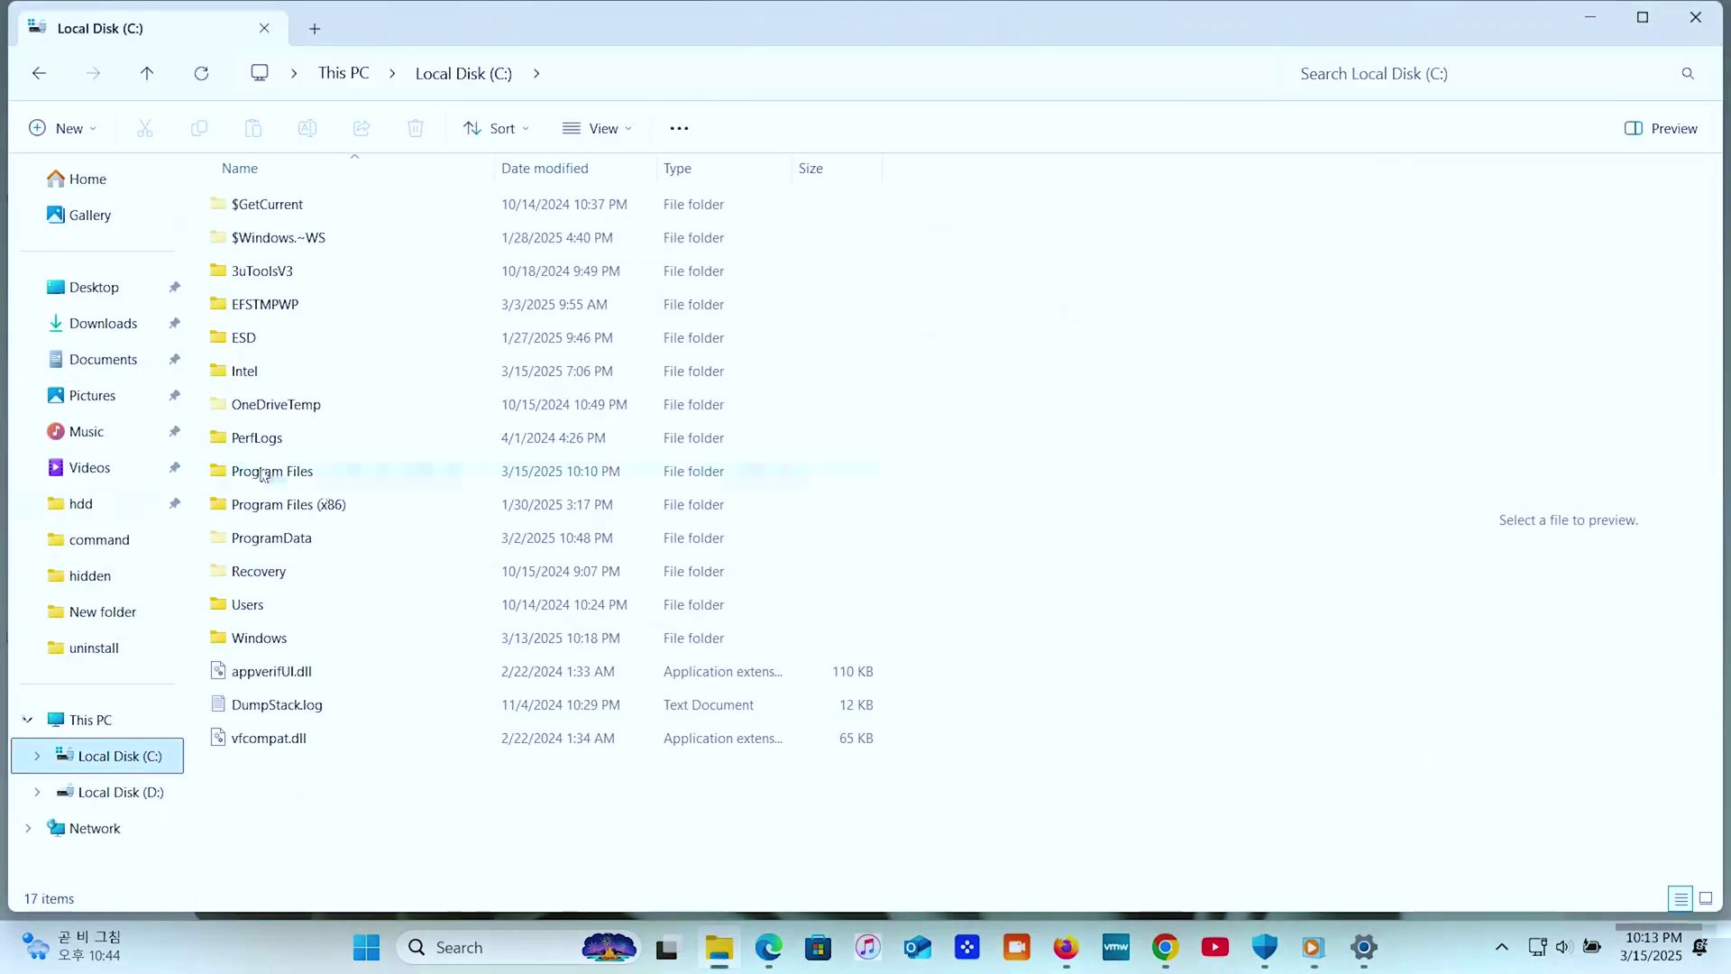
double_click(275, 472)
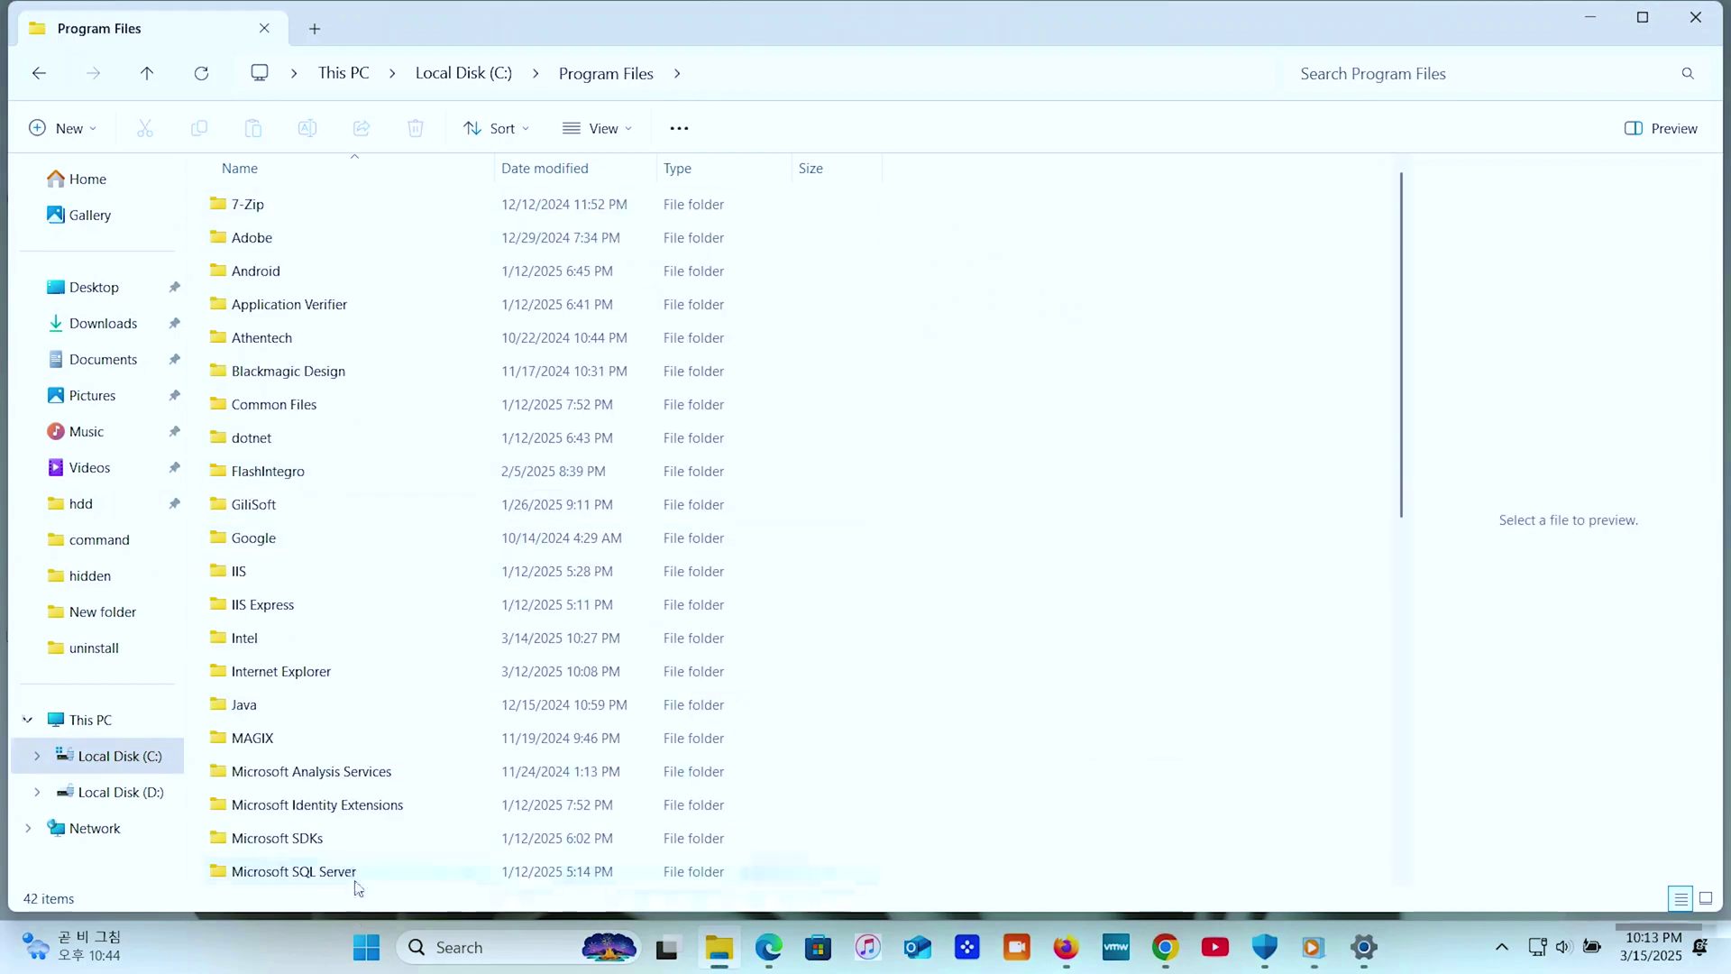
scroll(356, 879, "down", 3)
scroll(358, 866, "down", 4)
scroll(358, 861, "up", 4)
left_click(36, 74)
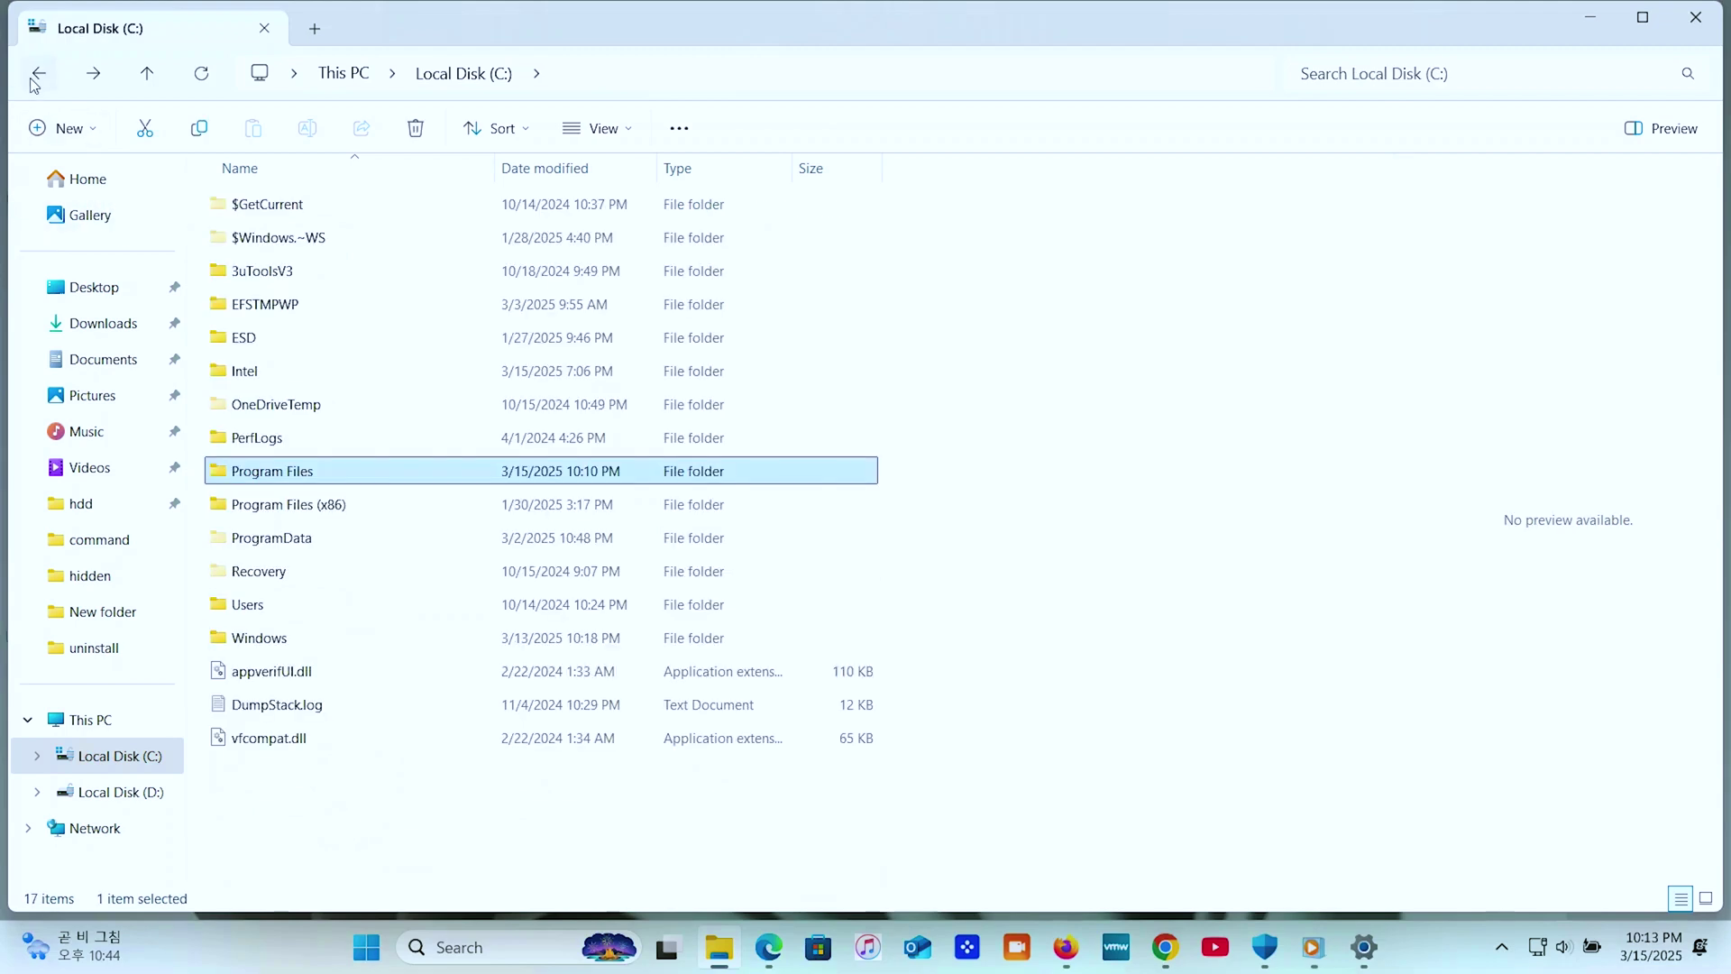
double_click(281, 507)
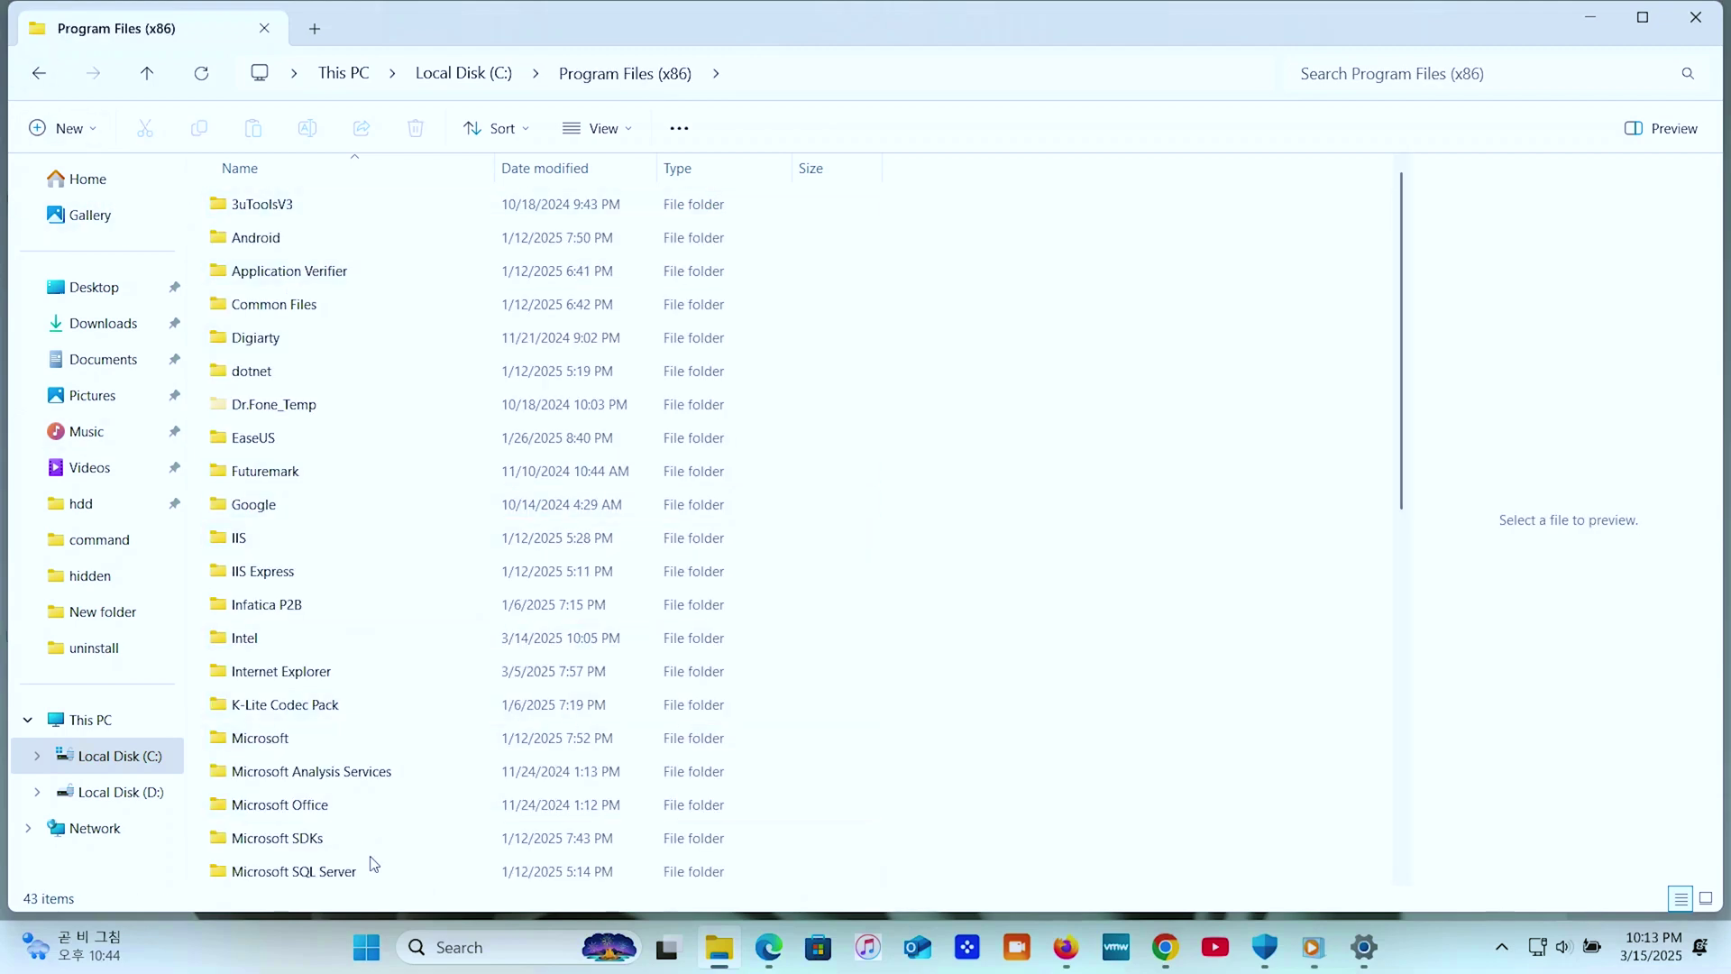
scroll(373, 864, "down", 6)
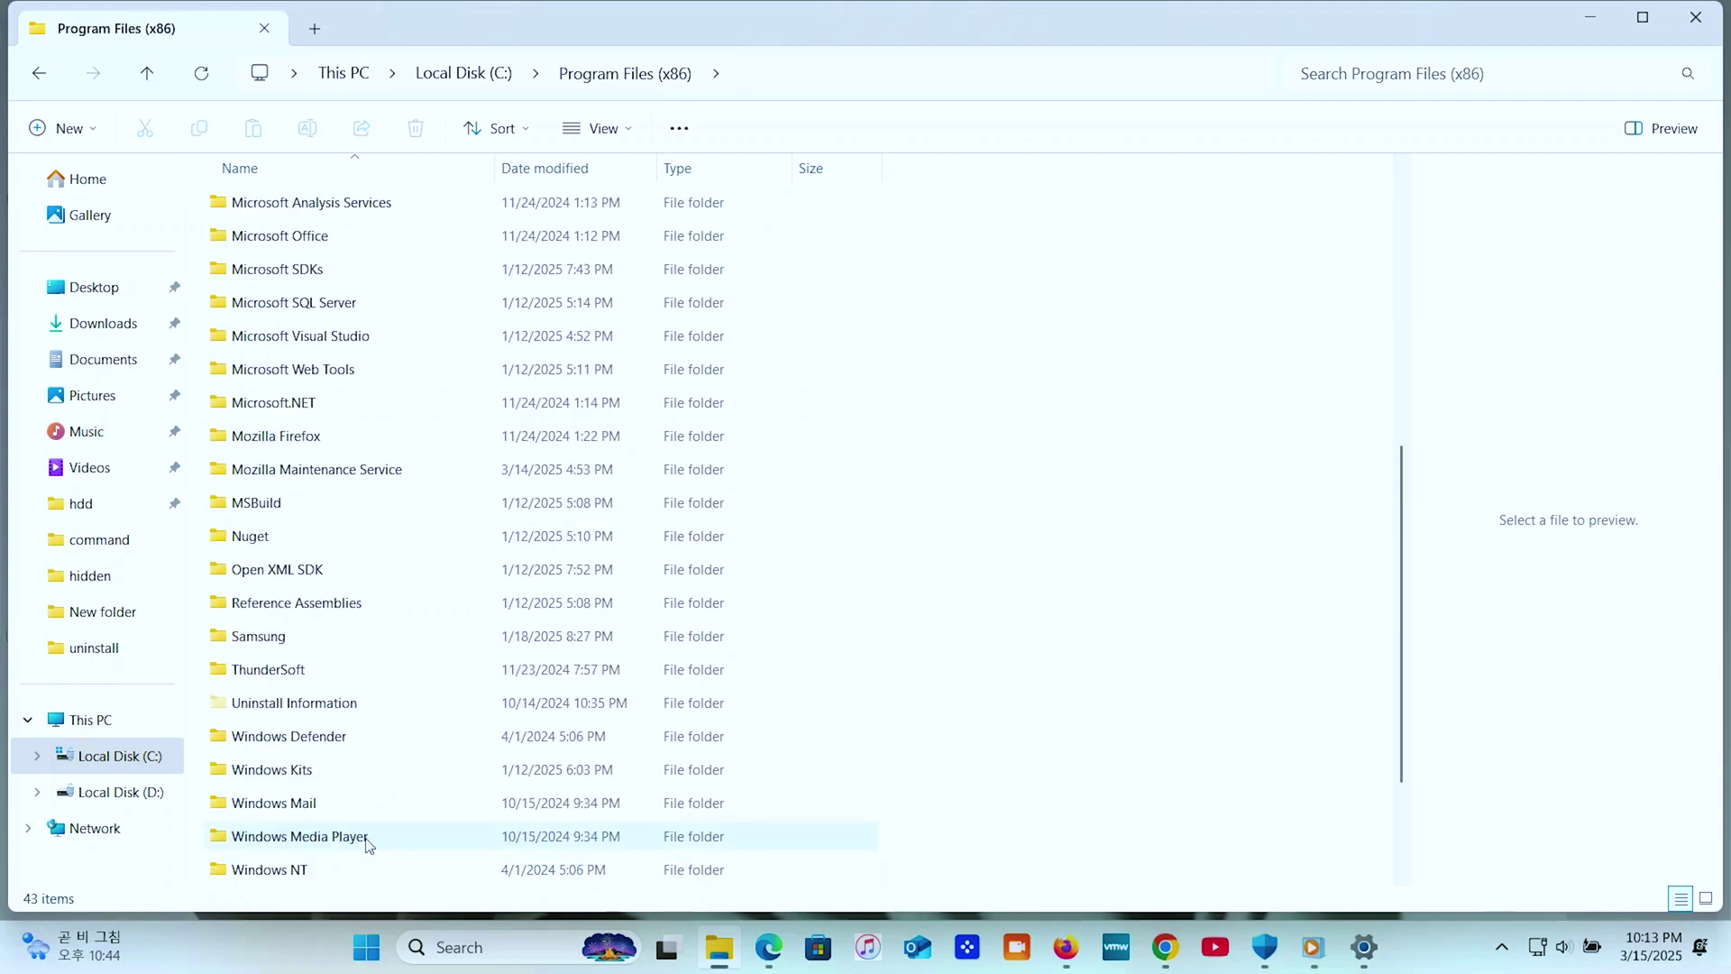
scroll(367, 836, "down", 2)
scroll(375, 844, "up", 8)
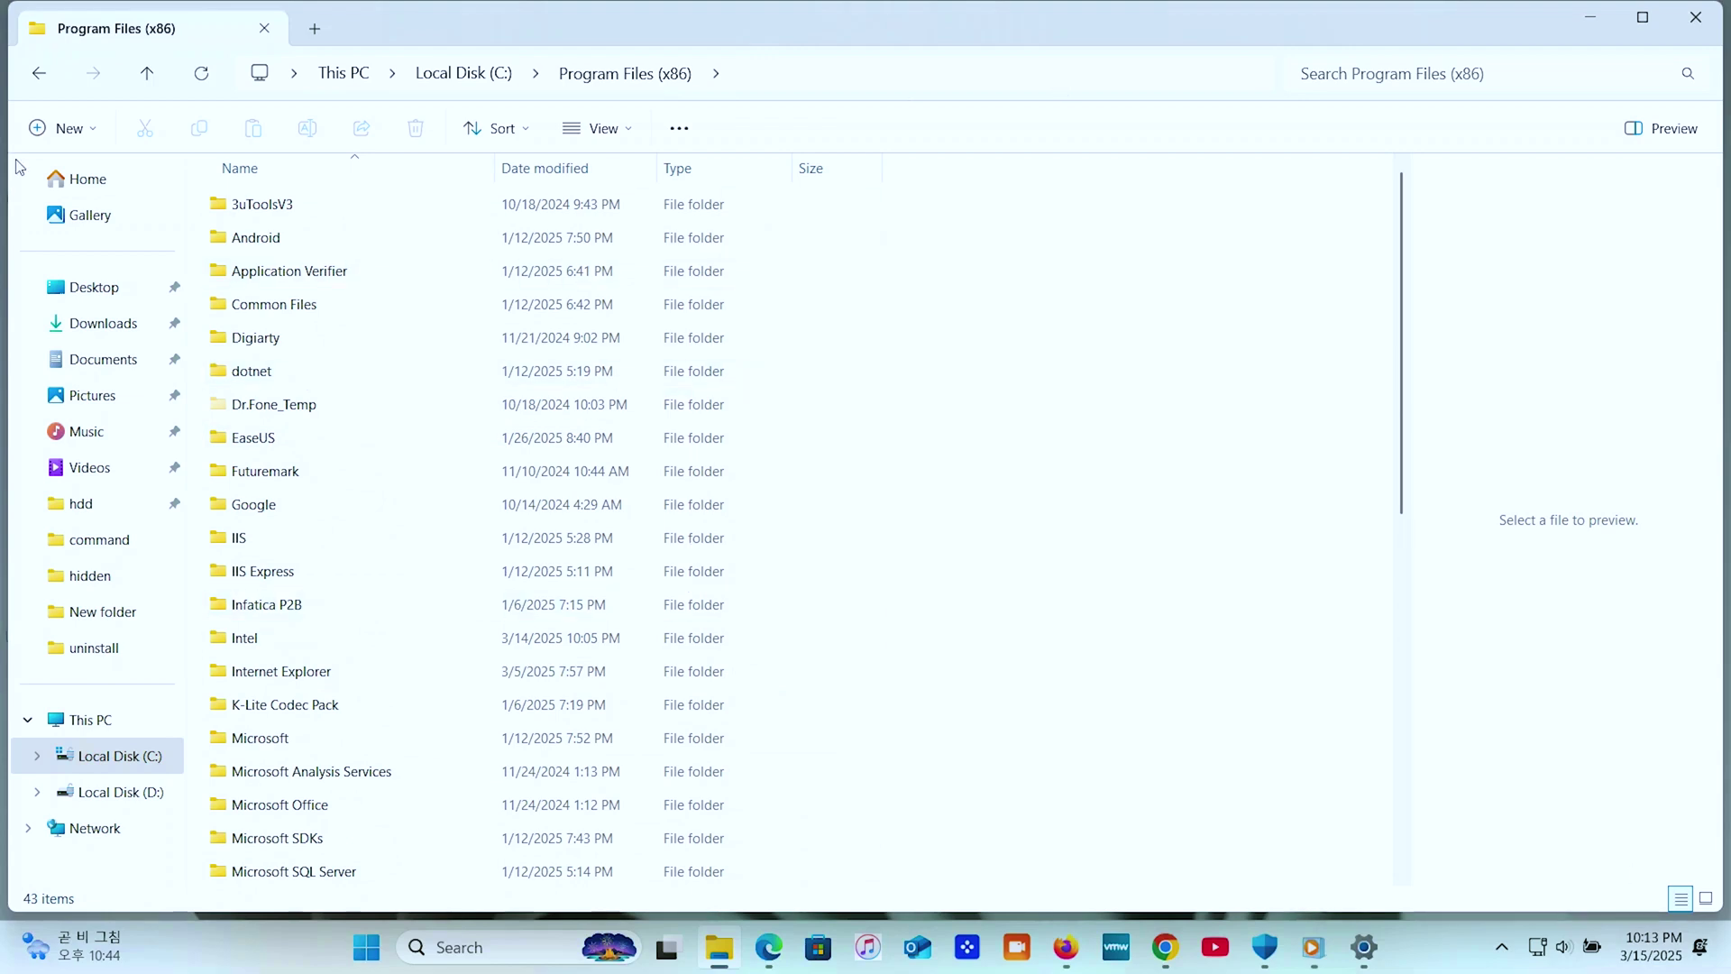
left_click(39, 79)
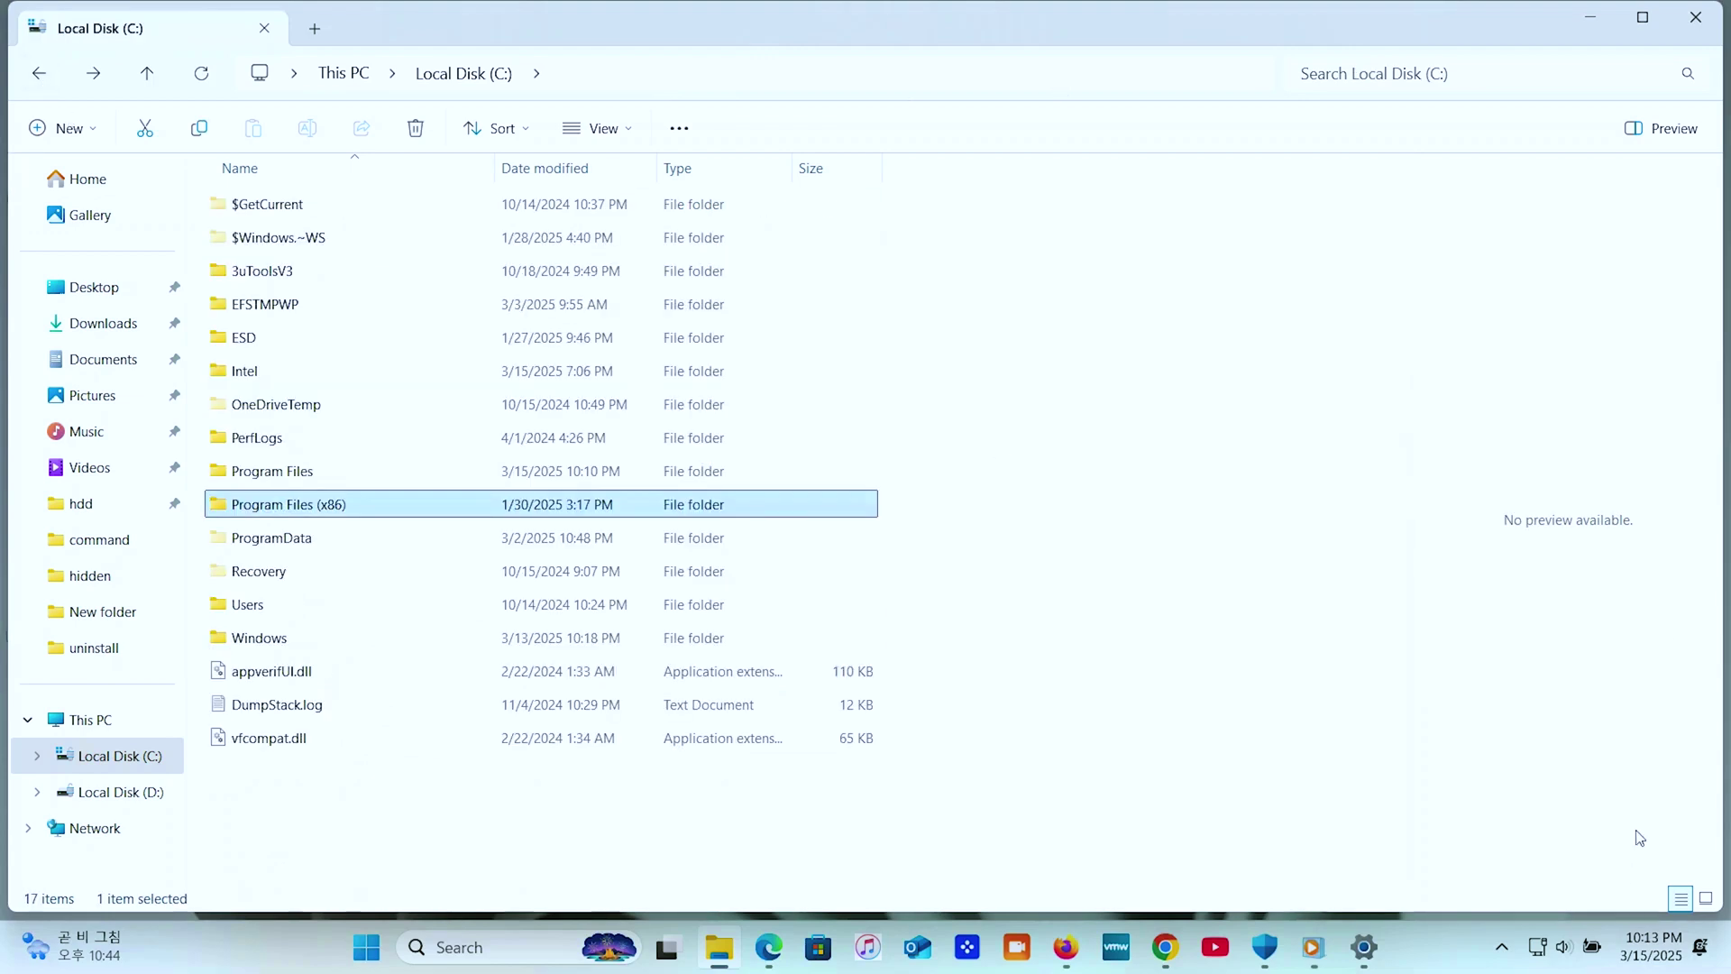
key("super+d")
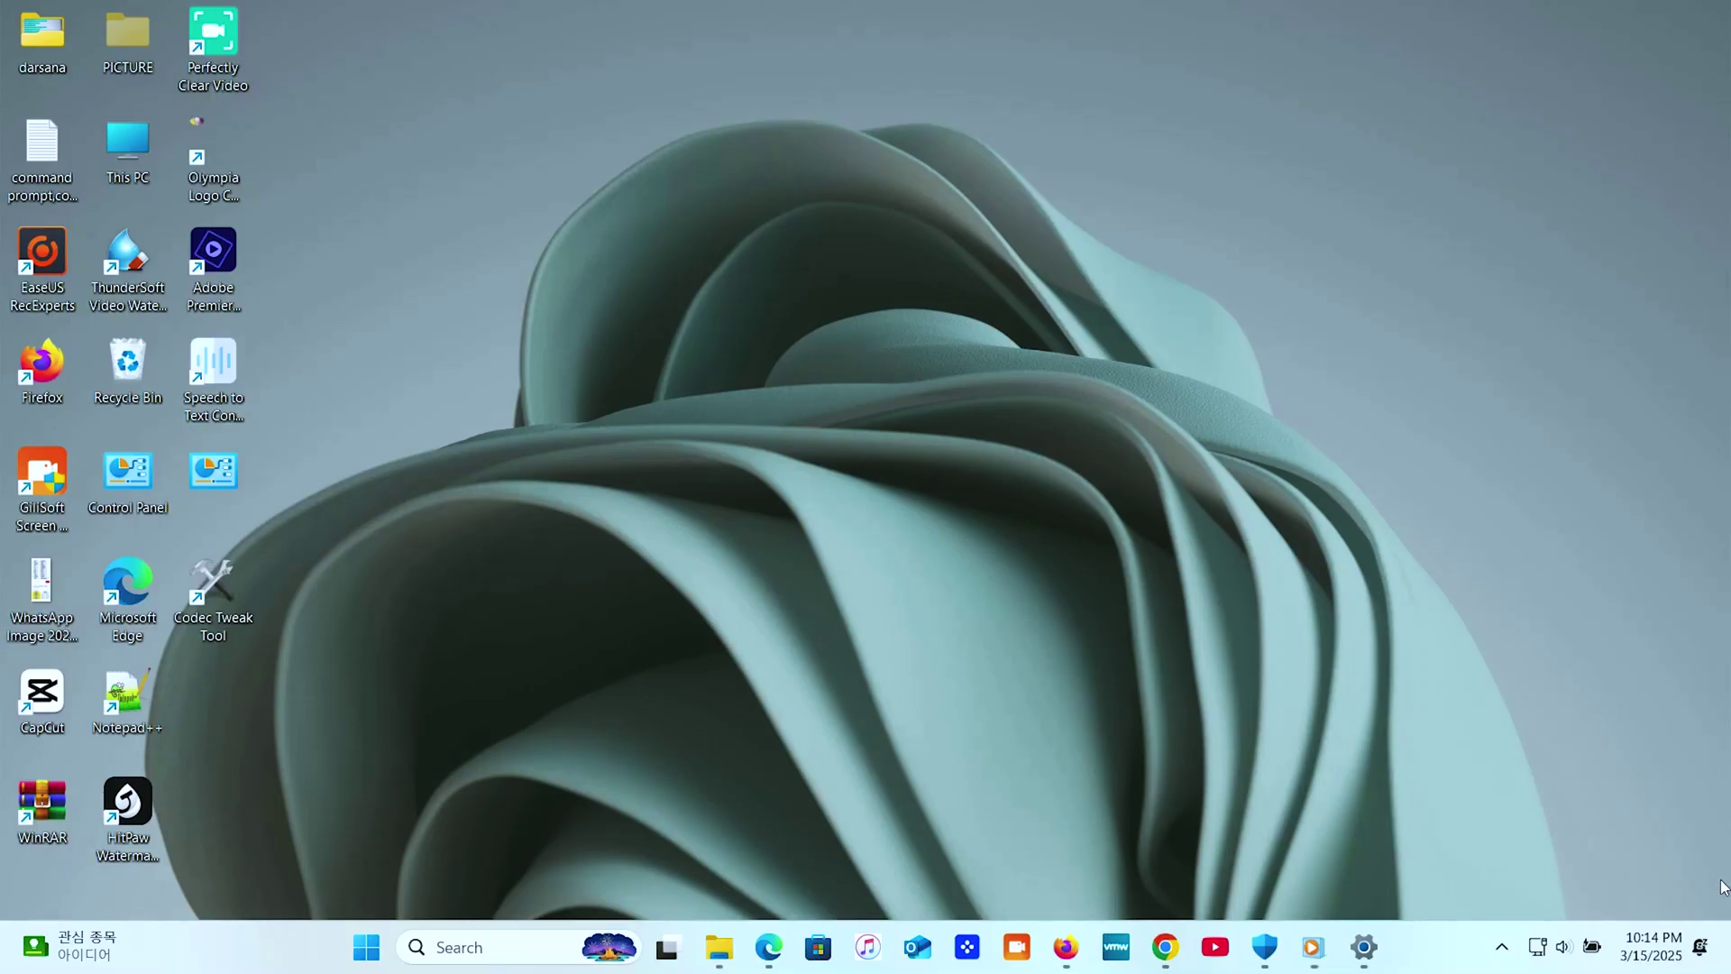
Step: Delete the leftover Ashampoo folder from the user's AppData\Local folder
key("super+e")
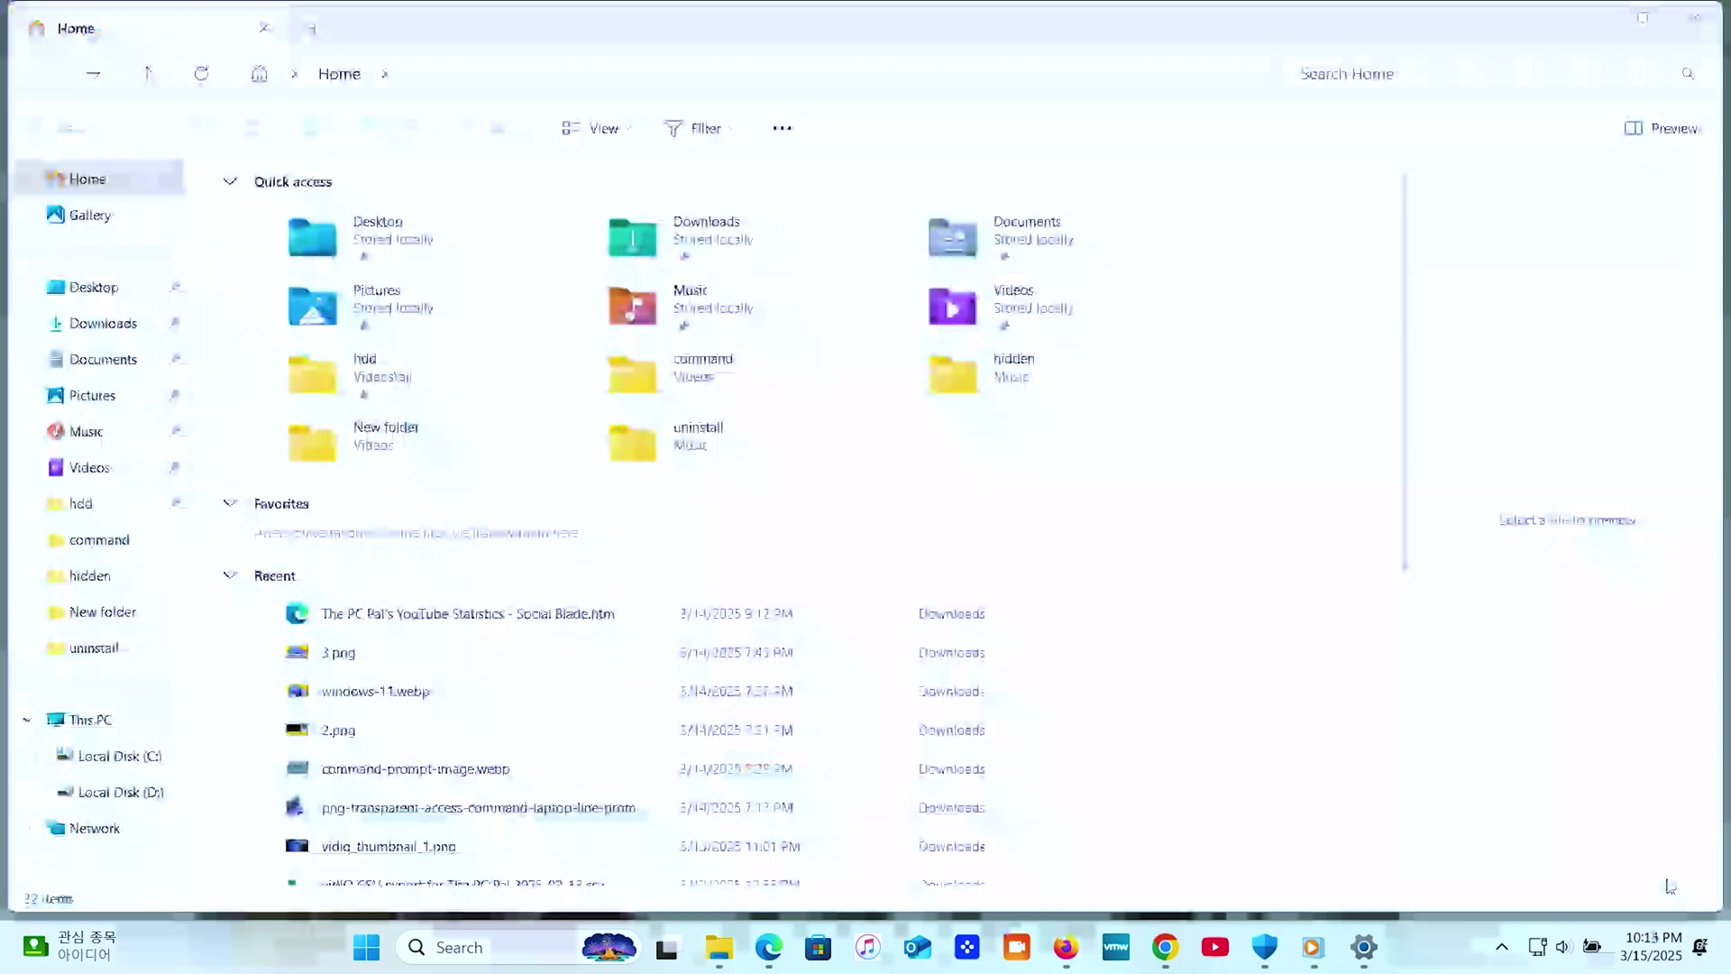
left_click(106, 756)
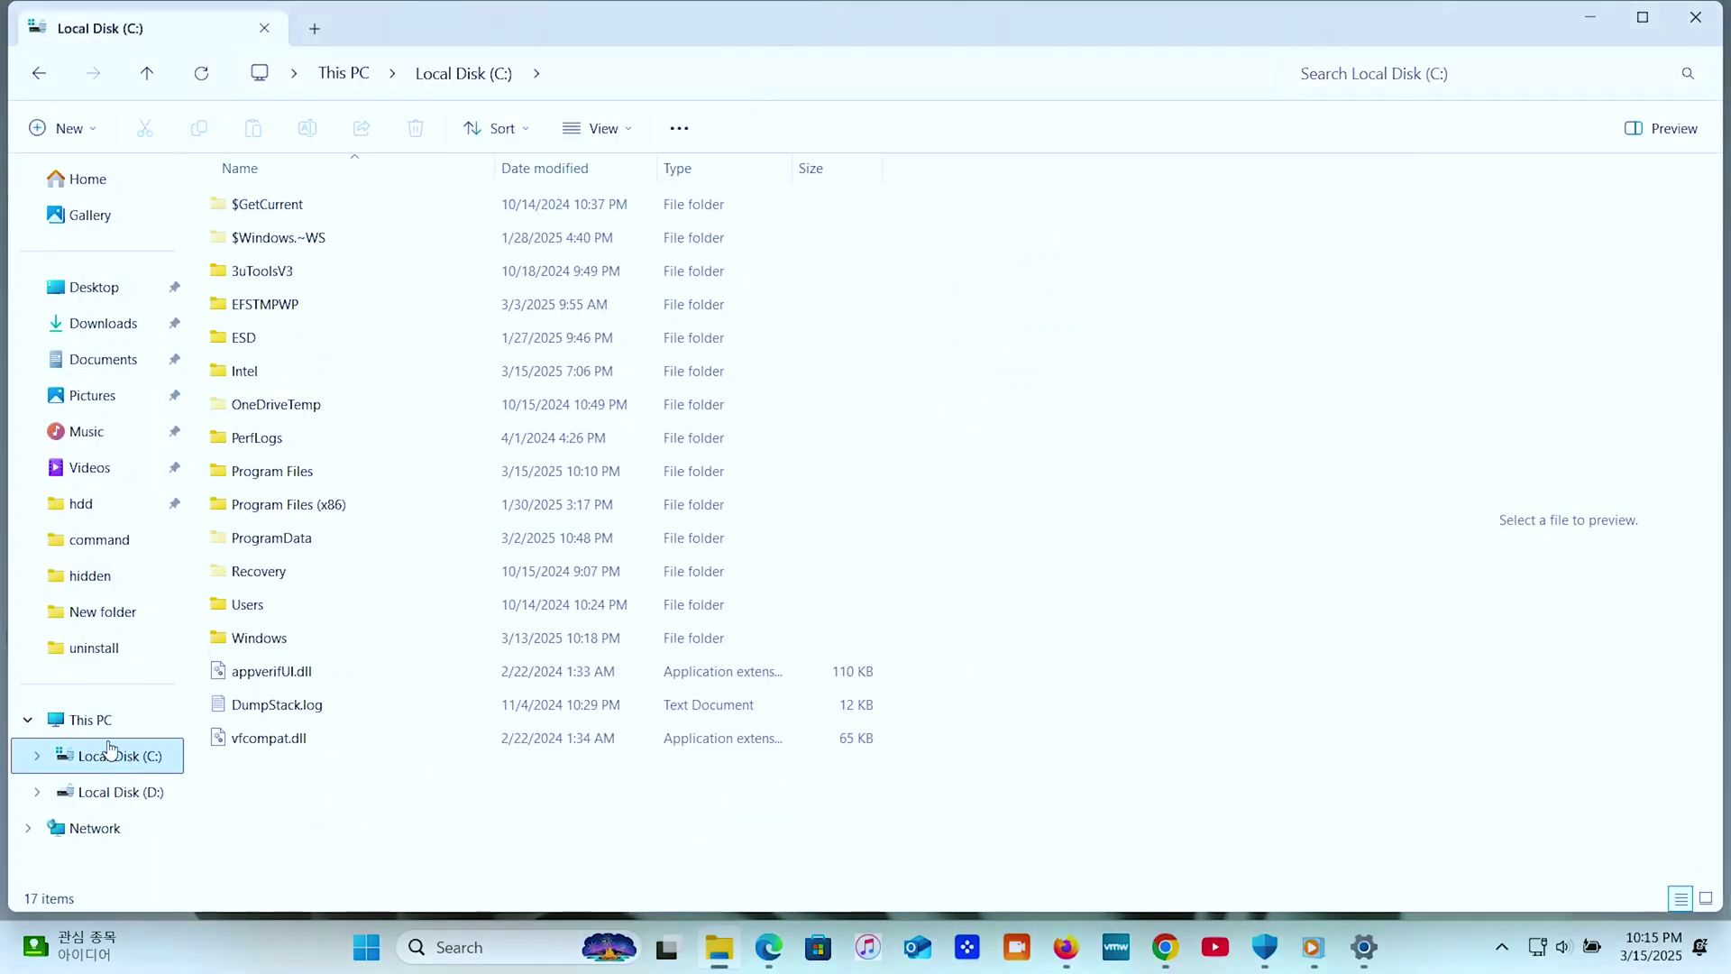
double_click(244, 605)
double_click(273, 206)
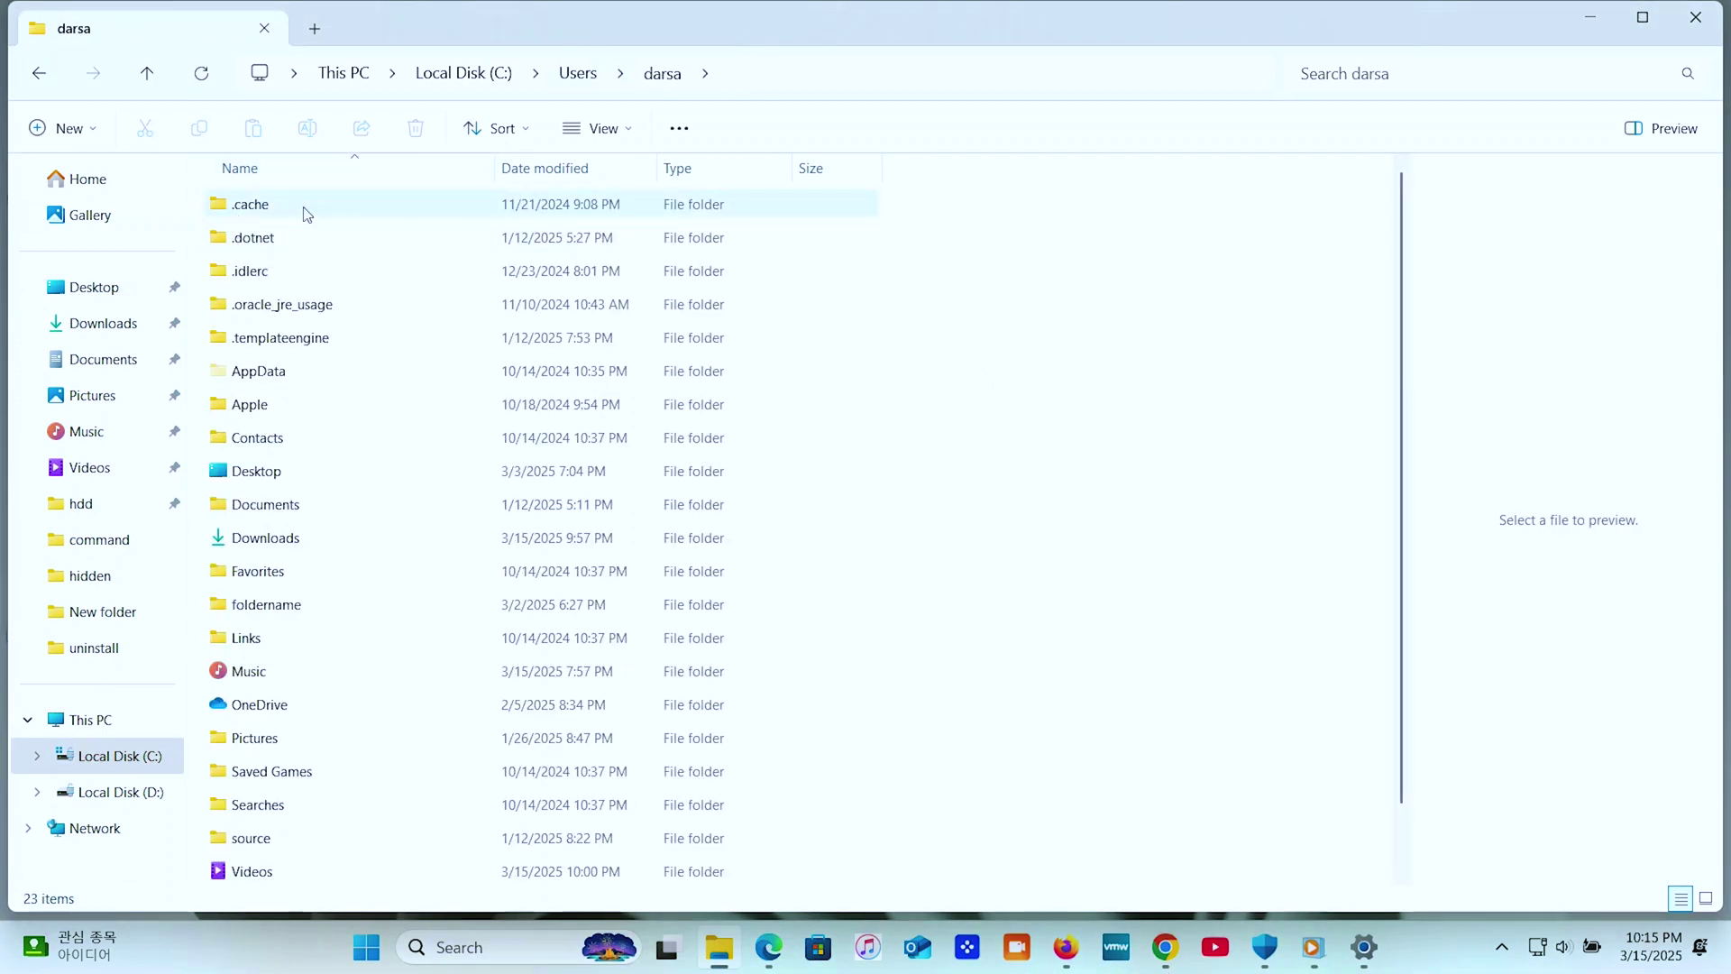
double_click(298, 371)
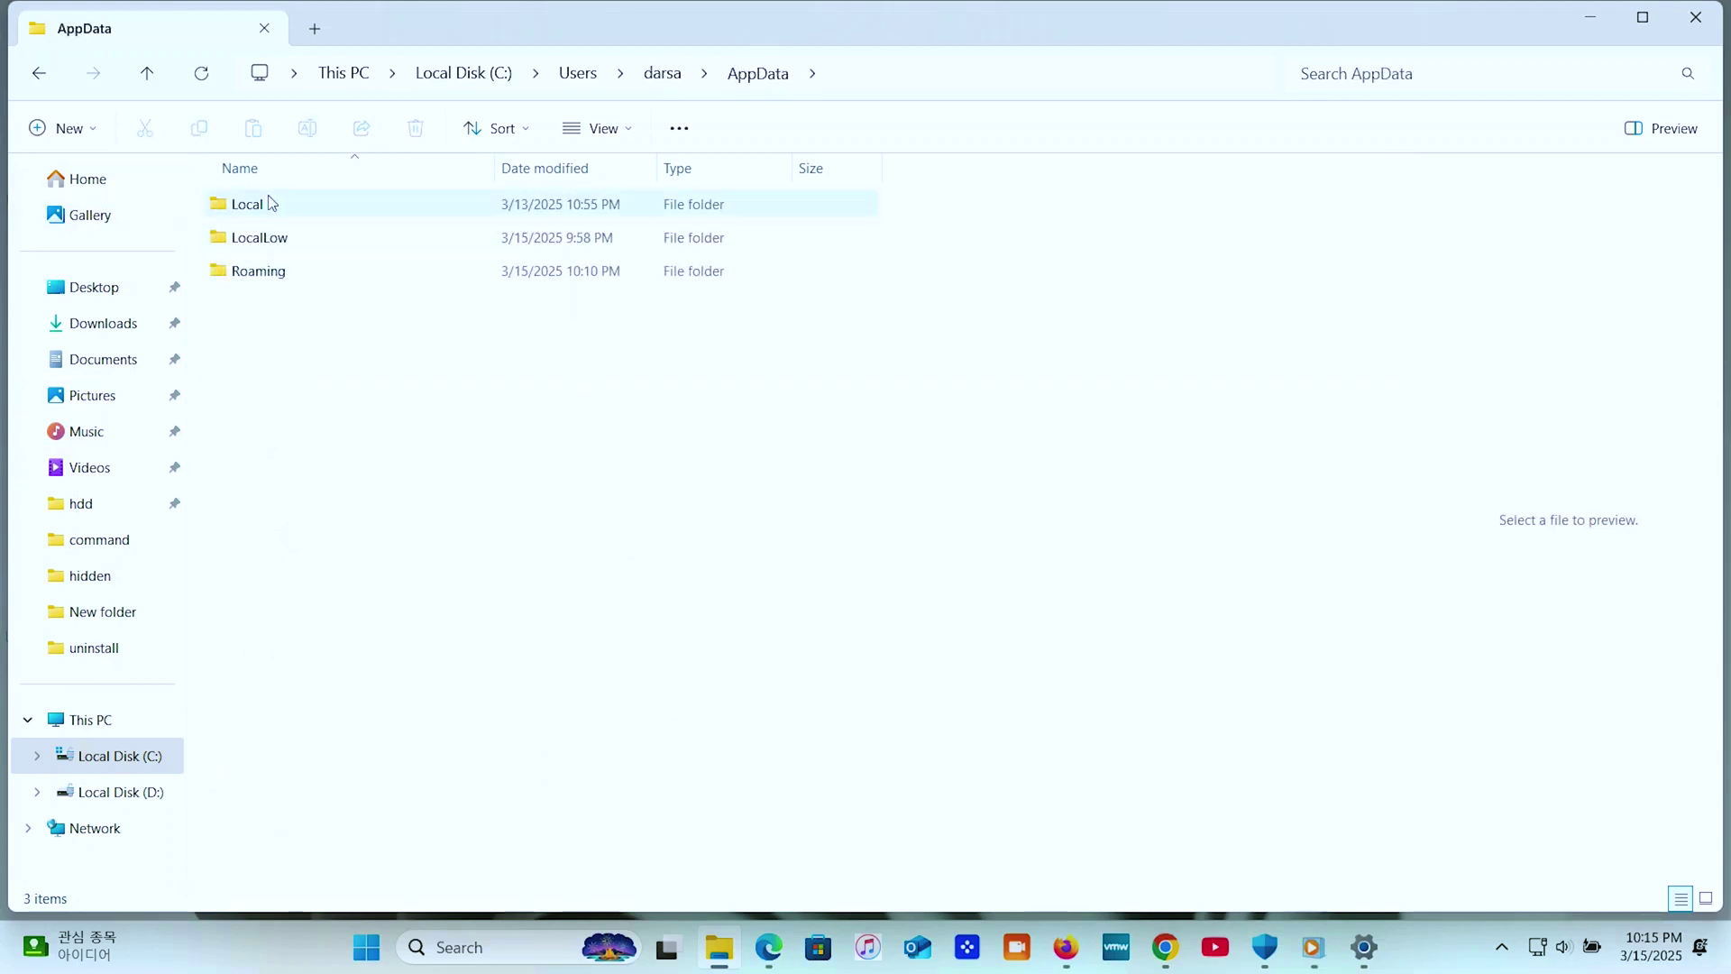
double_click(247, 205)
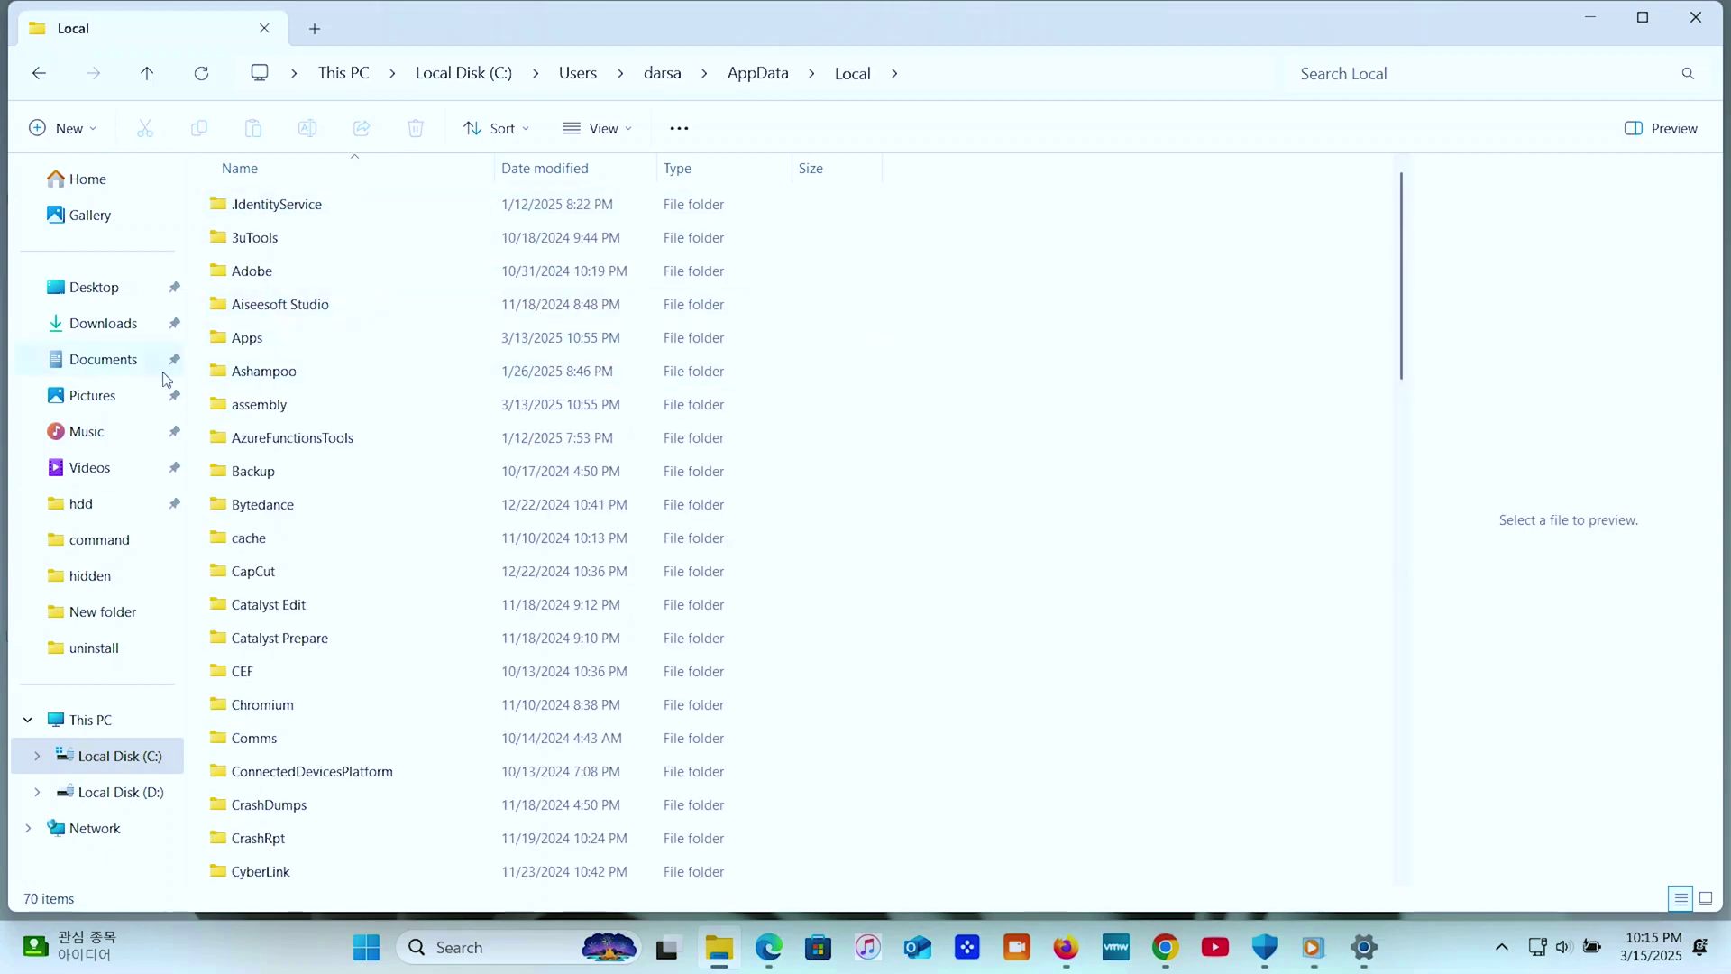
right_click(267, 378)
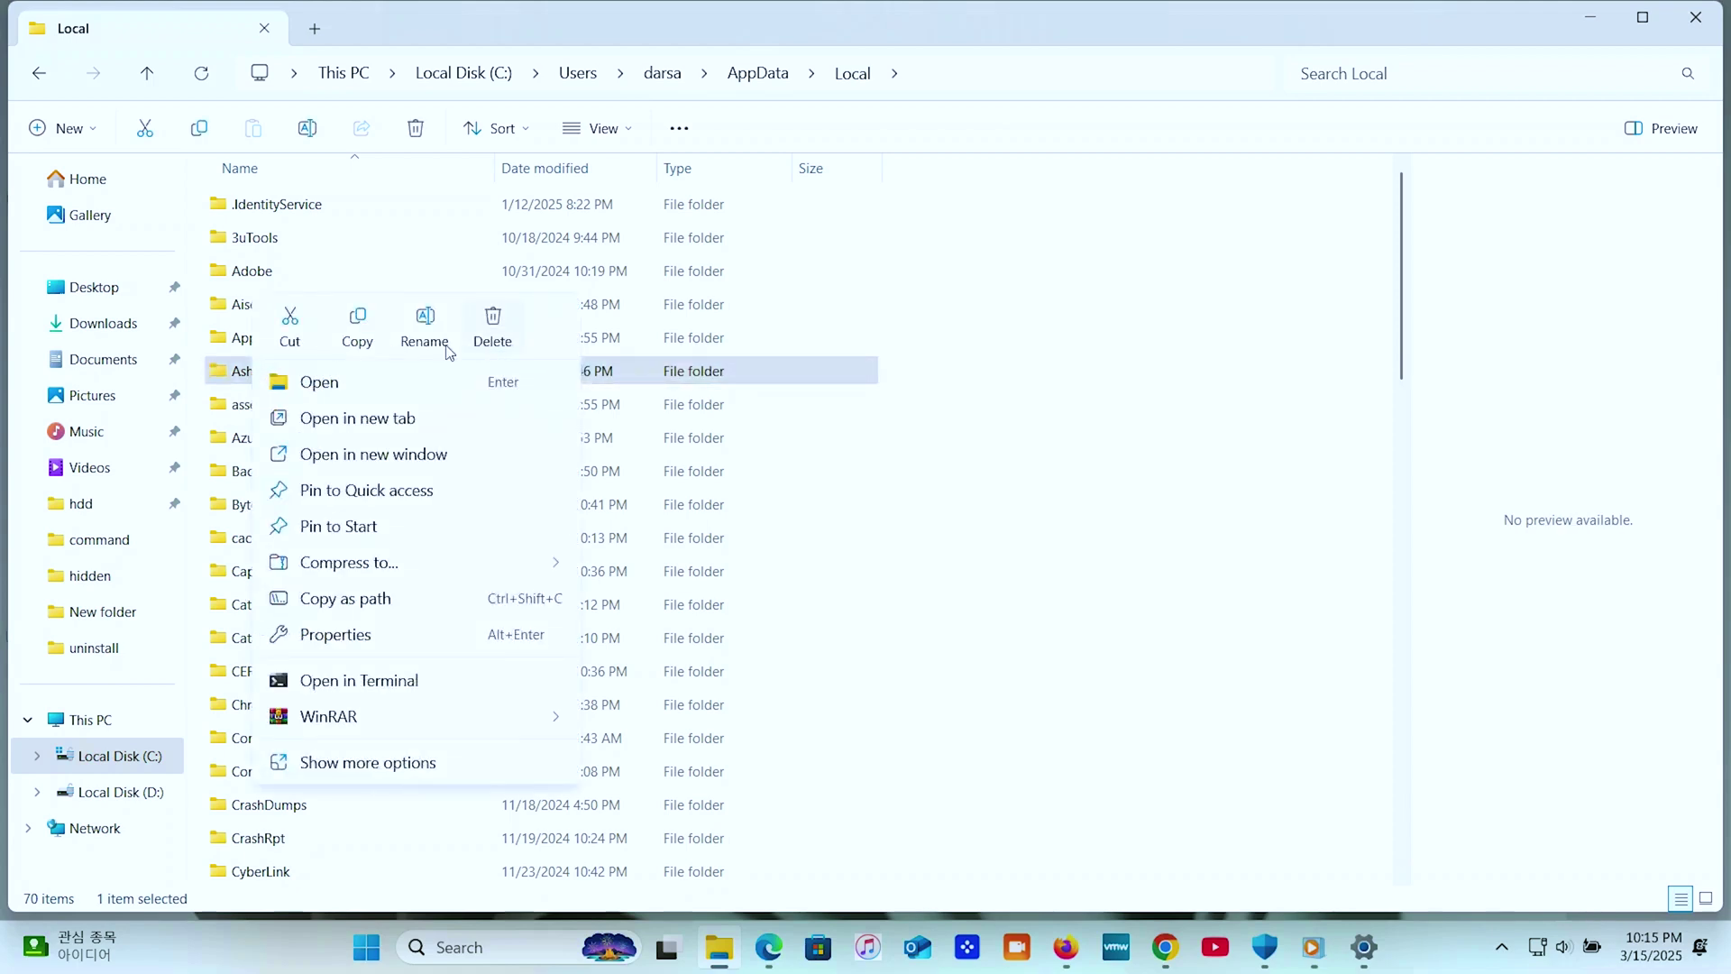
left_click(492, 341)
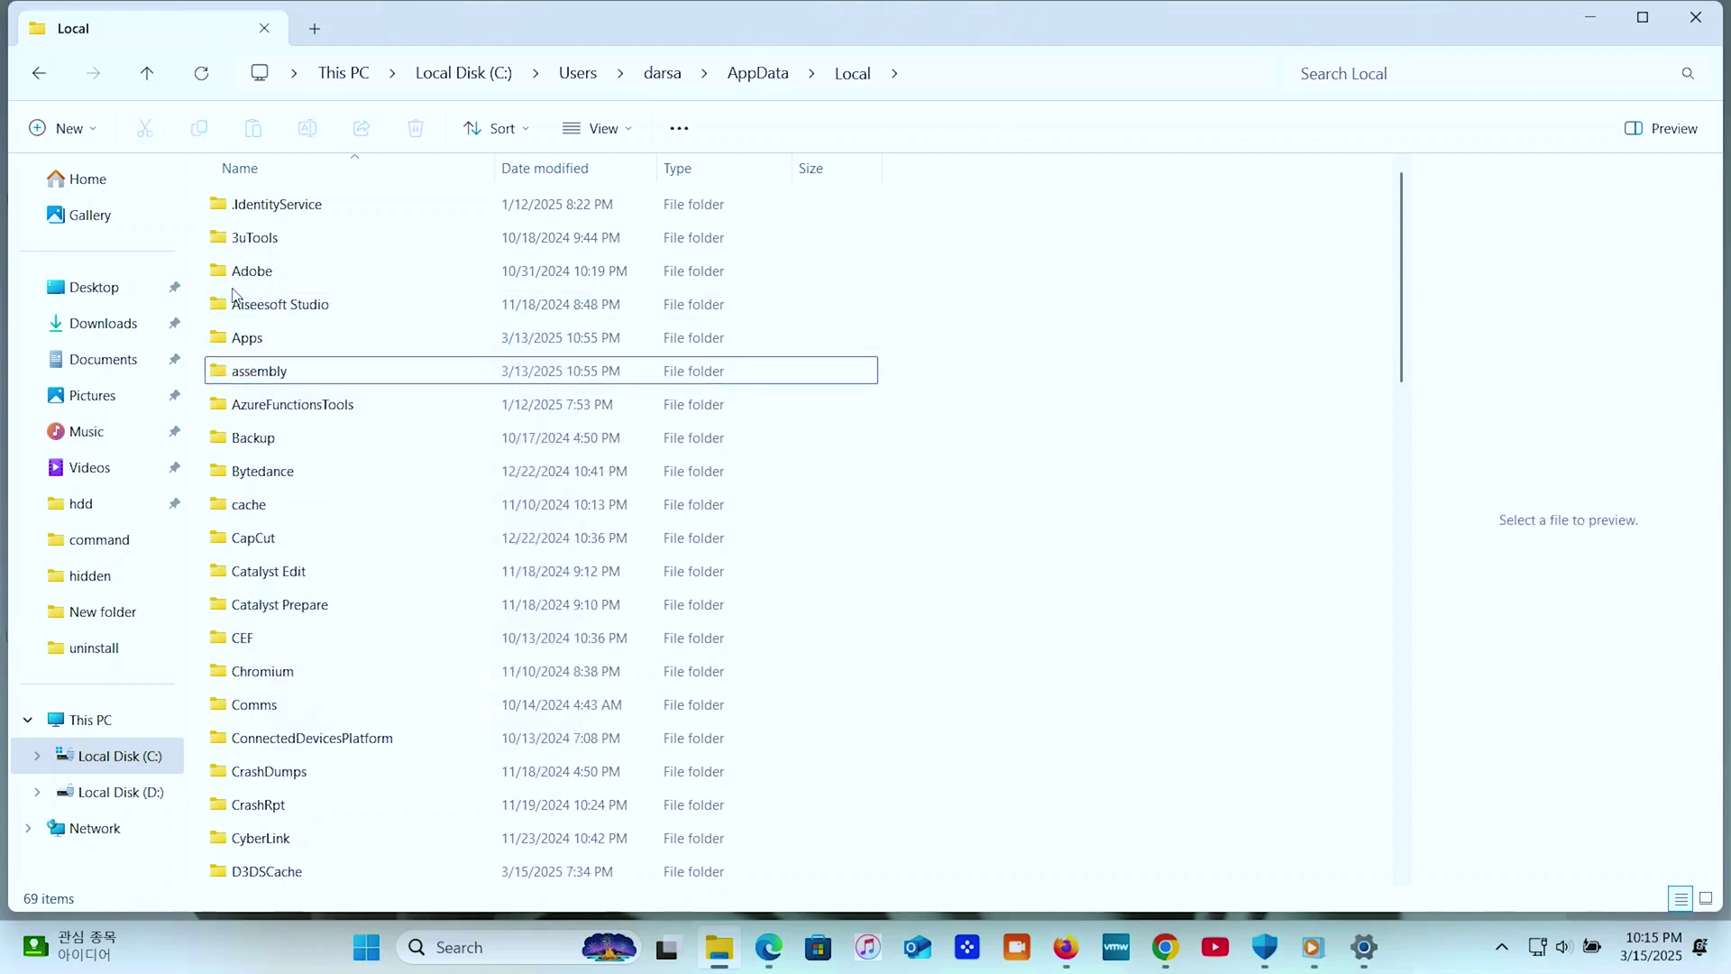
Step: Look through AppData\Roaming for any remaining leftover folders
left_click(38, 78)
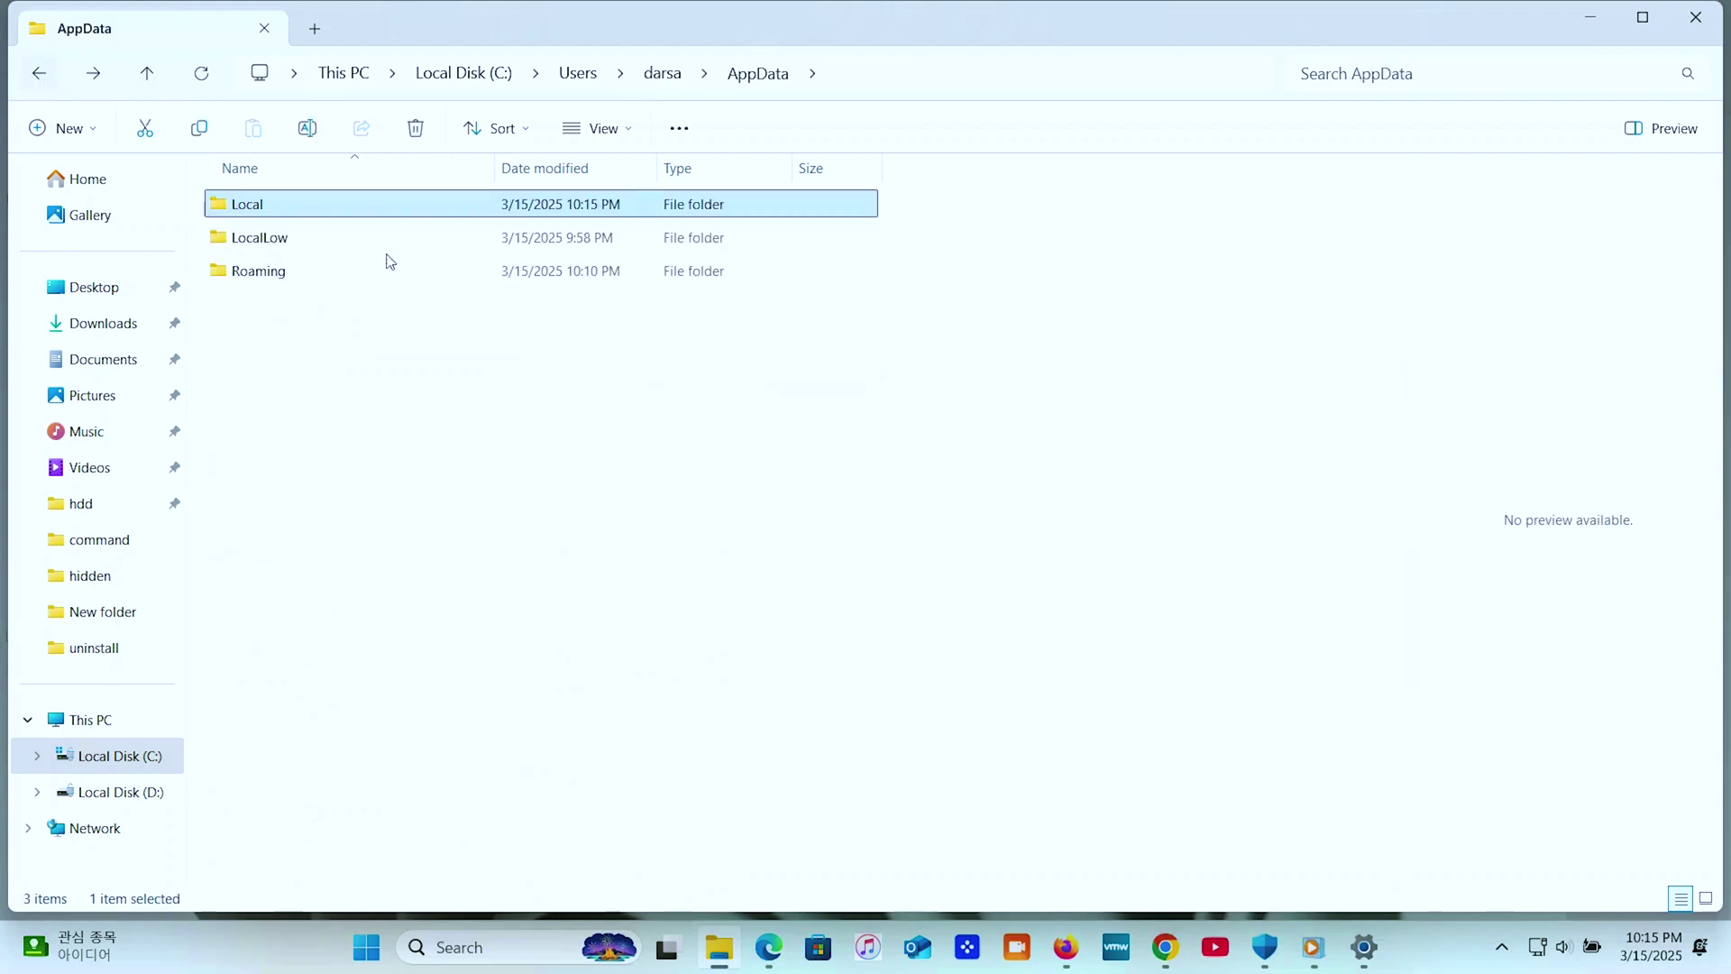
double_click(255, 279)
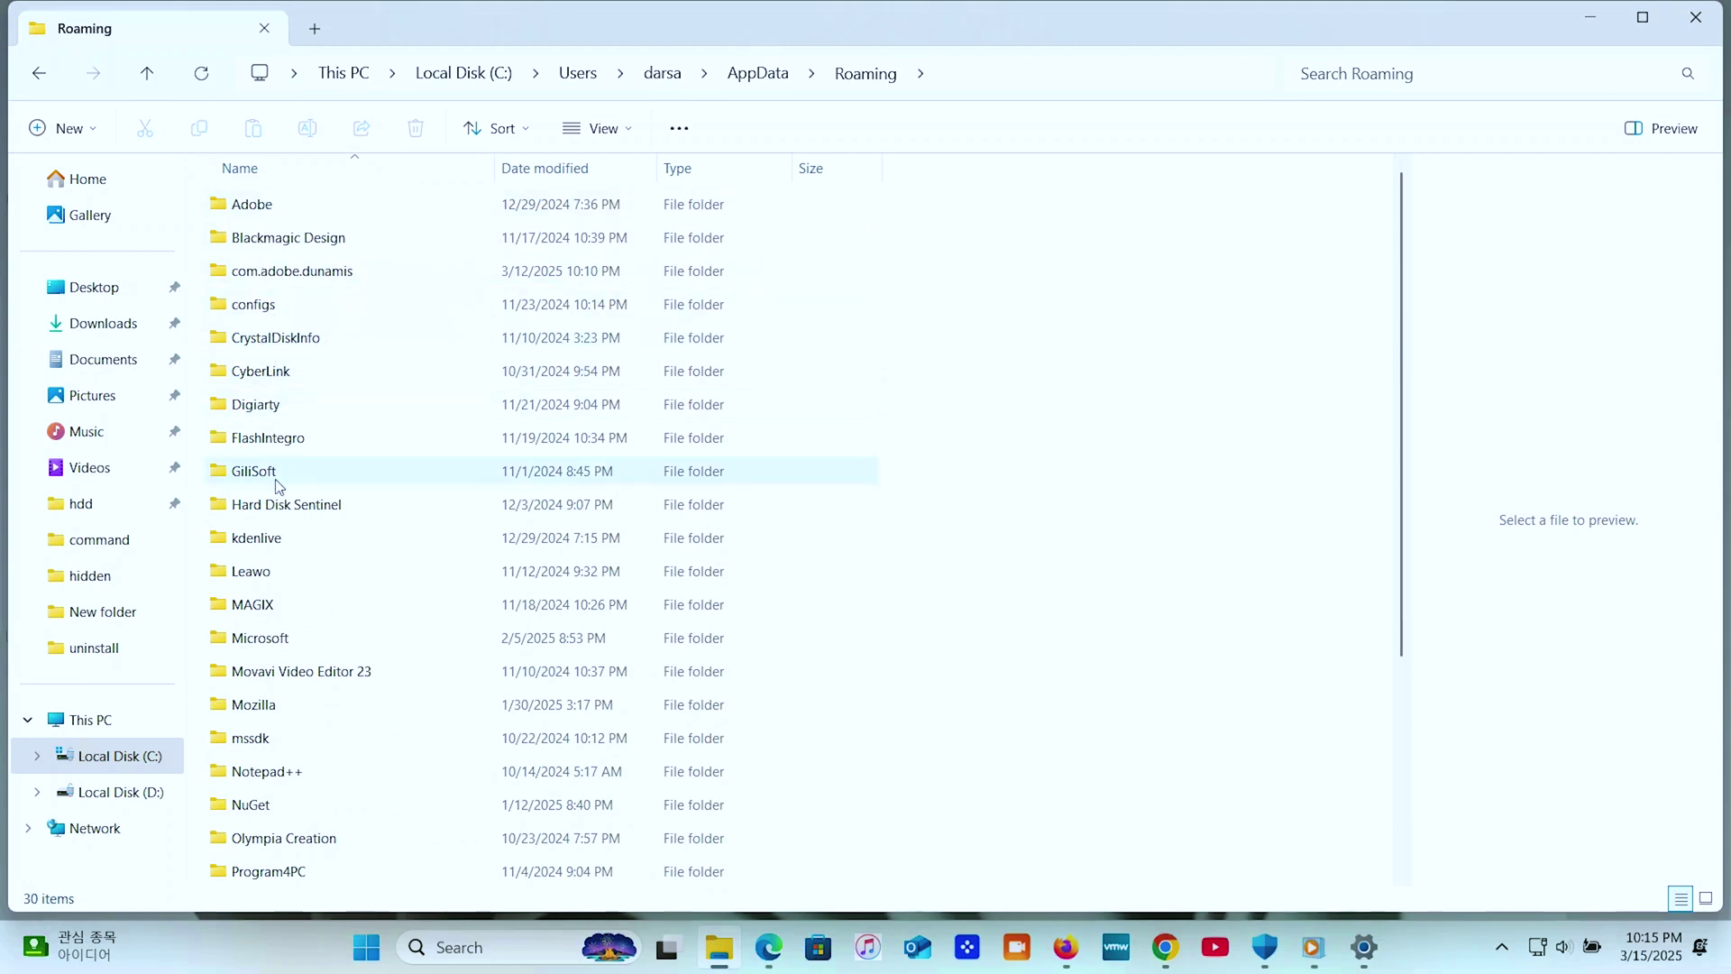
scroll(297, 545, "down", 3)
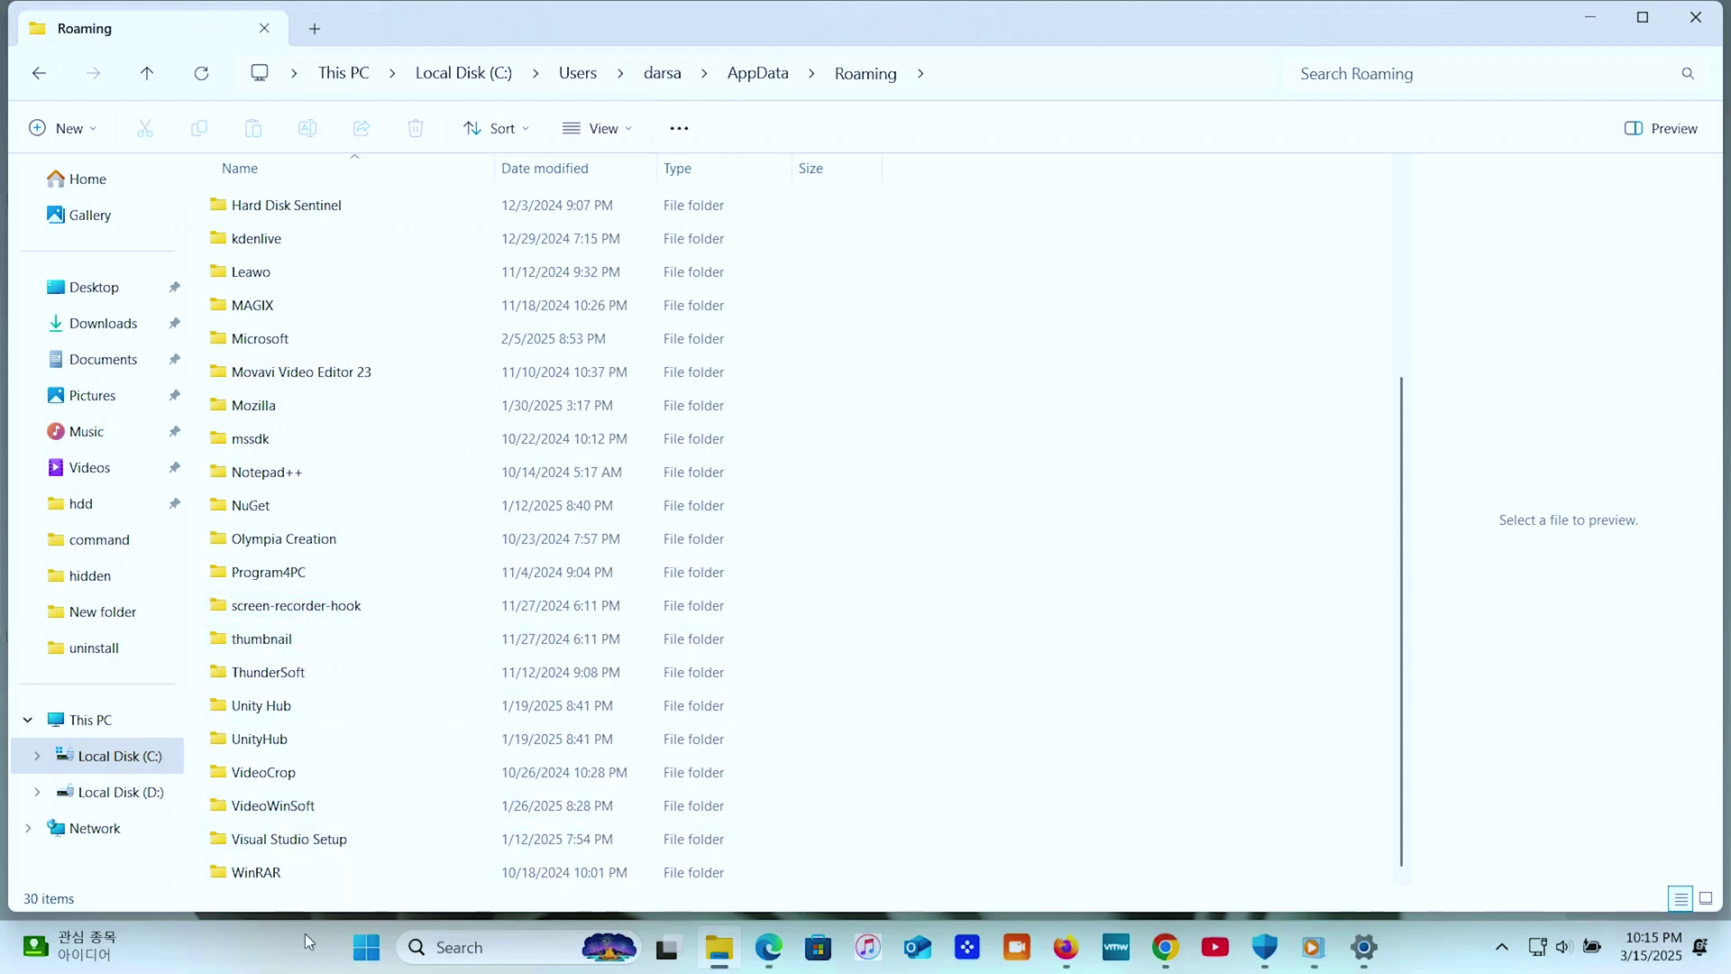
scroll(279, 621, "up", 1)
scroll(280, 620, "up", 2)
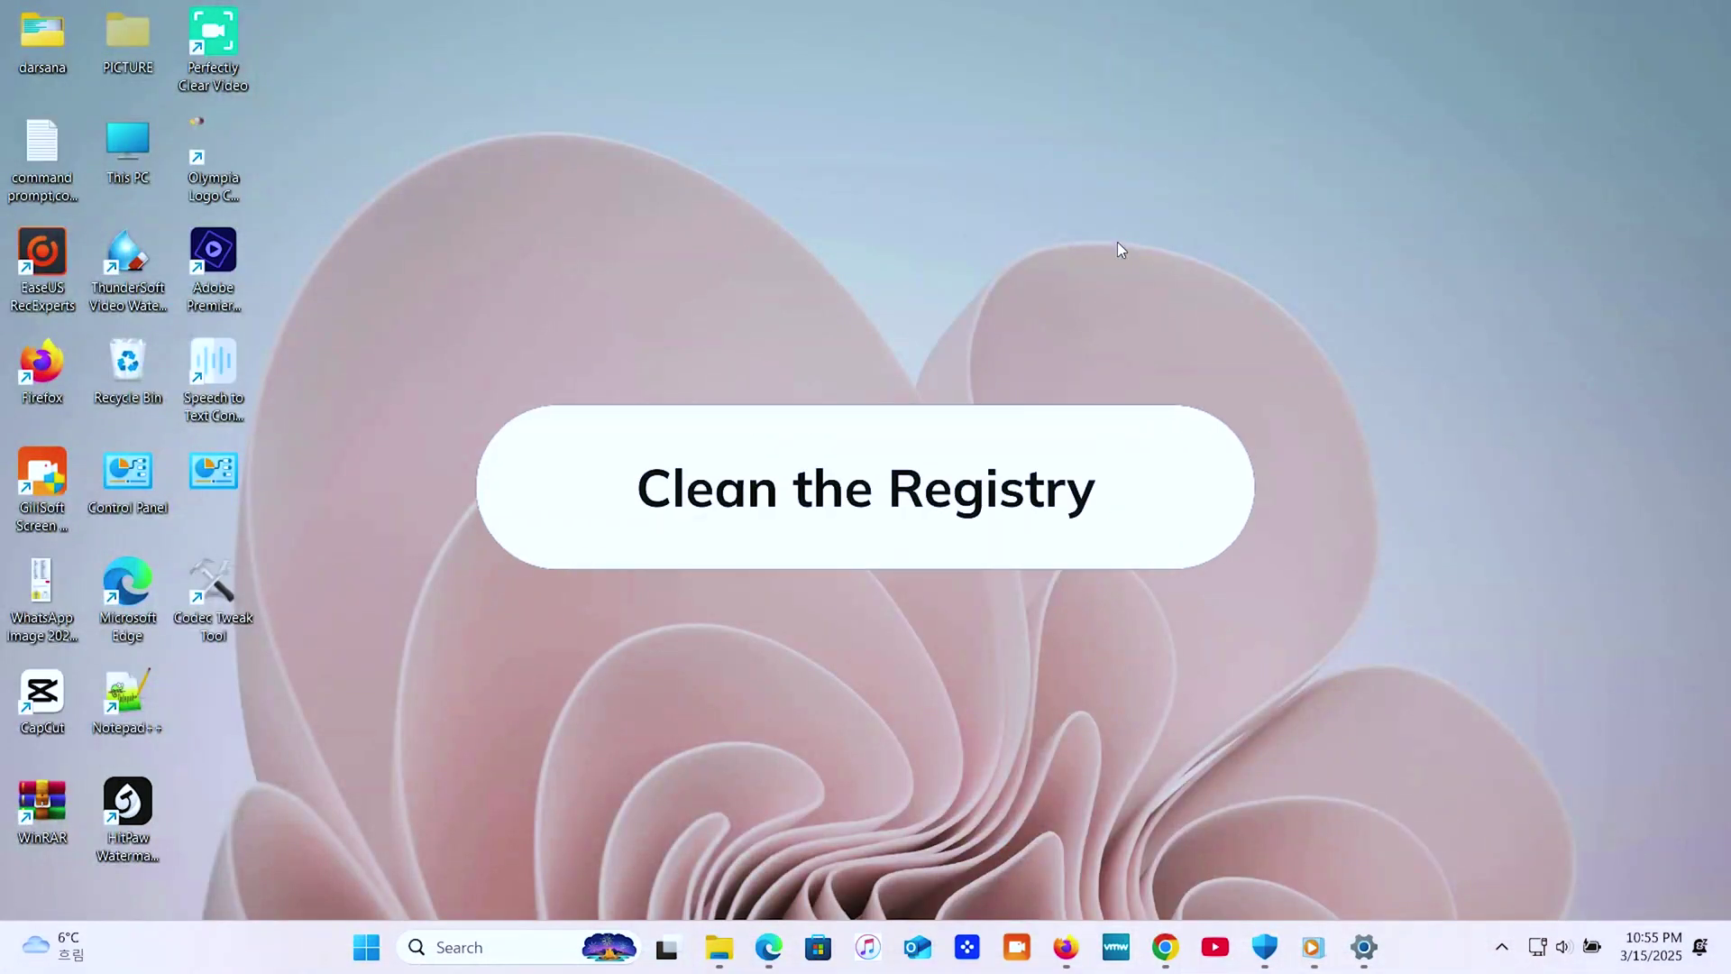
Step: Launch the Registry Editor by running regedit from the Run box
key("super+r")
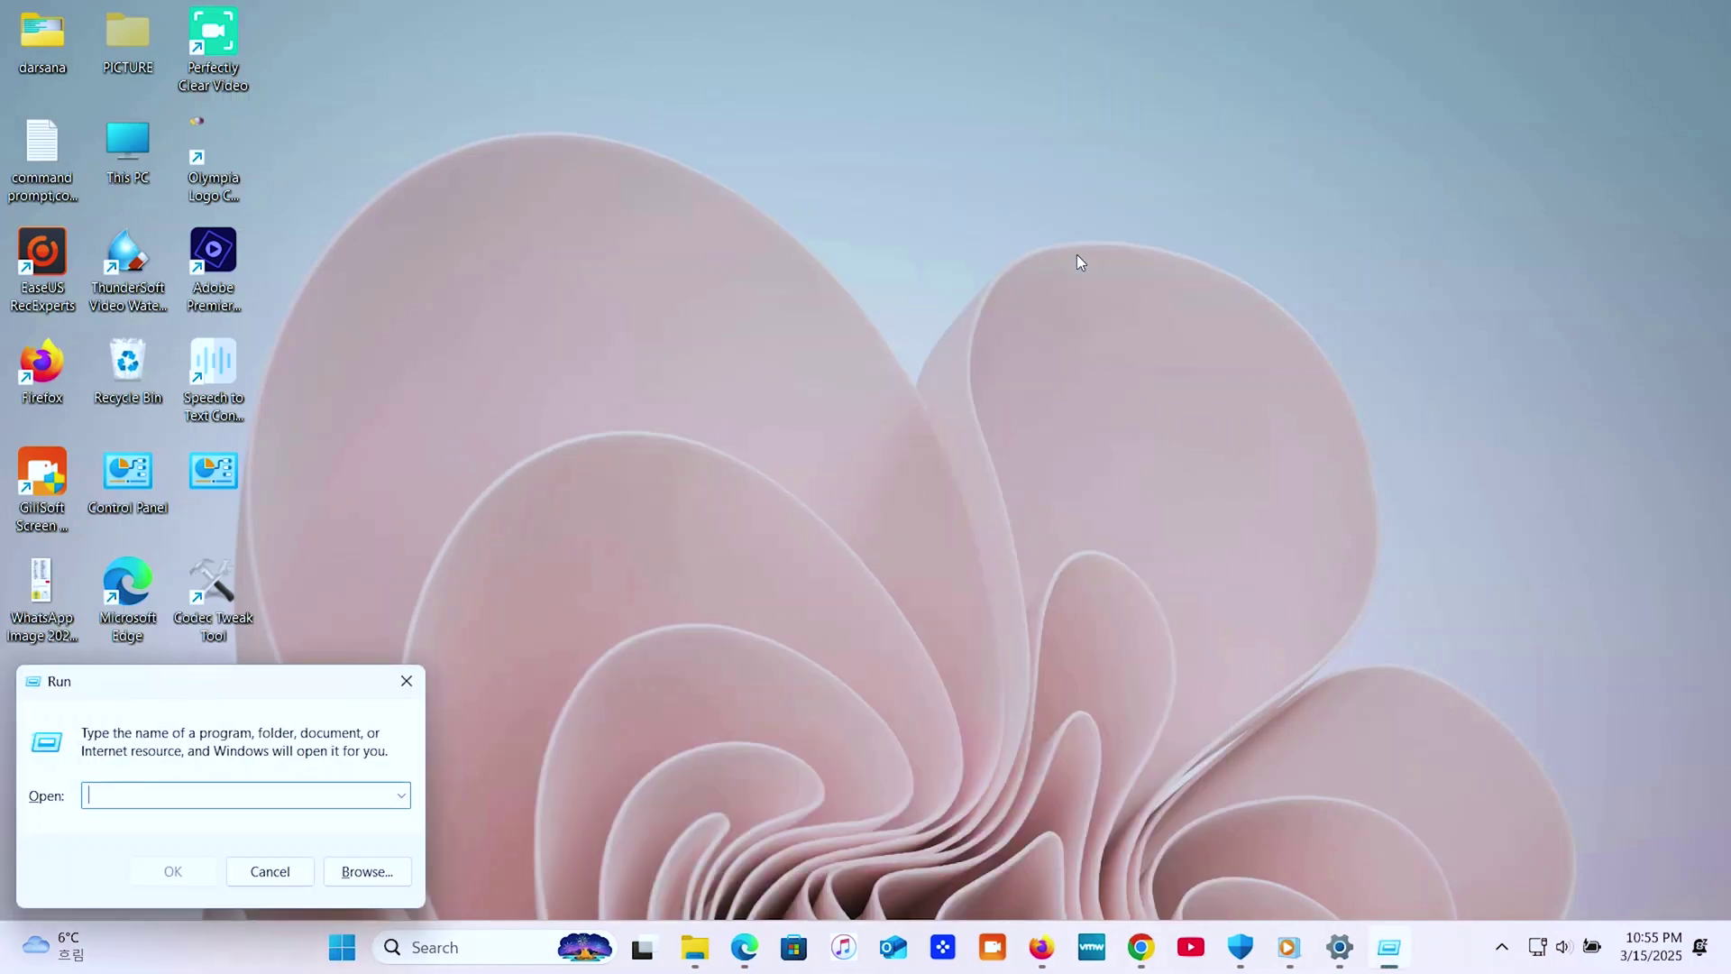
type("regedit")
key("Return")
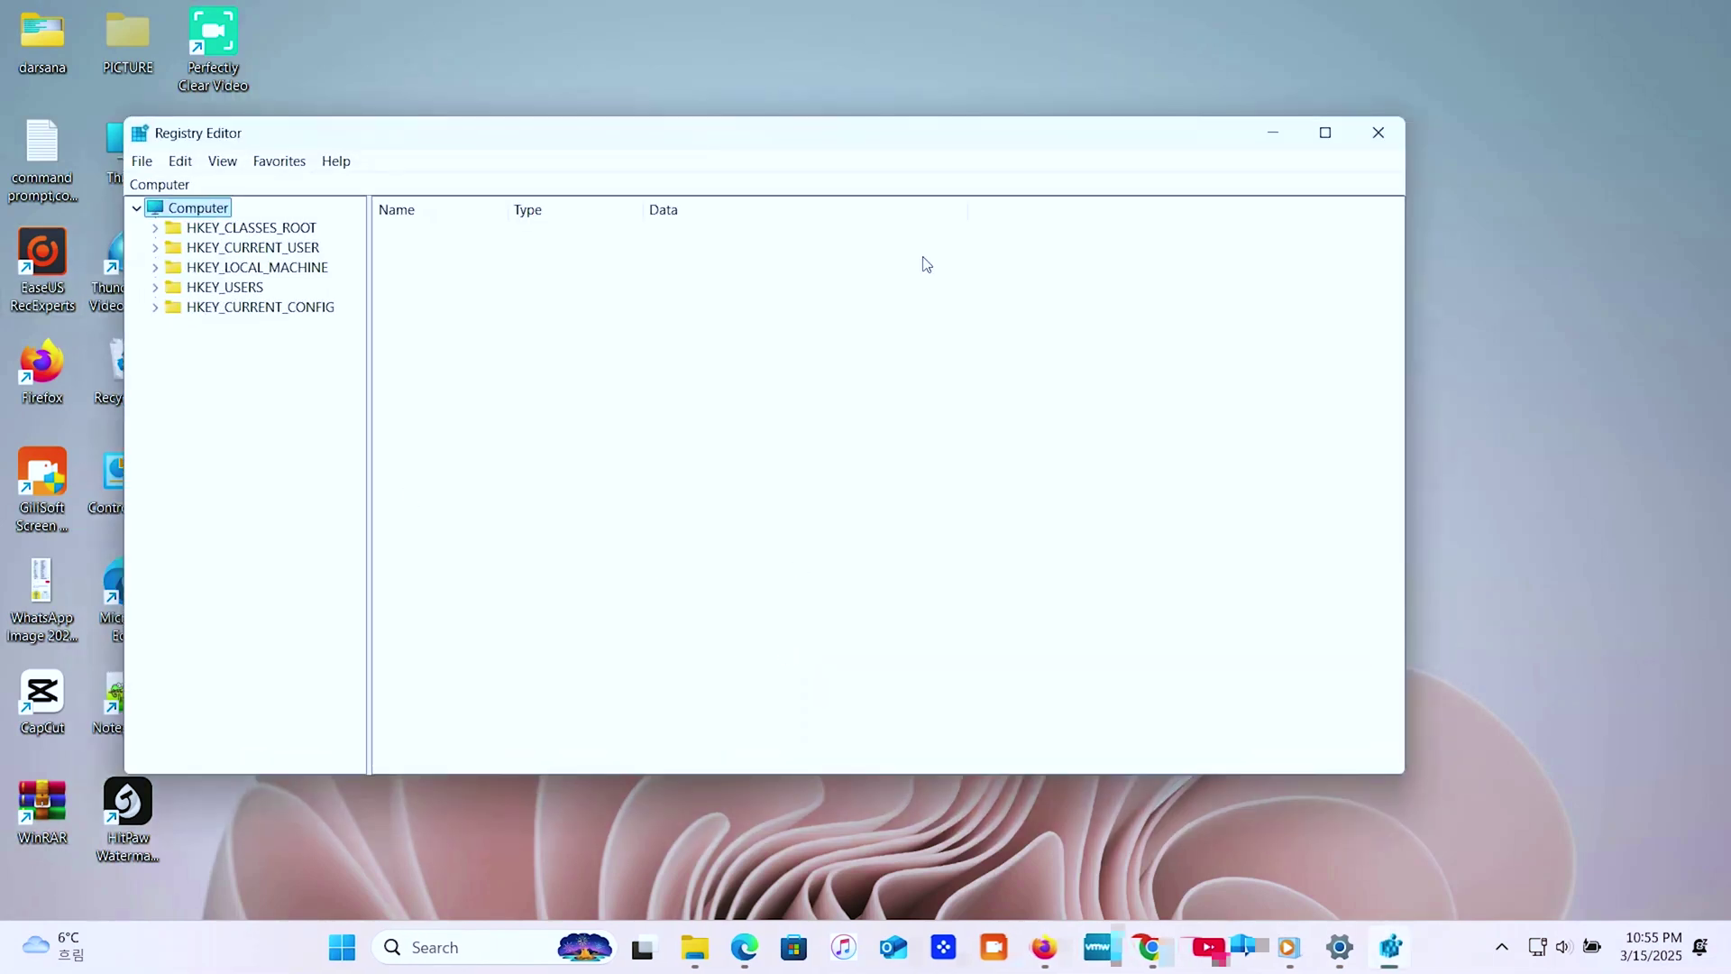
Step: Delete the Ashampoo key from HKEY_CURRENT_USER\Software
double_click(236, 250)
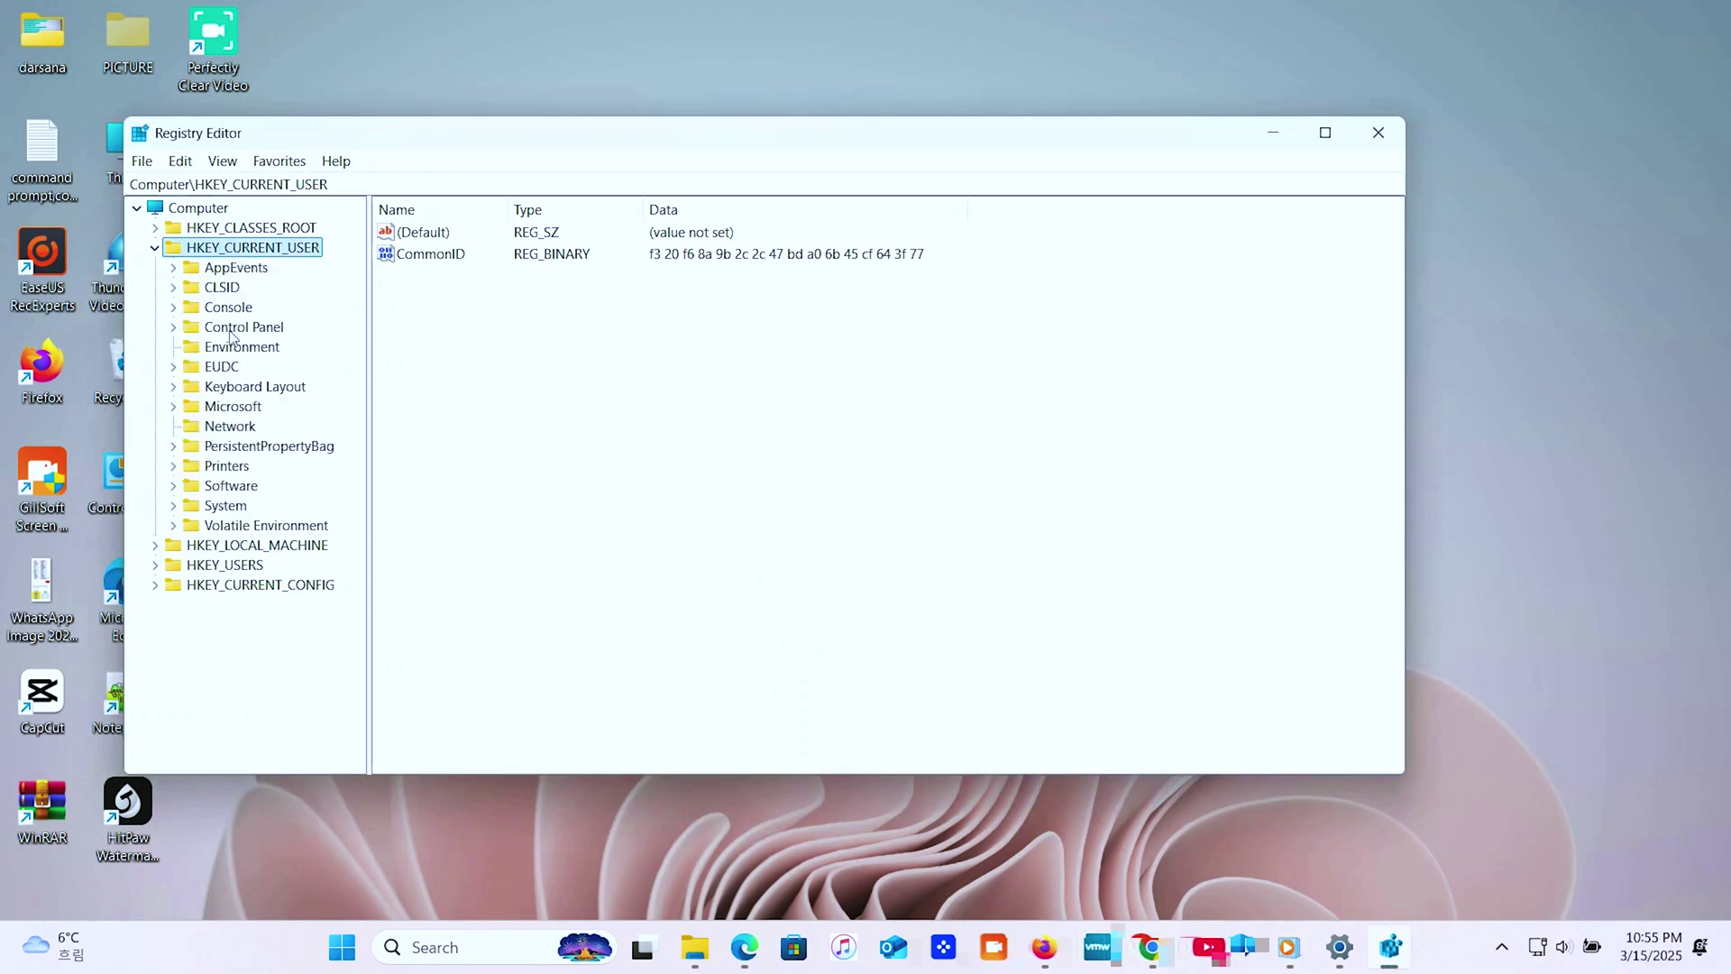
double_click(231, 485)
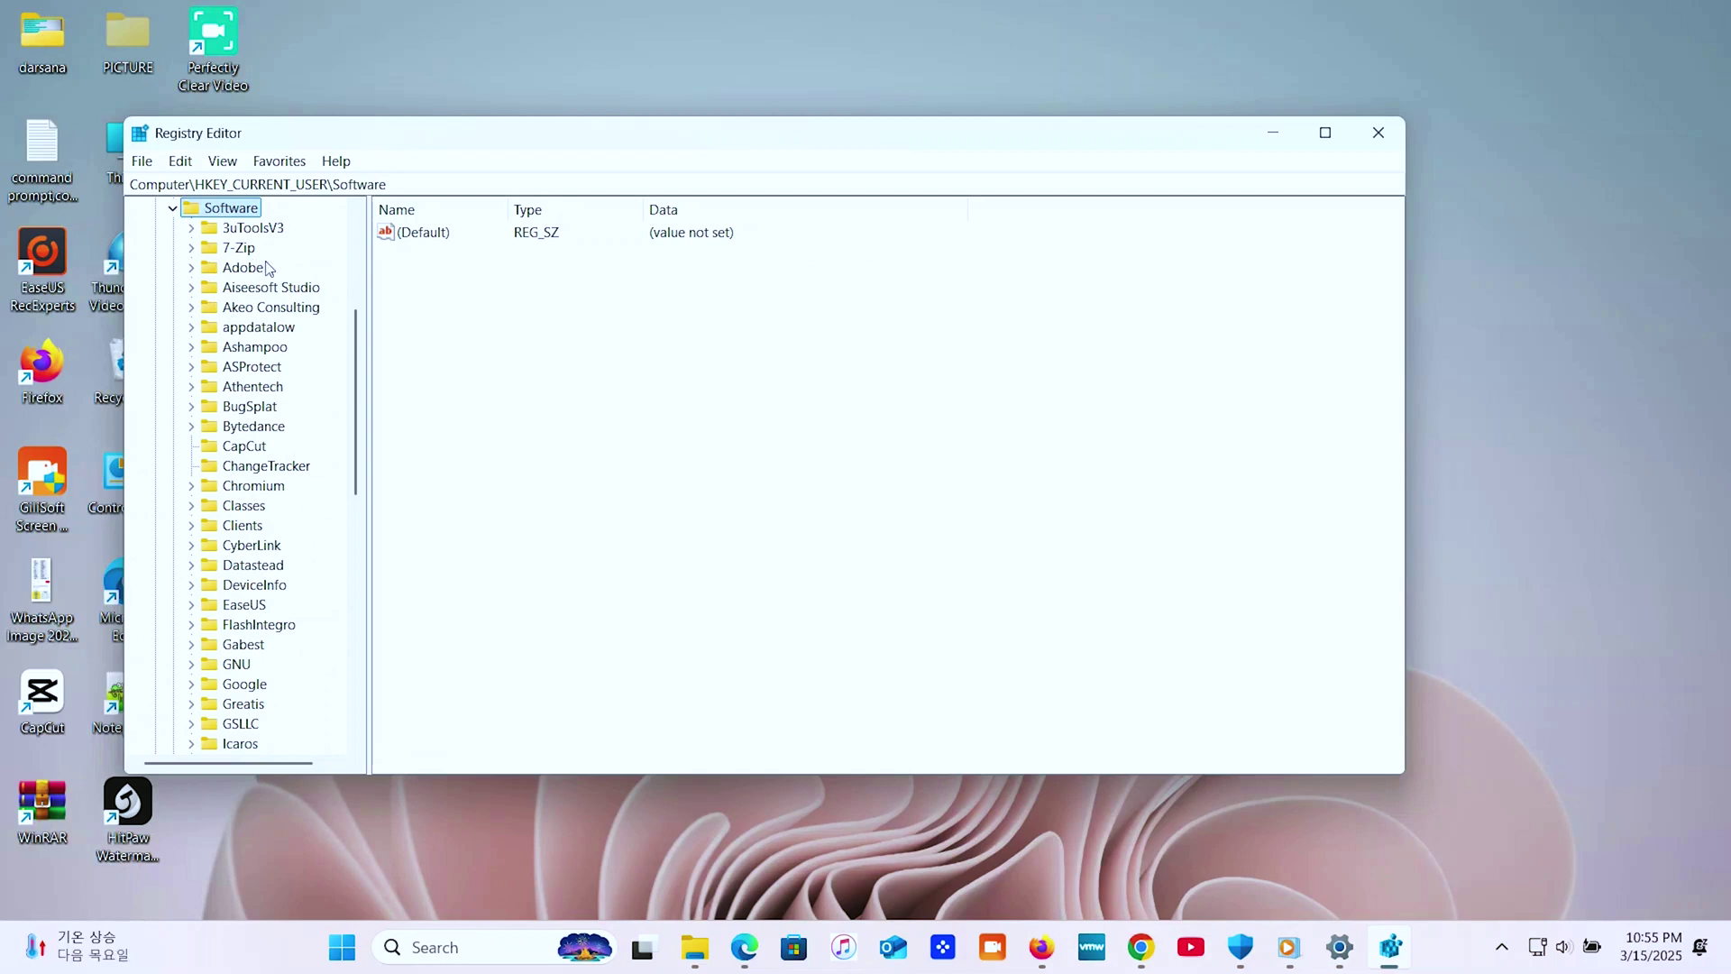
left_click(257, 347)
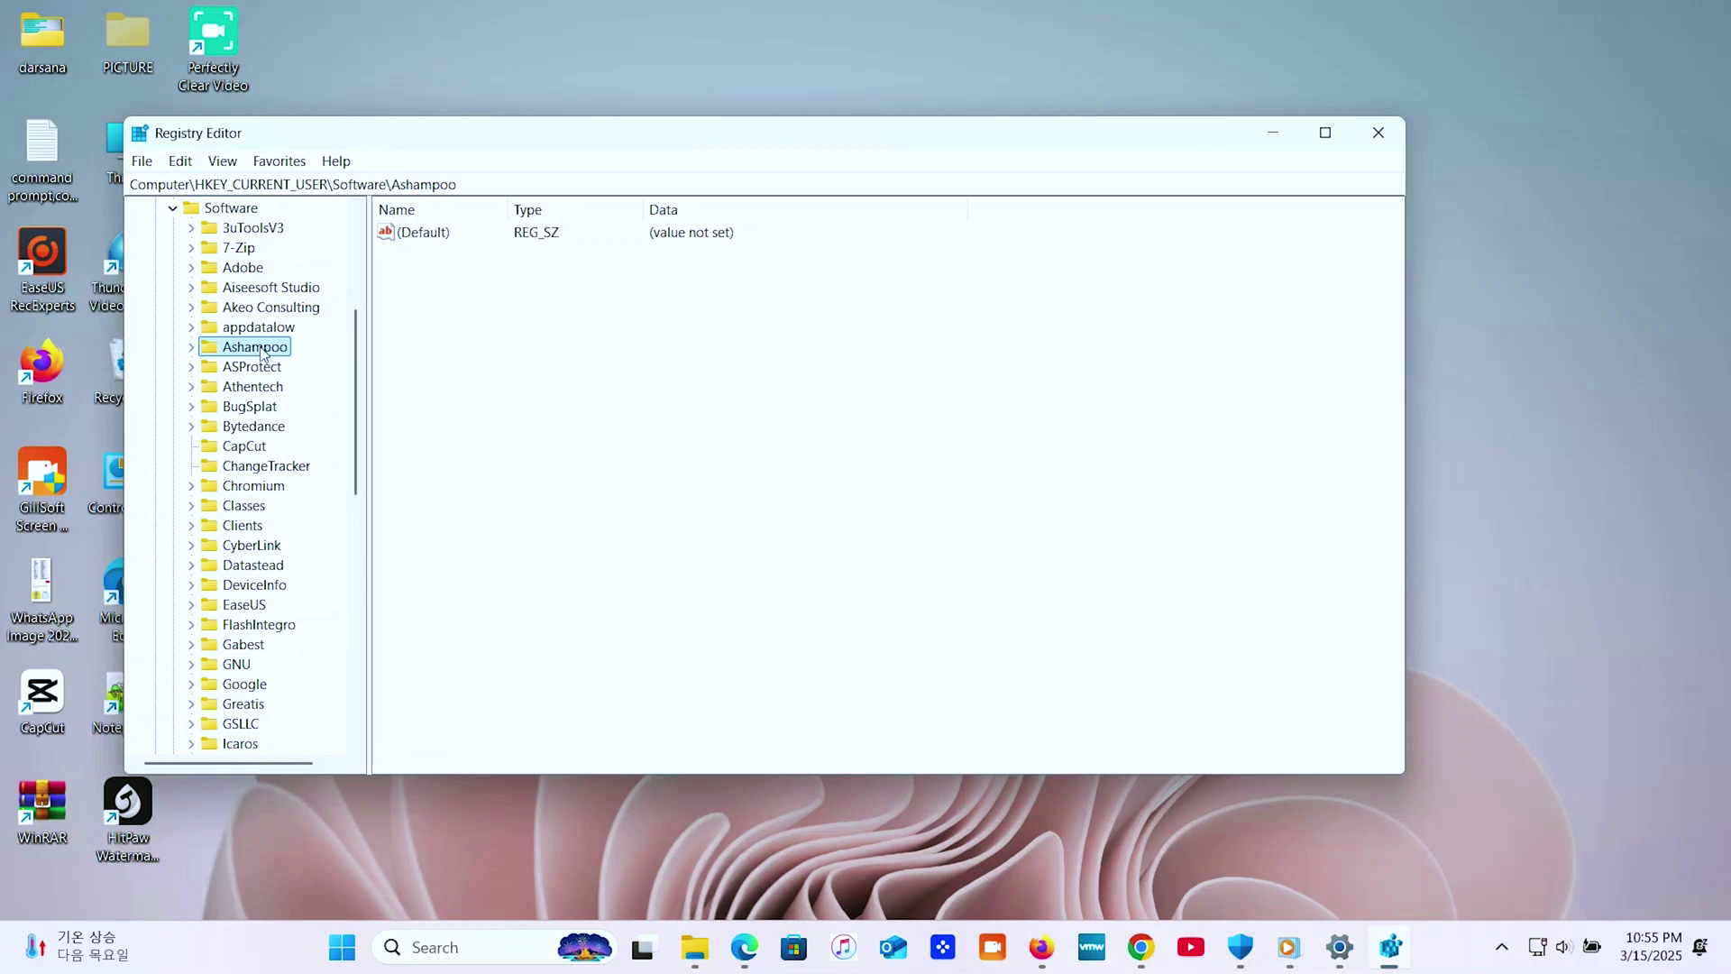
double_click(262, 350)
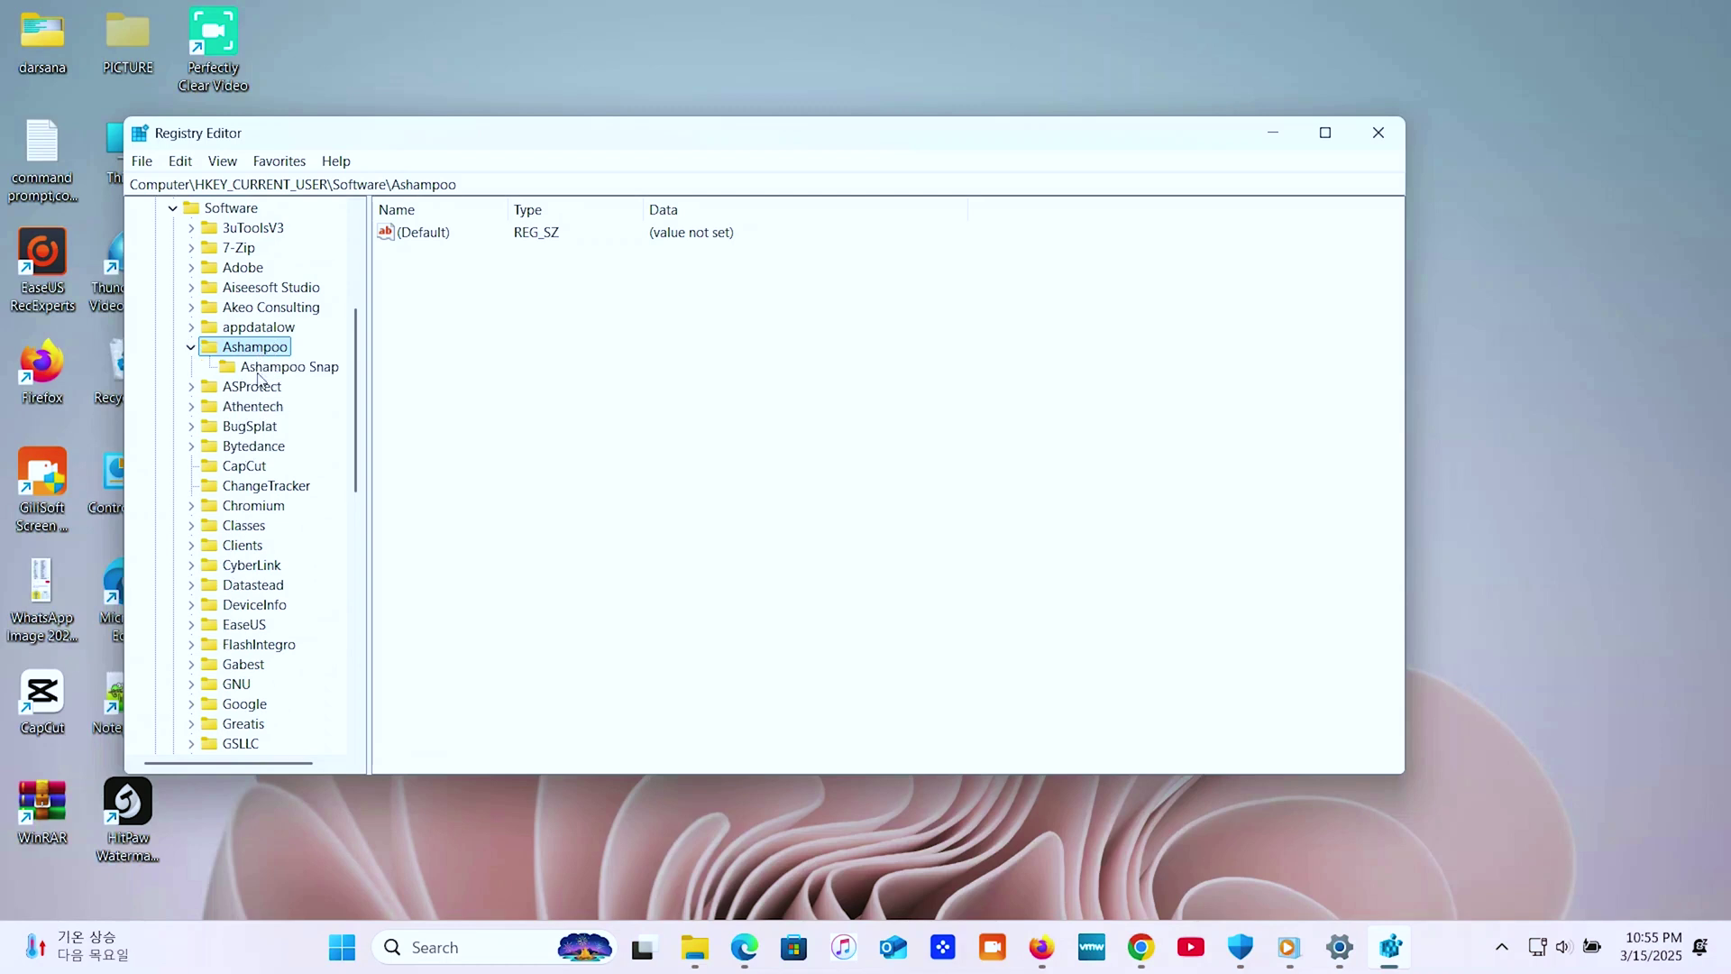
left_click(191, 348)
right_click(203, 351)
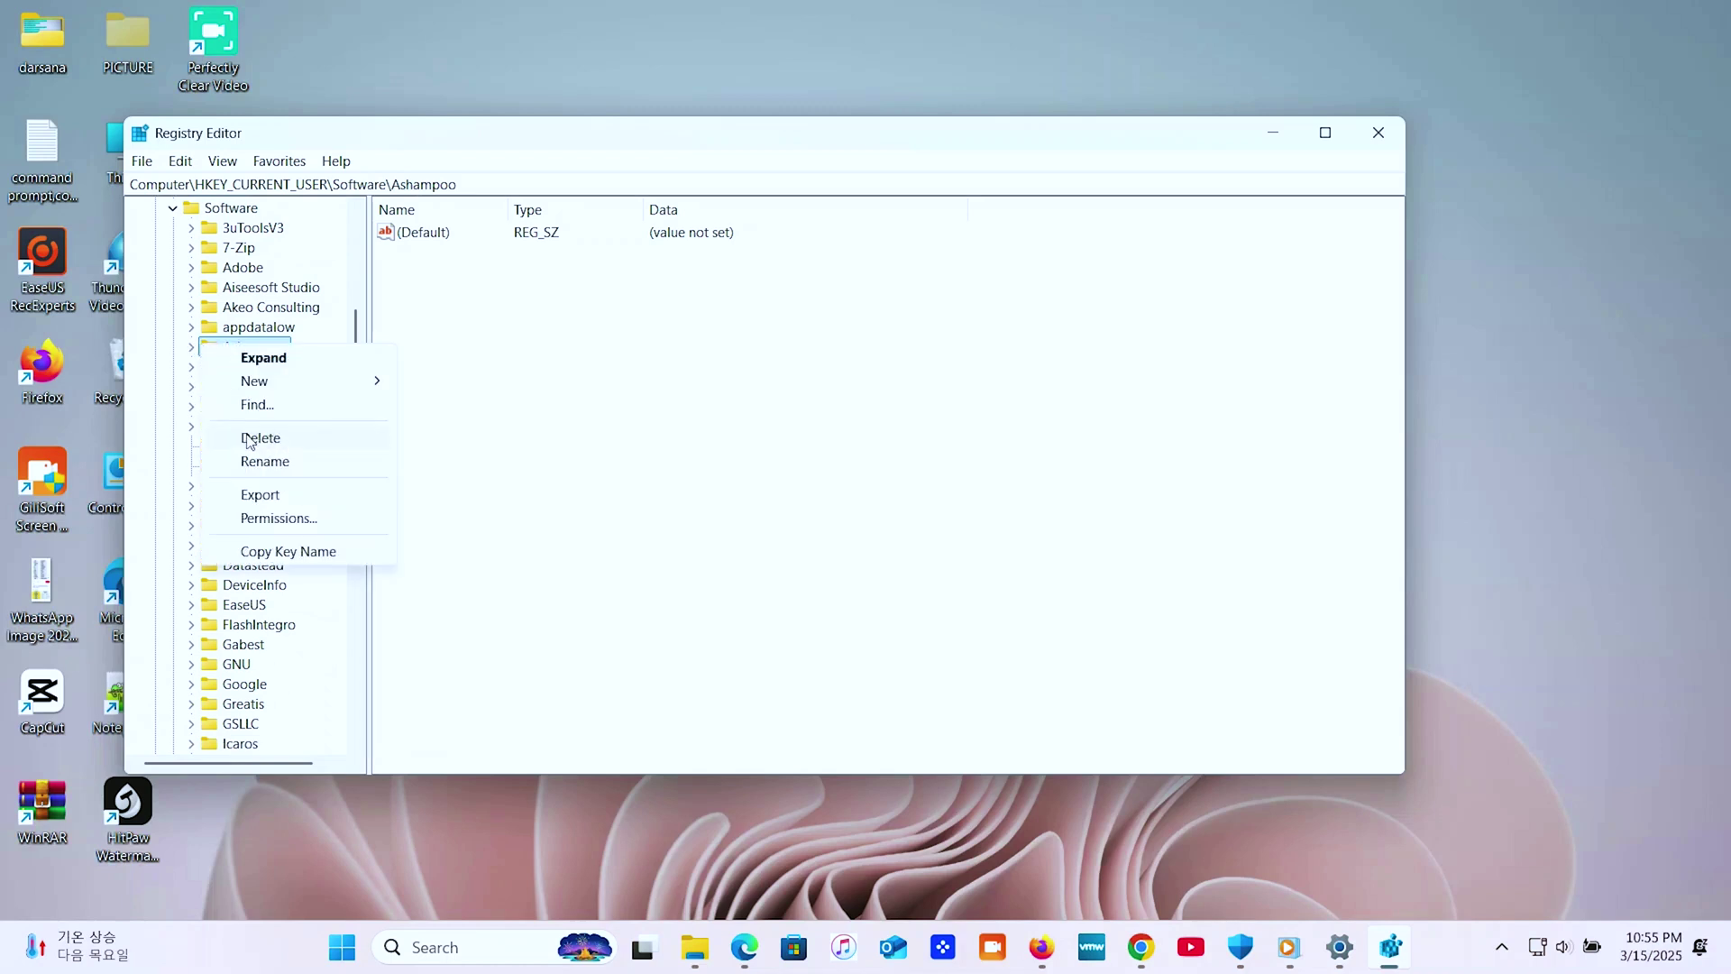
left_click(249, 440)
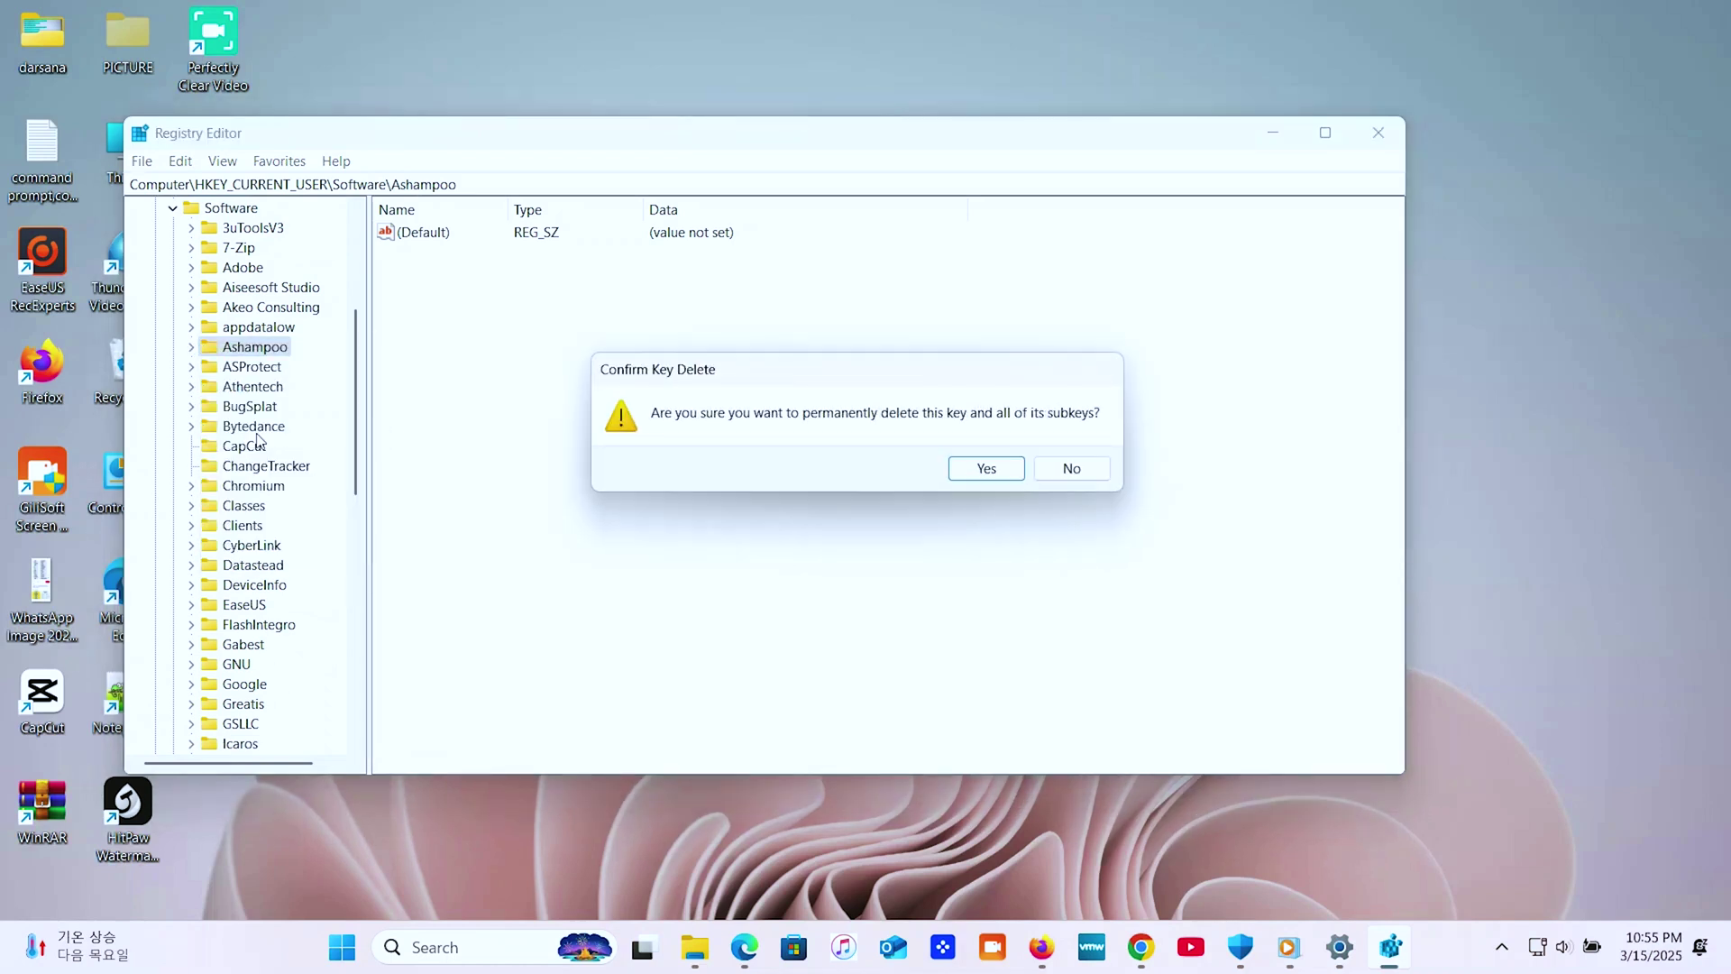
left_click(986, 468)
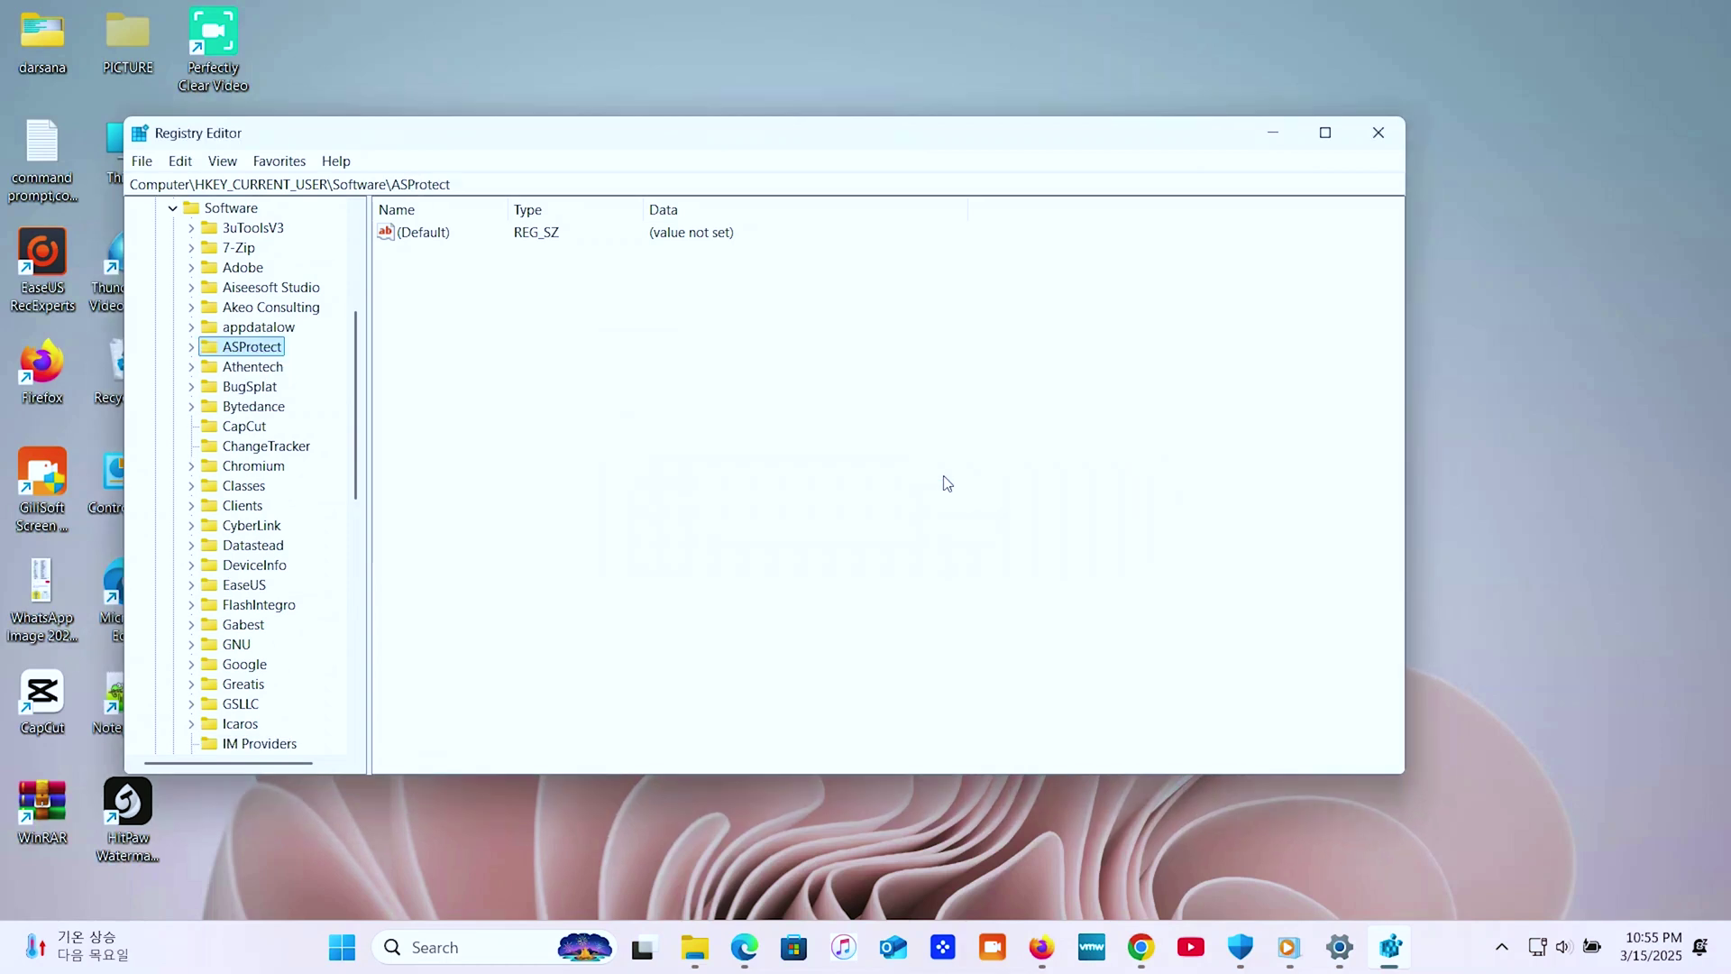
Step: Browse HKEY_LOCAL_MACHINE\SOFTWARE for leftovers, then collapse the registry branches
left_click(190, 227)
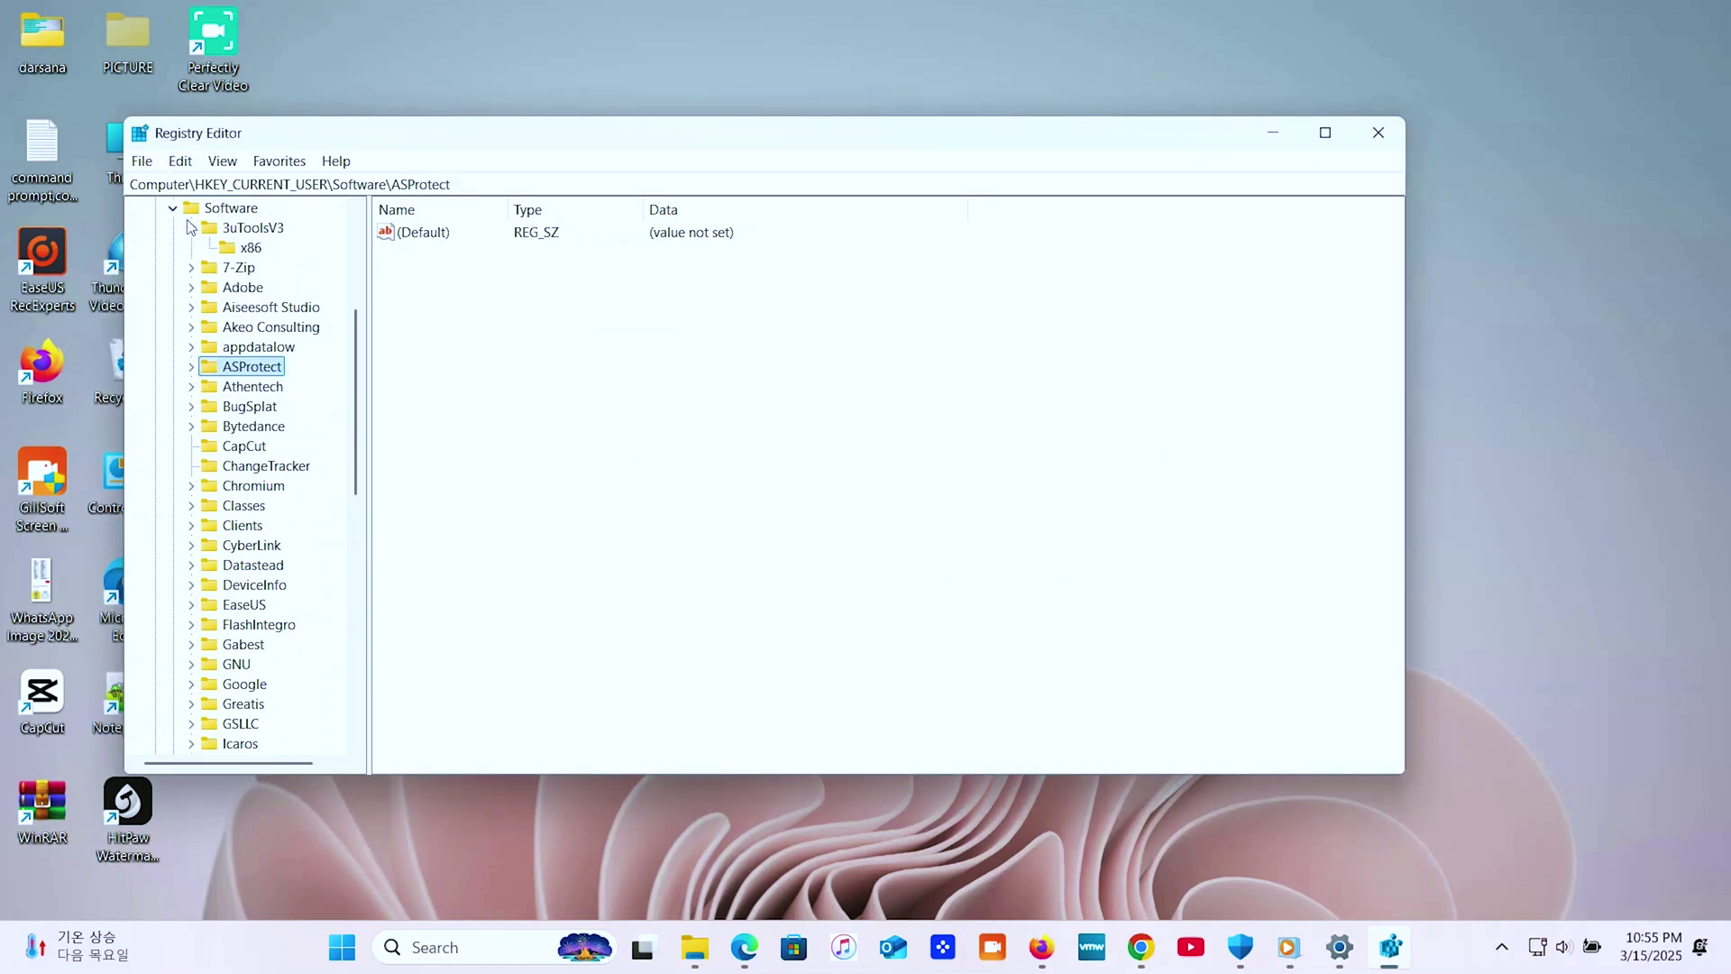
left_click(174, 207)
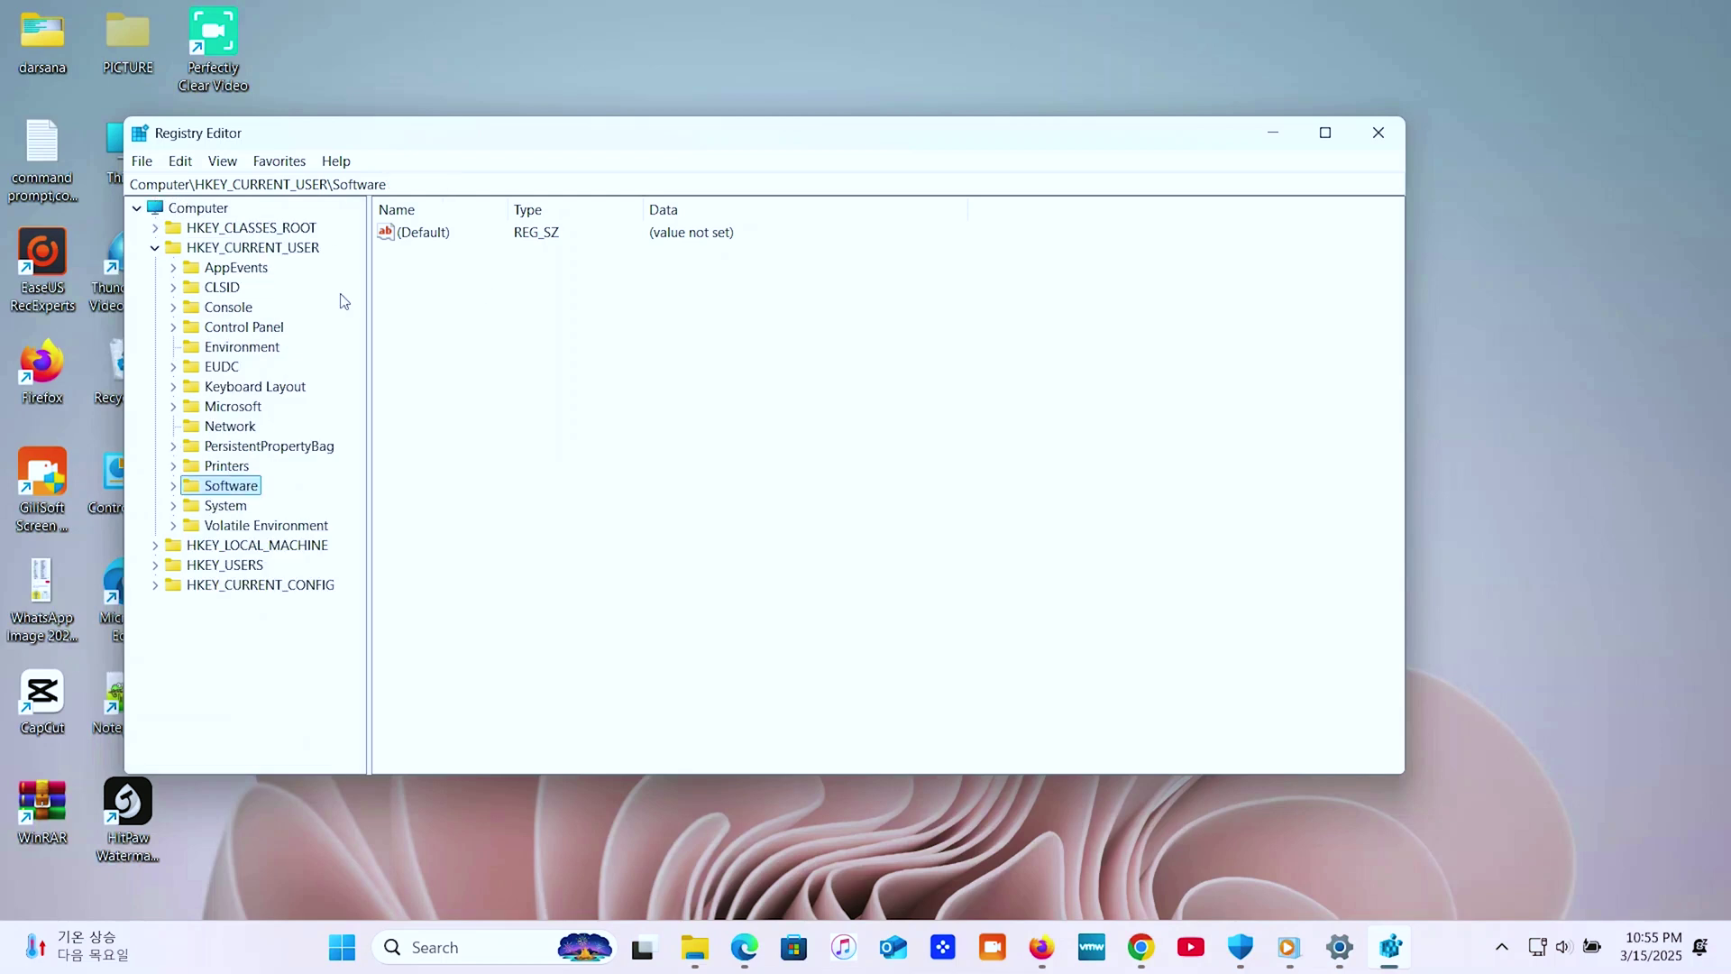
left_click(188, 547)
double_click(188, 546)
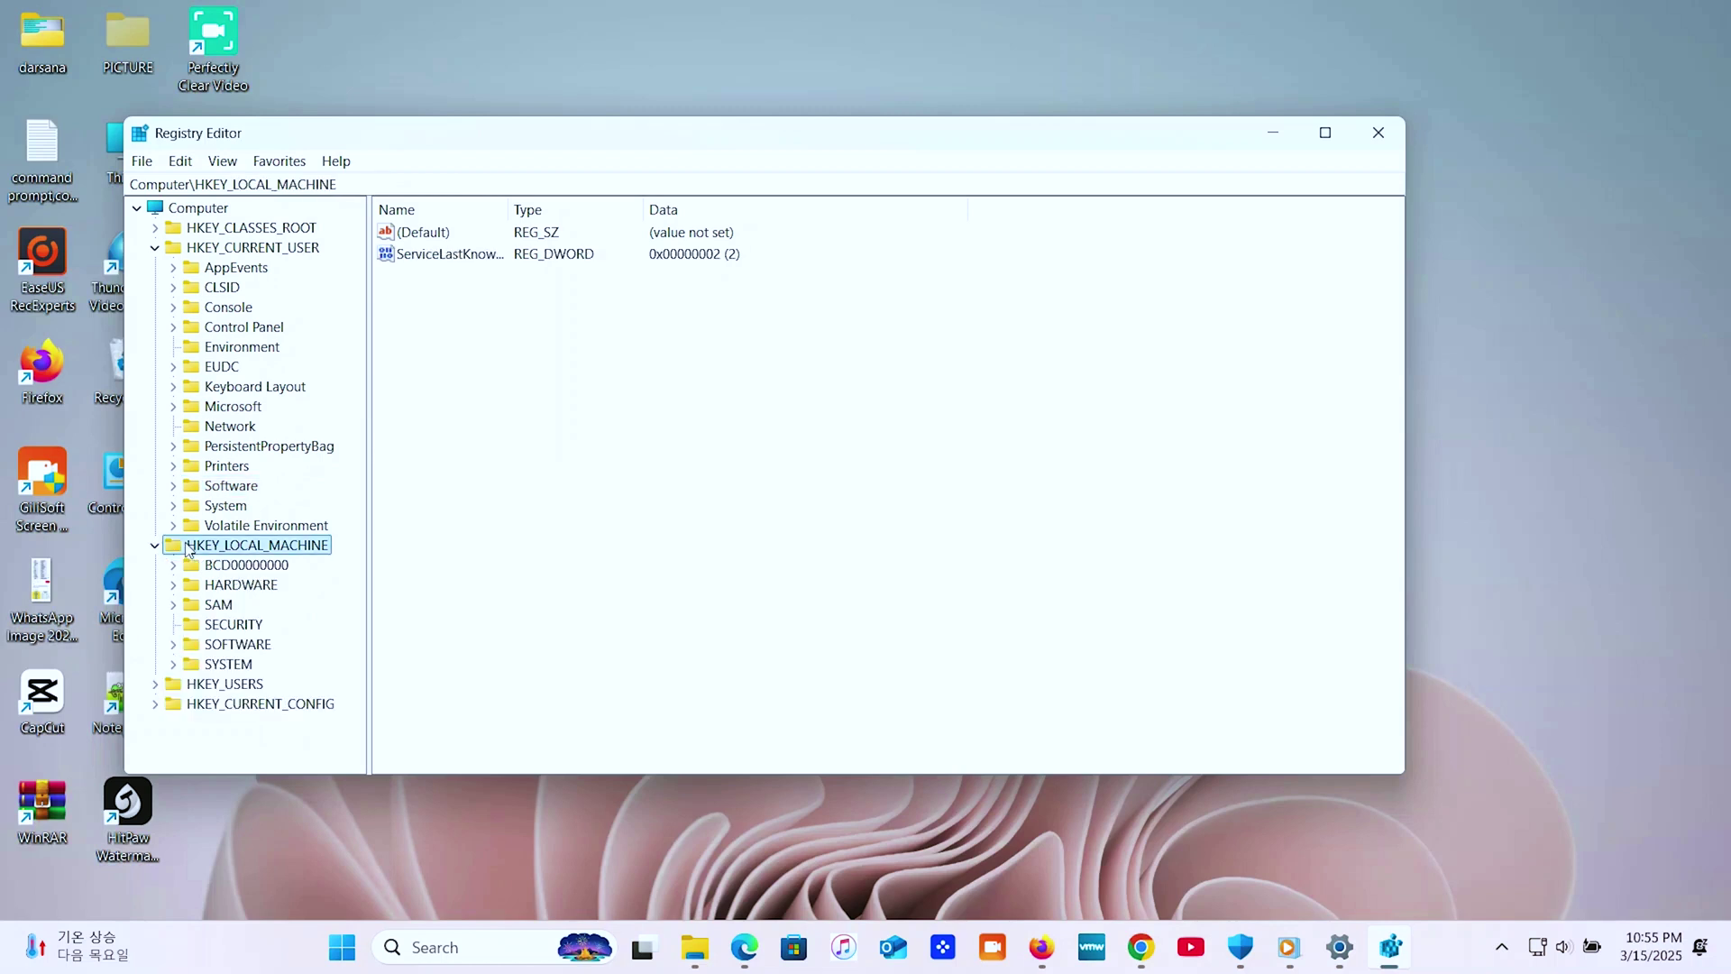
double_click(225, 646)
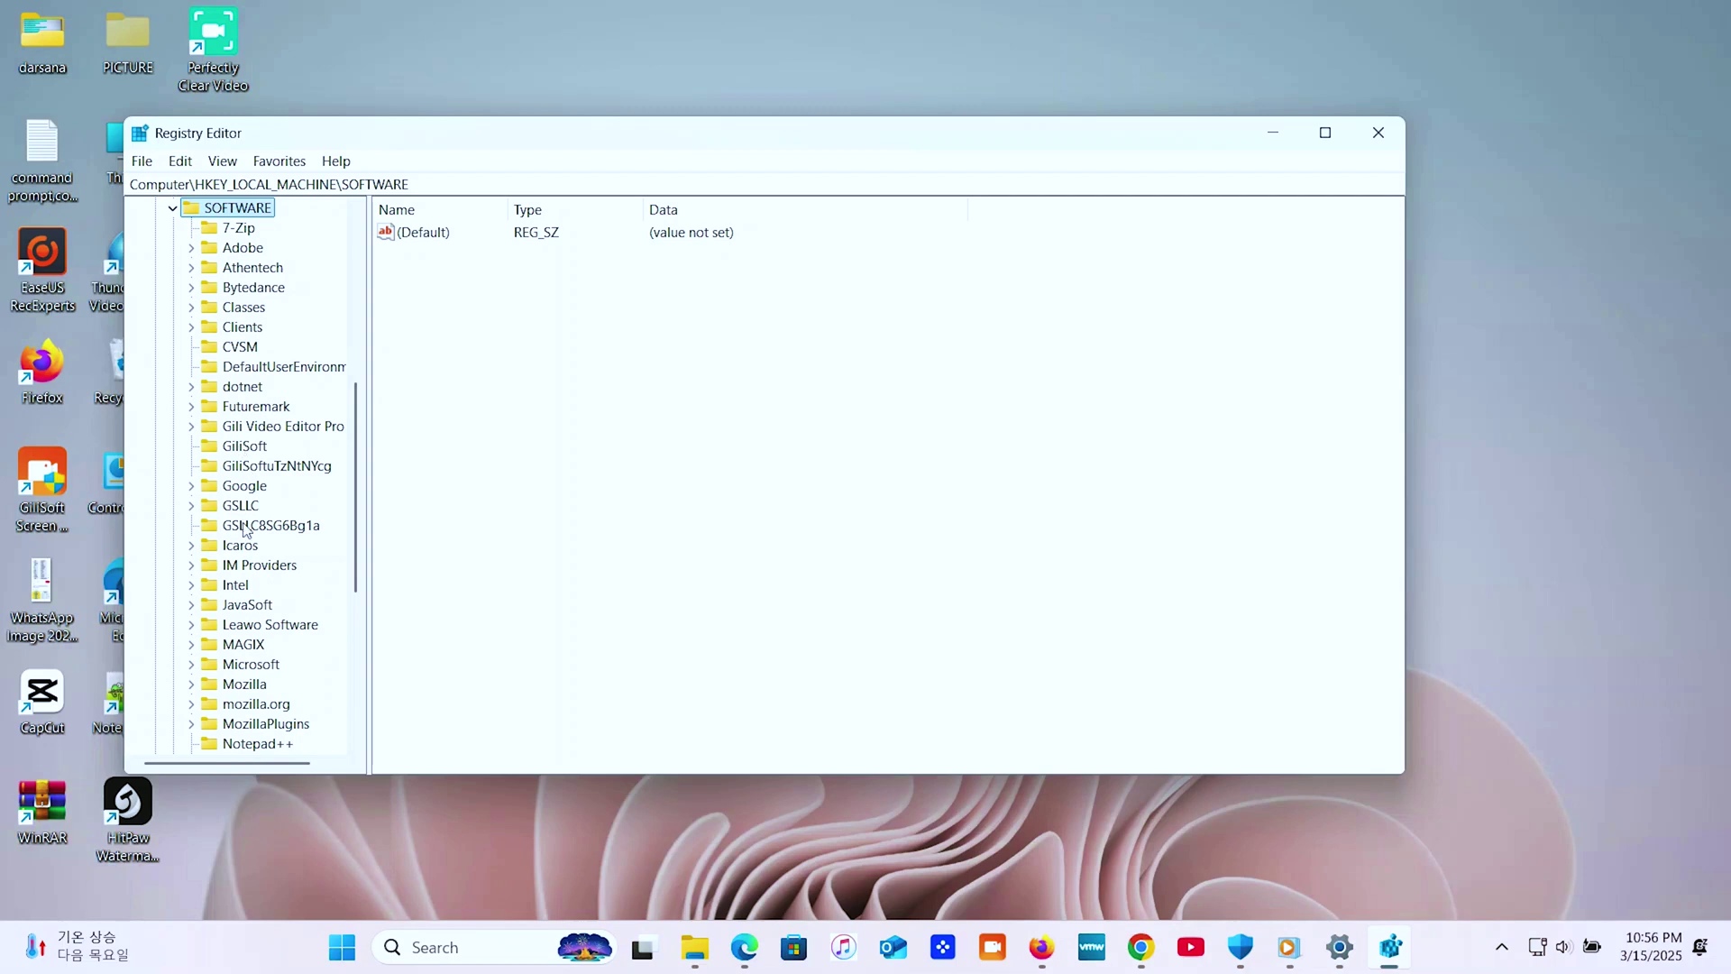
scroll(250, 604, "down", 4)
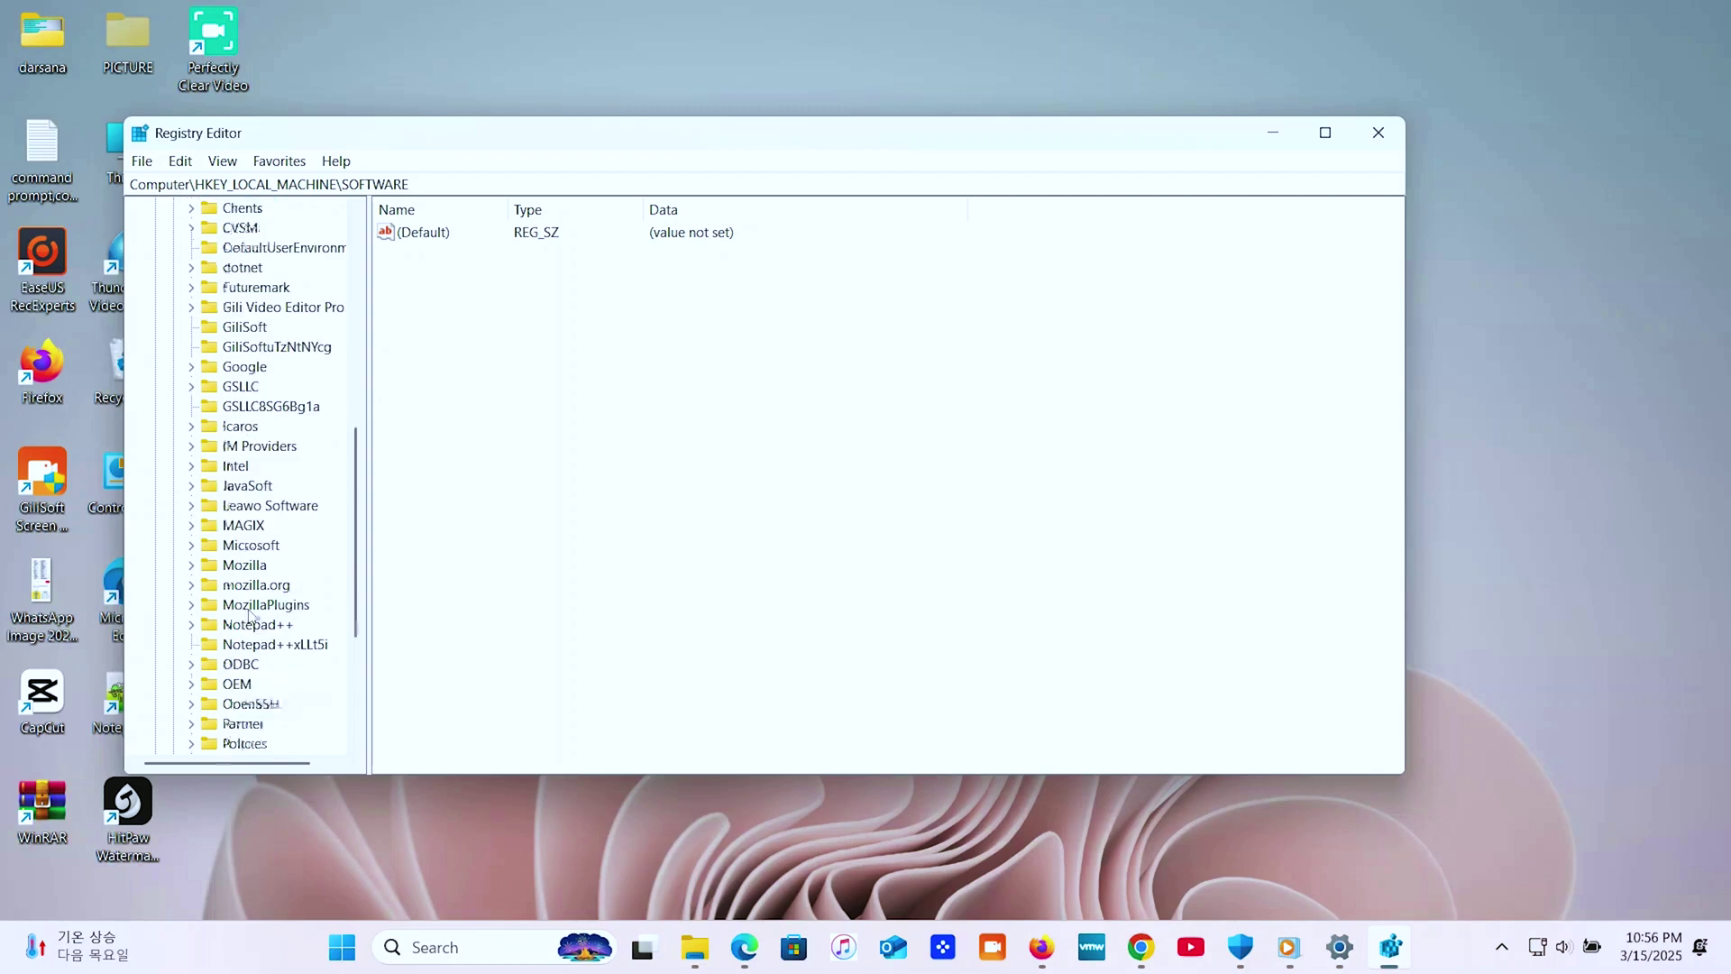
scroll(252, 616, "down", 2)
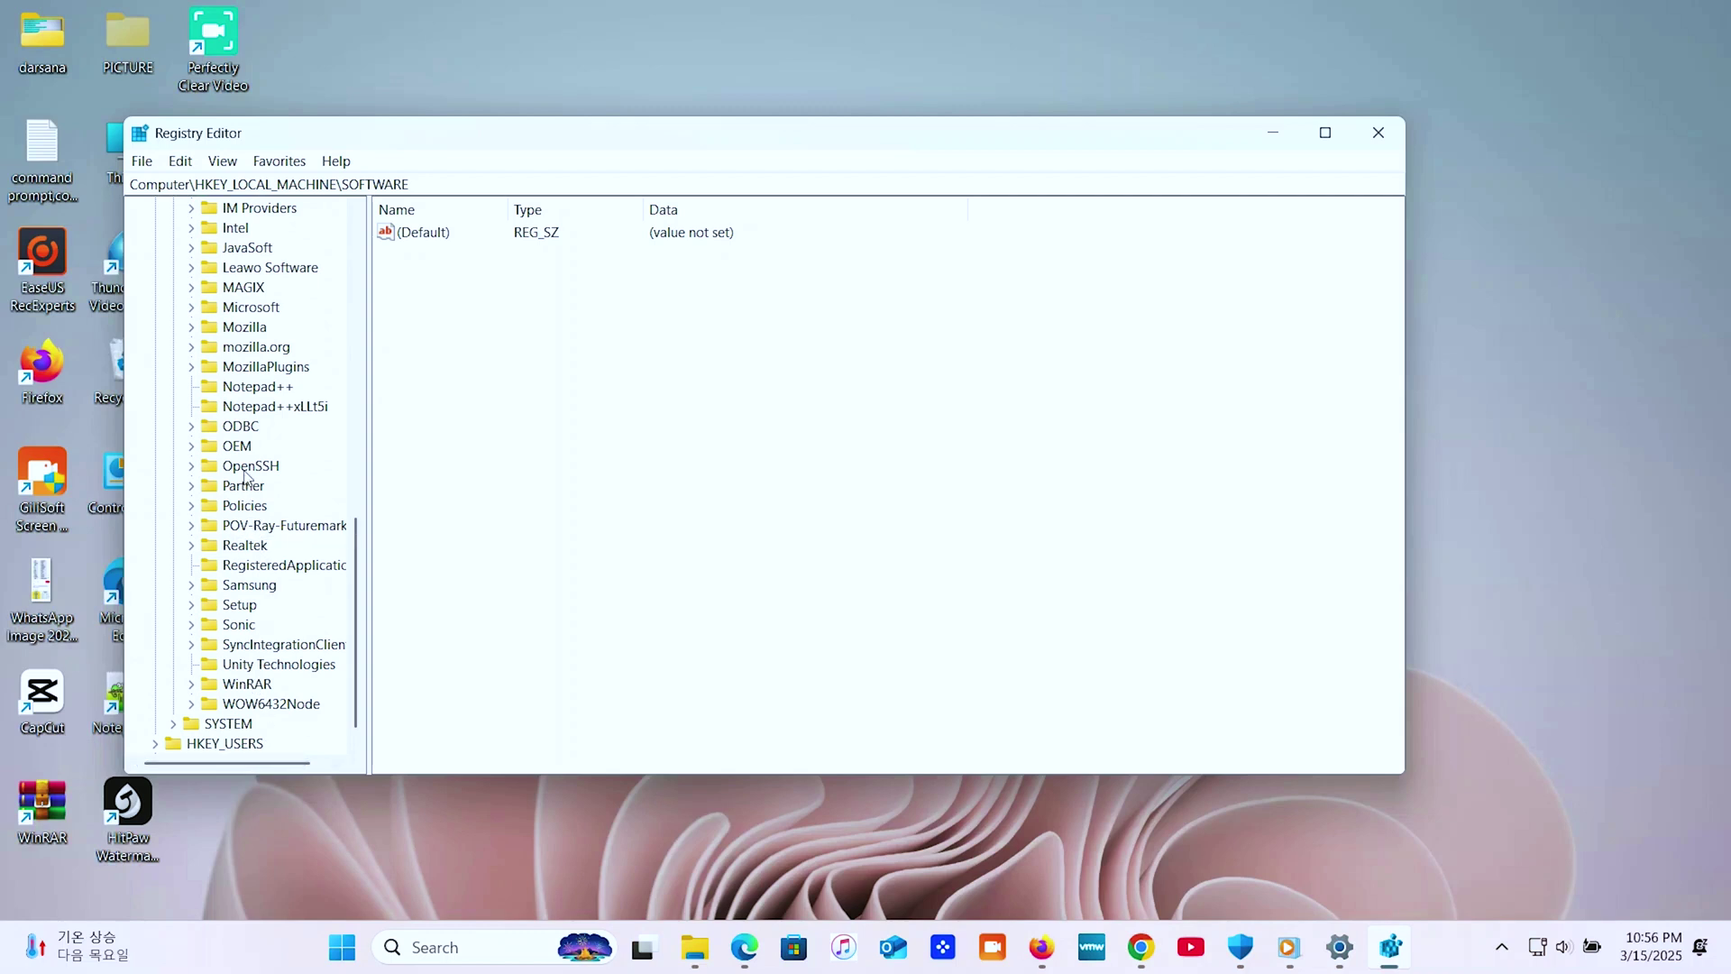
scroll(247, 461, "up", 3)
scroll(243, 437, "up", 1)
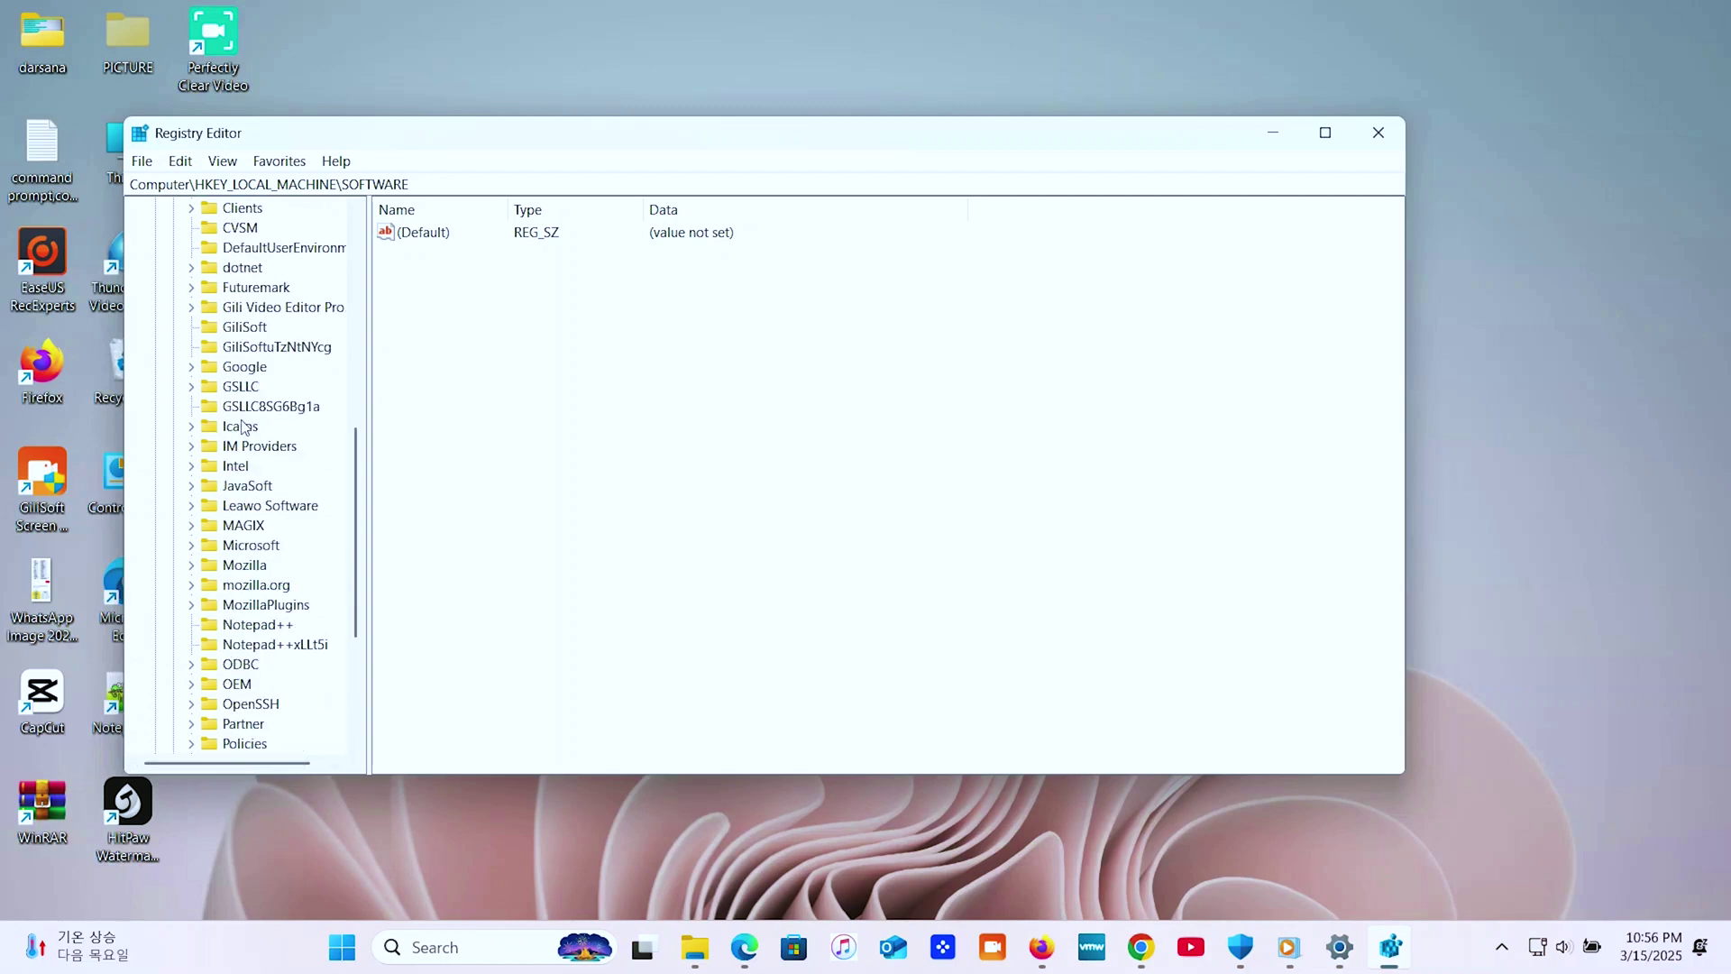
scroll(241, 428, "up", 5)
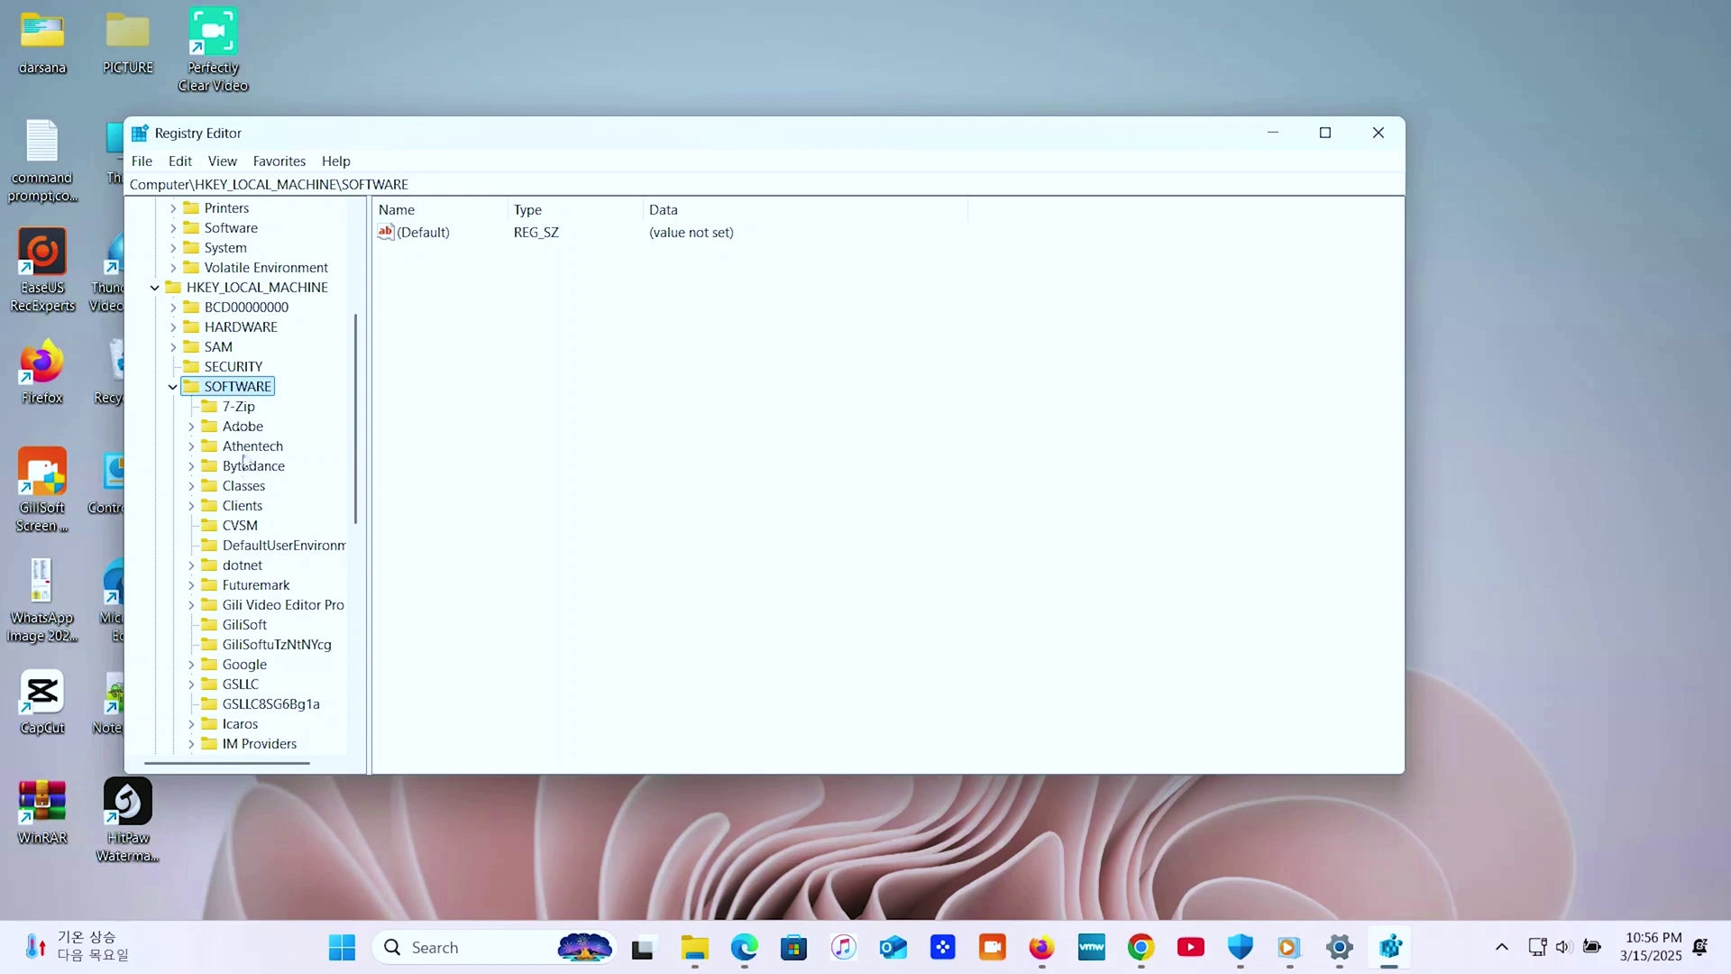
left_click(172, 386)
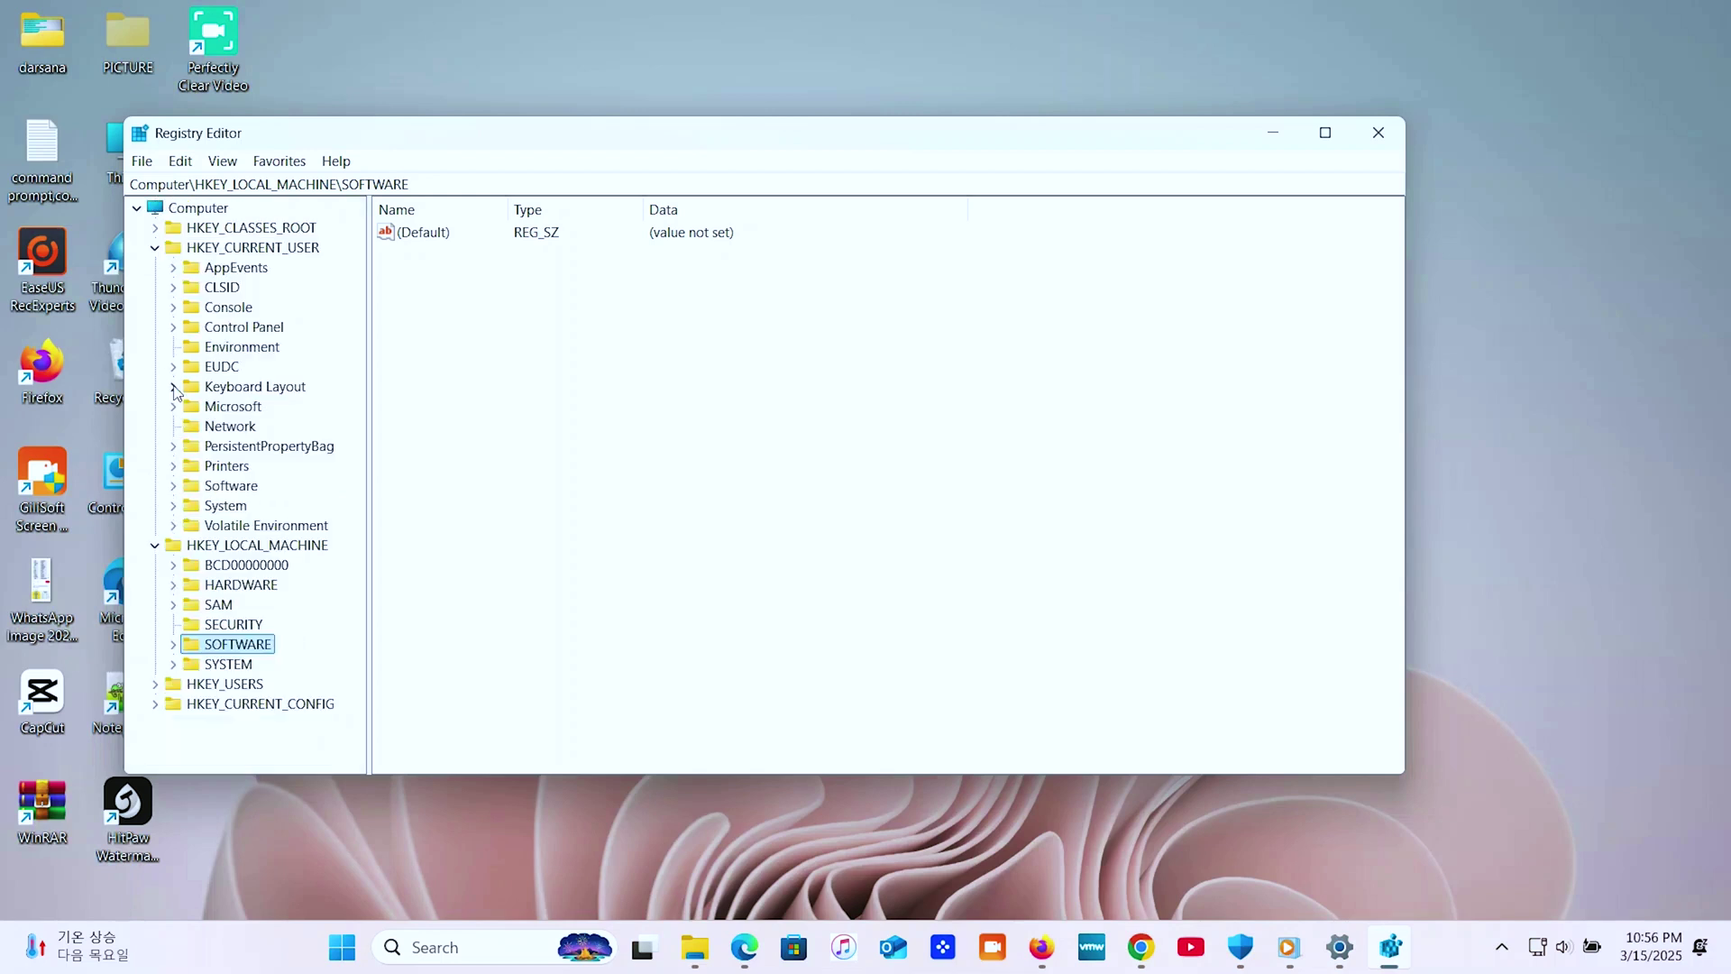
left_click(155, 249)
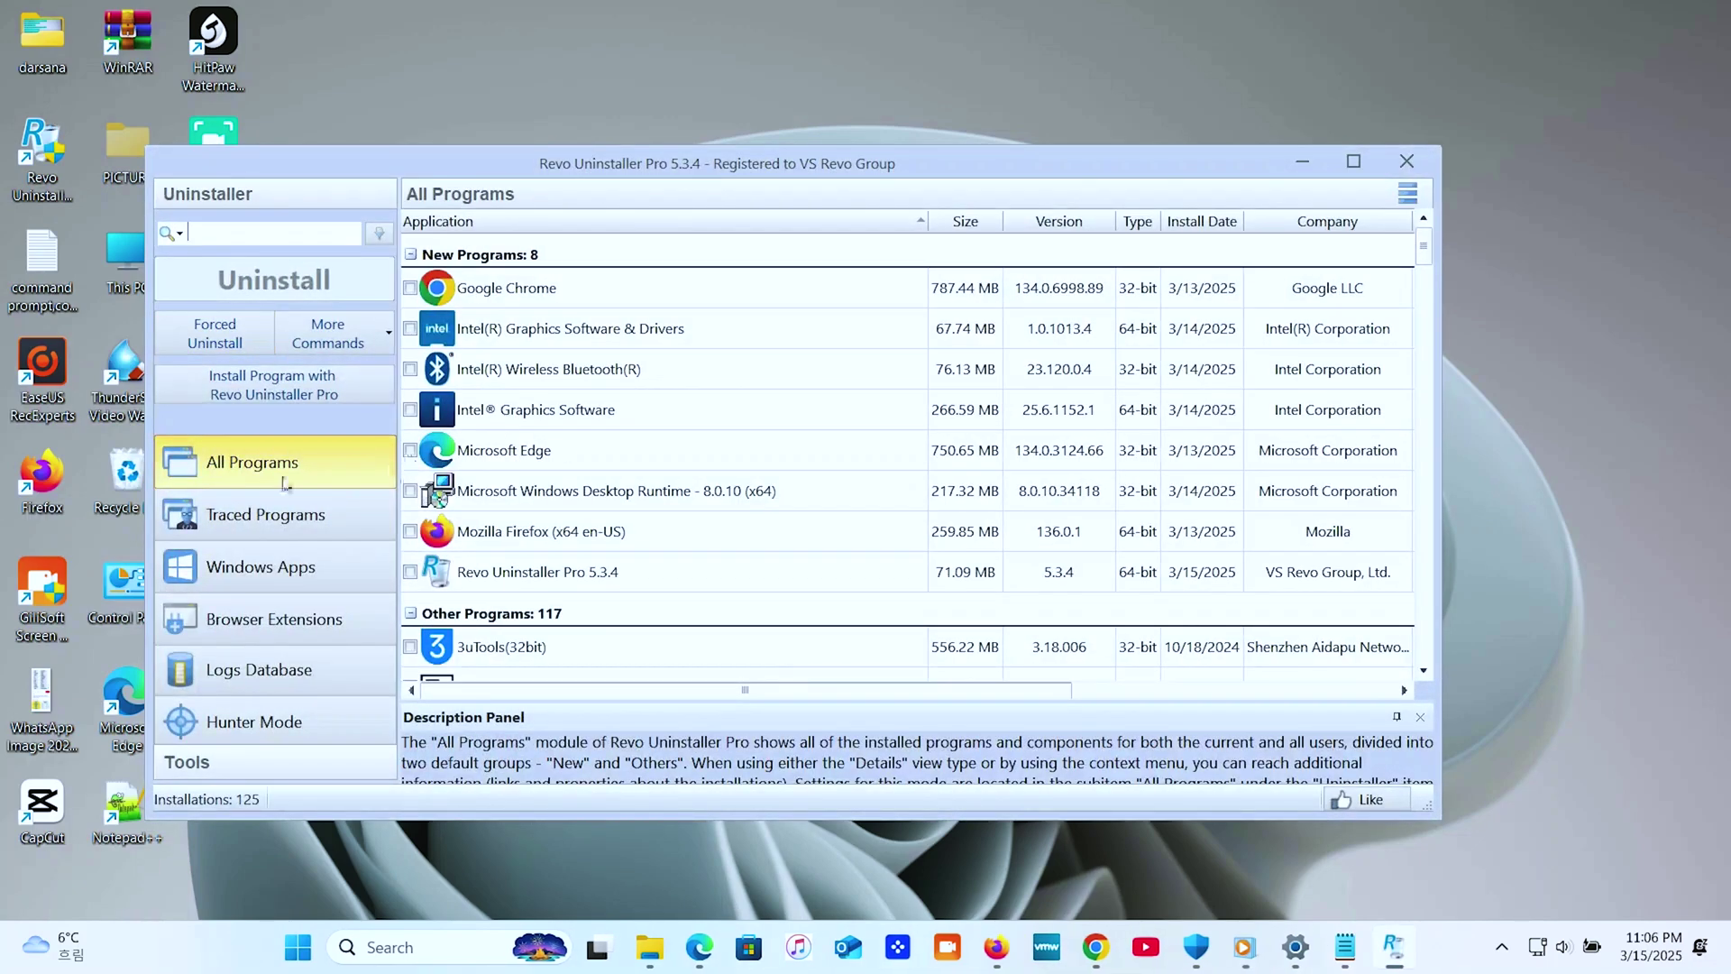
Step: Scroll the All Programs list to locate HitPaw Watermark Remover 1.0.1.0
scroll(519, 313, "down", 5)
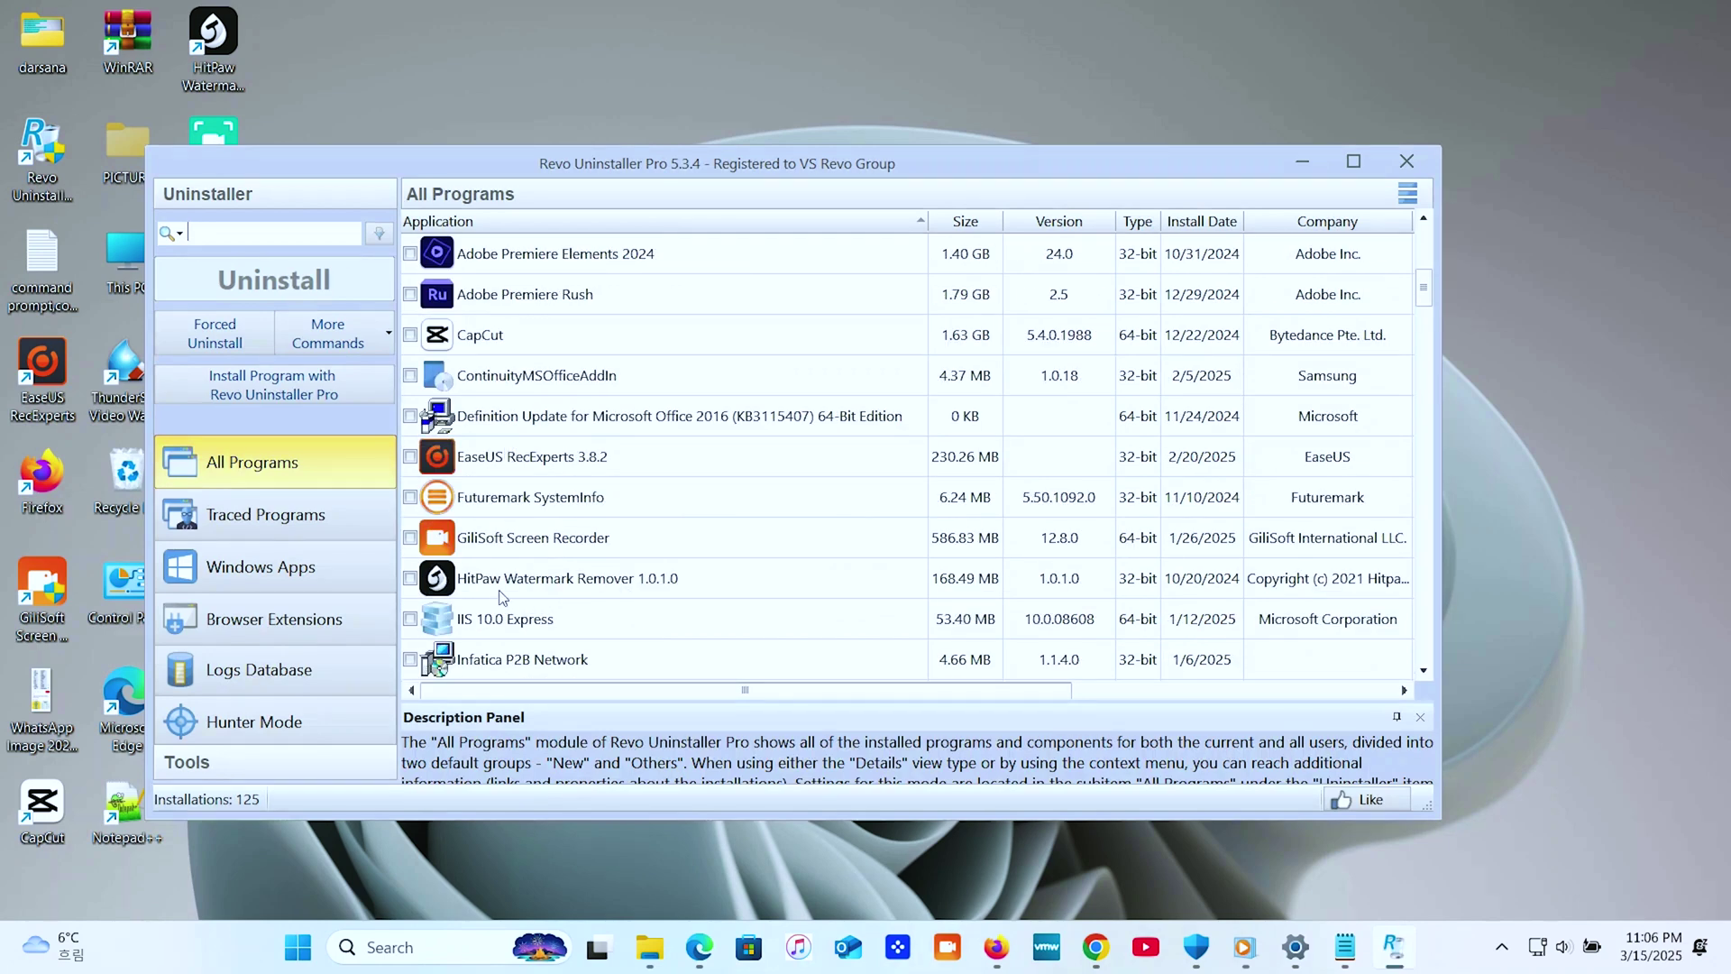
scroll(572, 593, "down", 1)
scroll(639, 593, "down", 2)
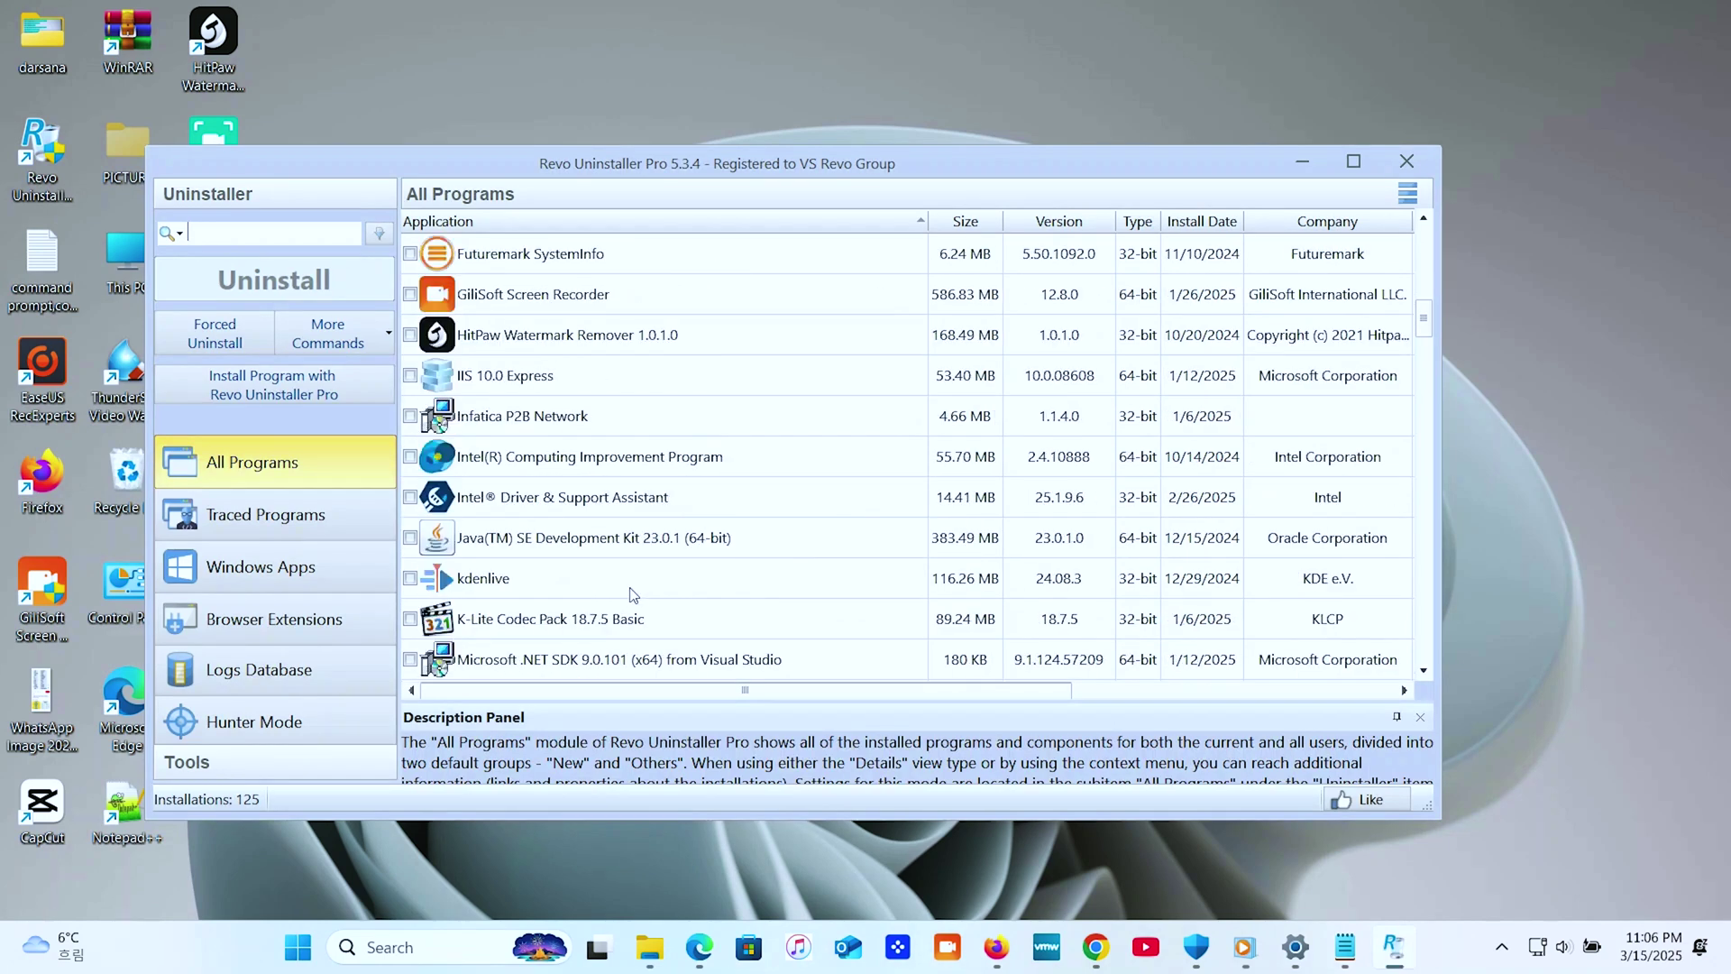
scroll(602, 616, "up", 1)
scroll(552, 505, "up", 1)
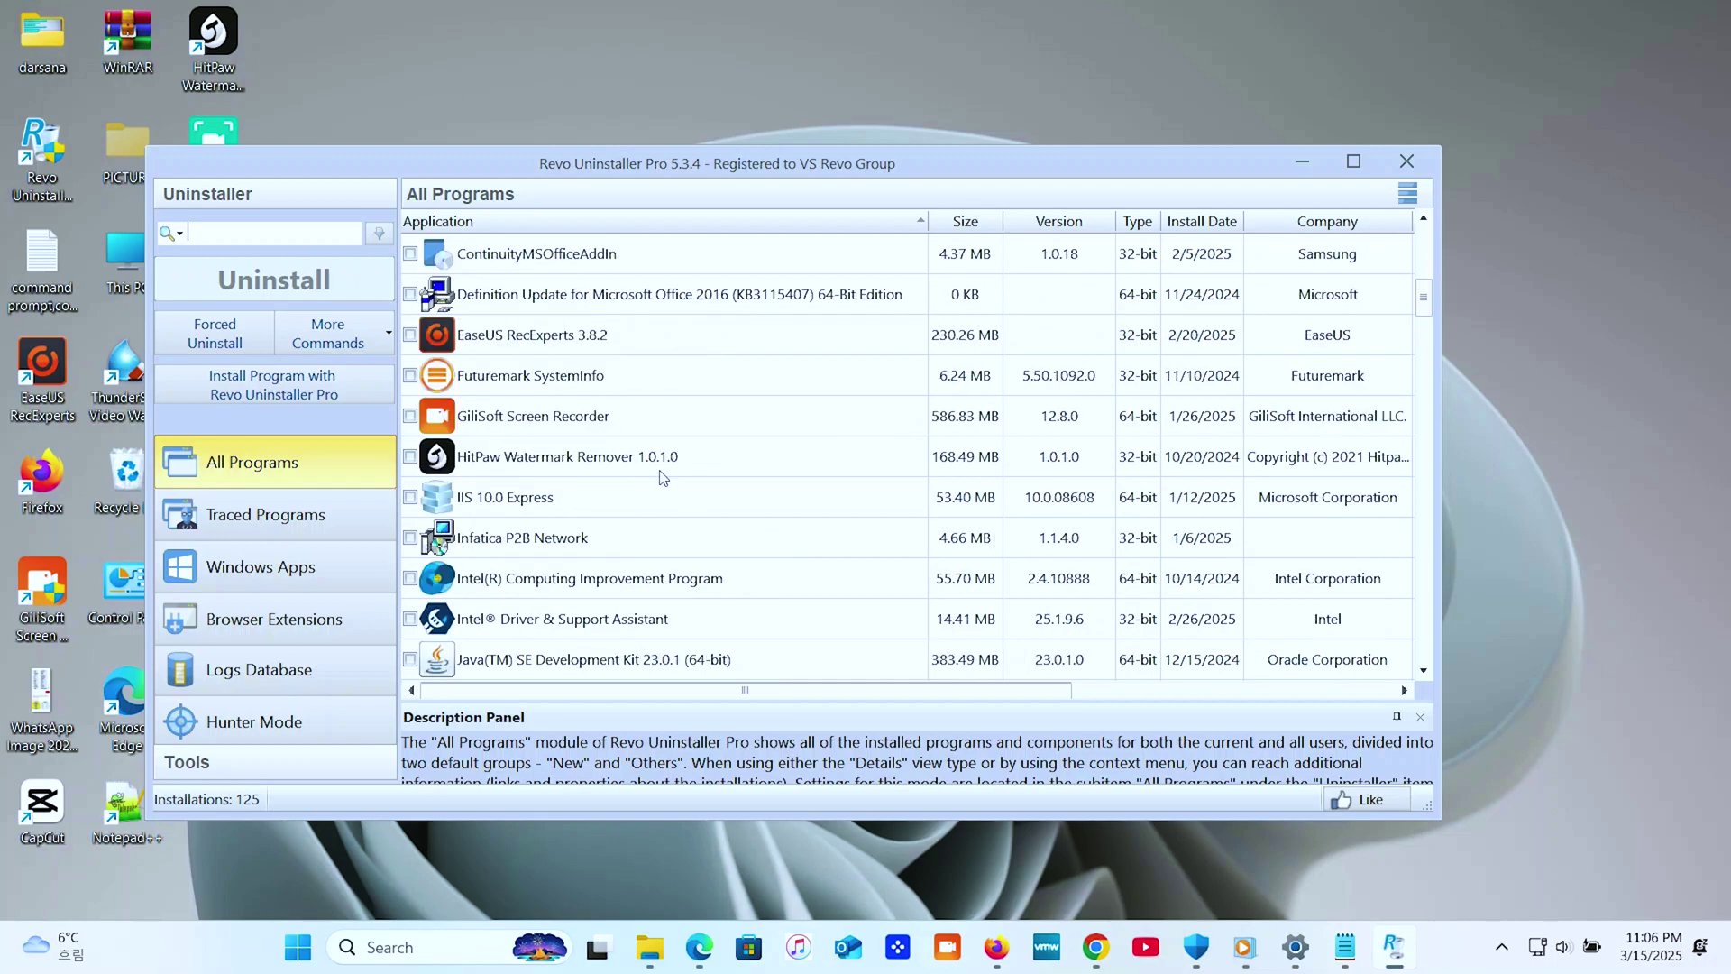
Step: Uninstall HitPaw Watermark Remover with automatic leftover deletion, confirming complete removal
left_click(412, 458)
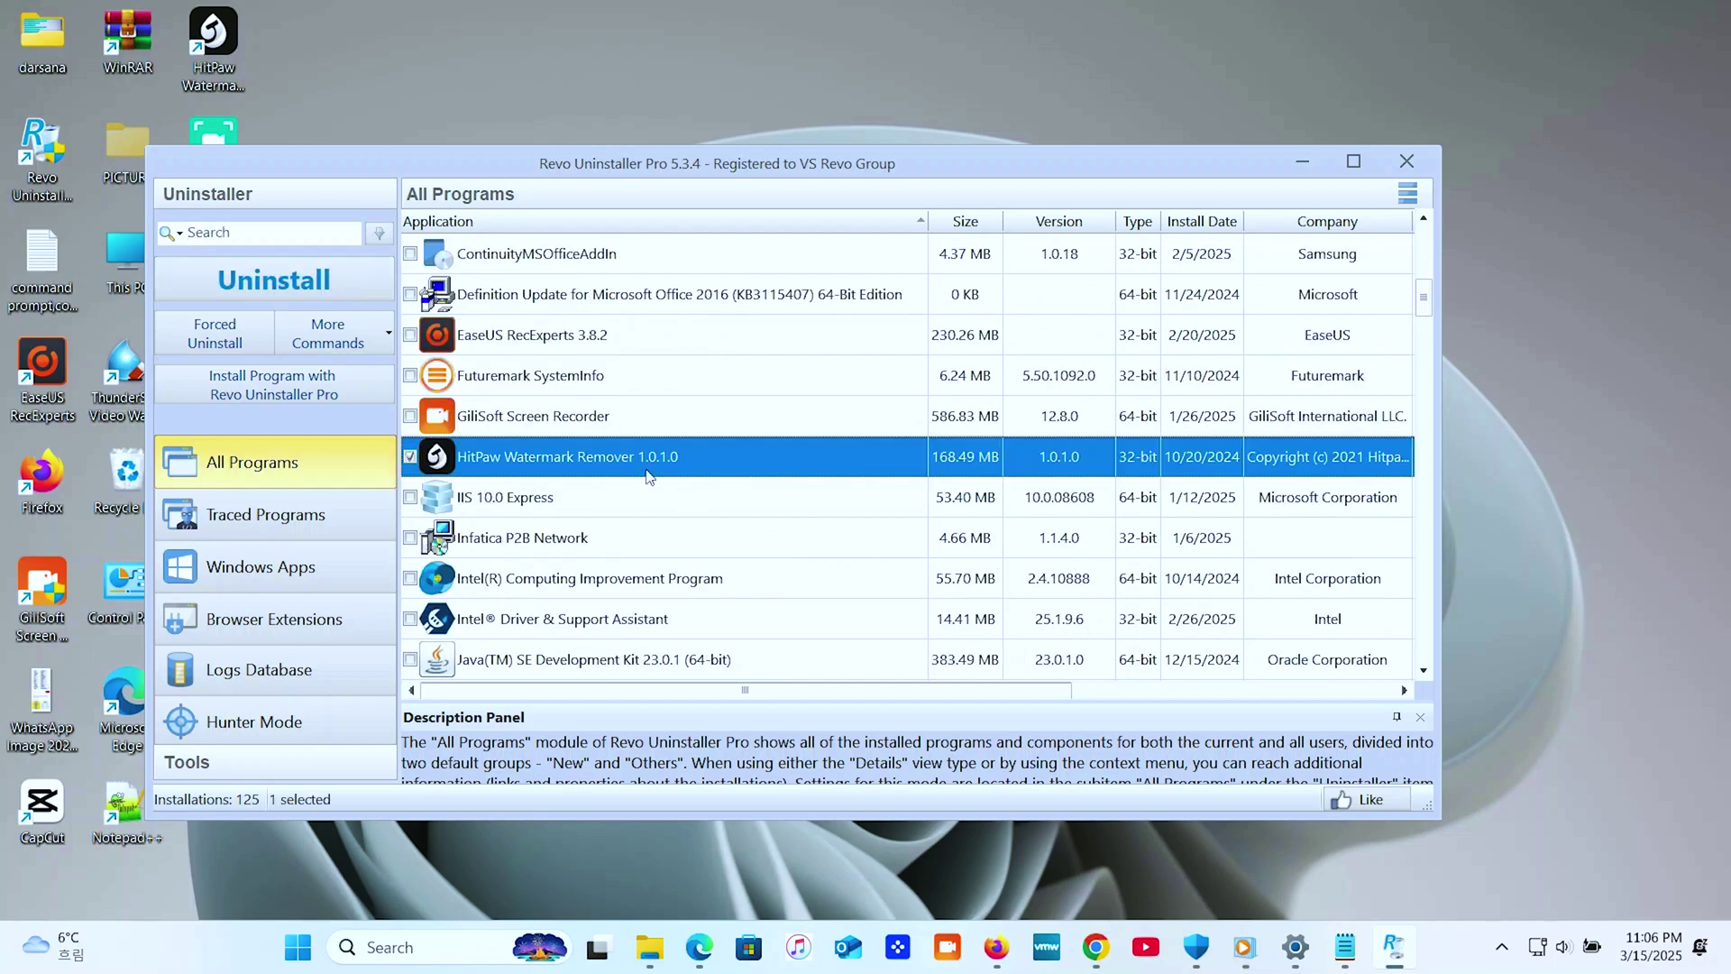
right_click(849, 470)
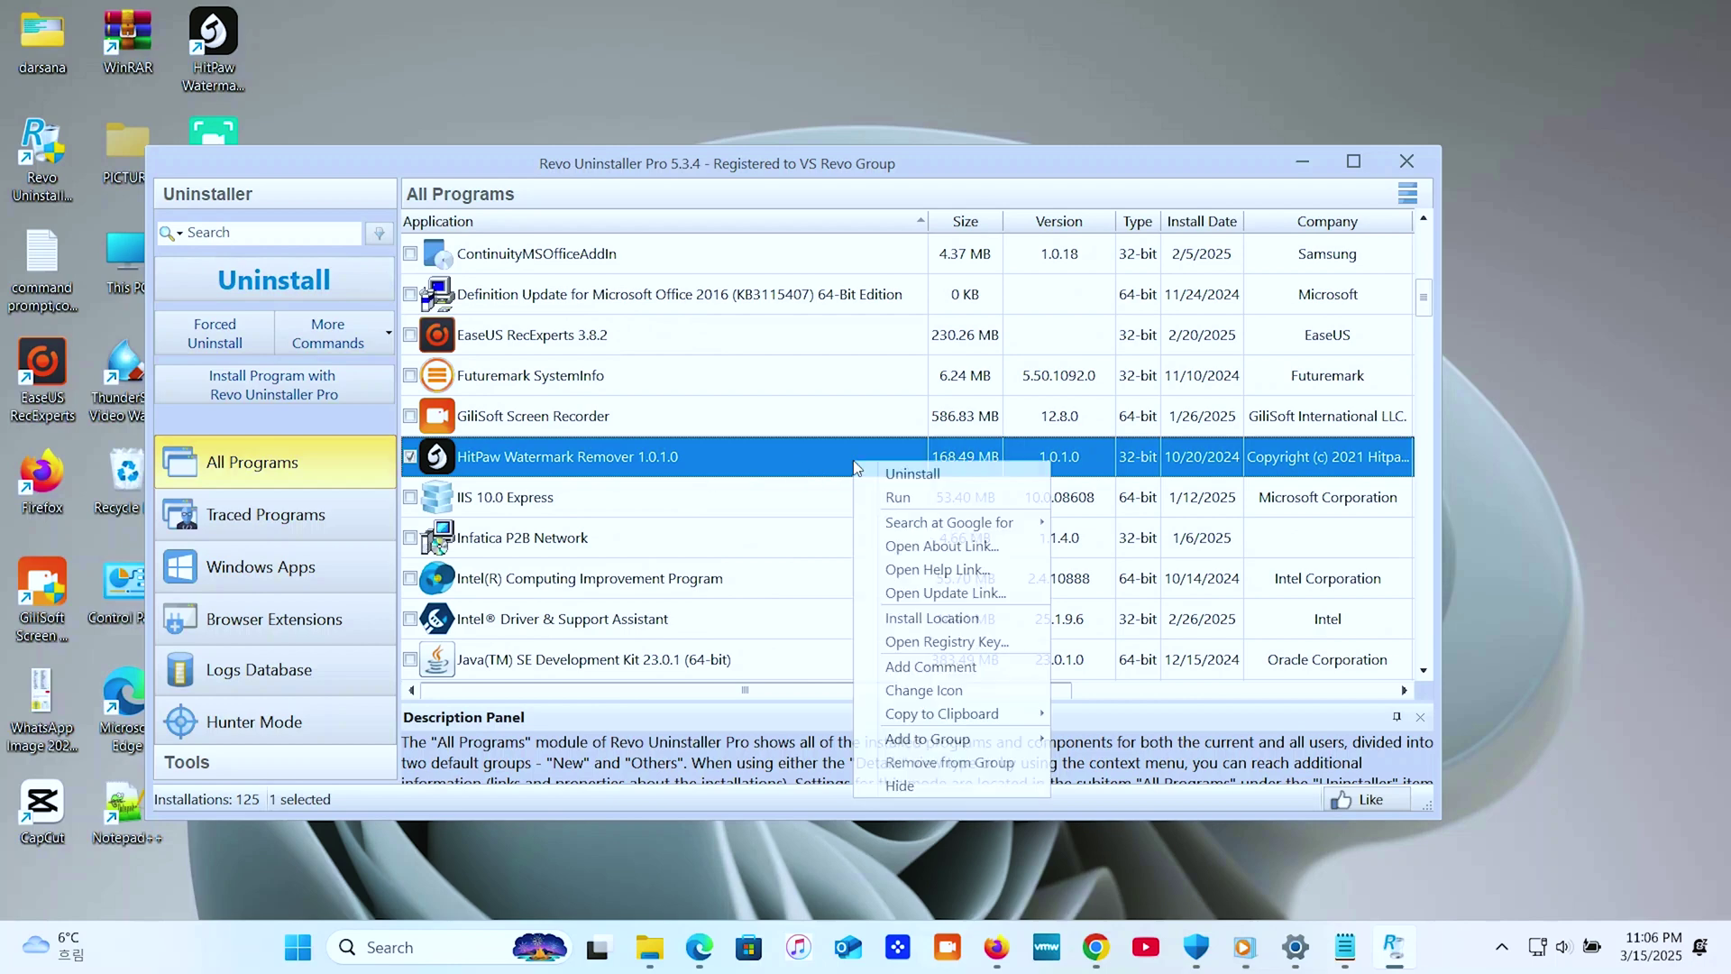
left_click(890, 477)
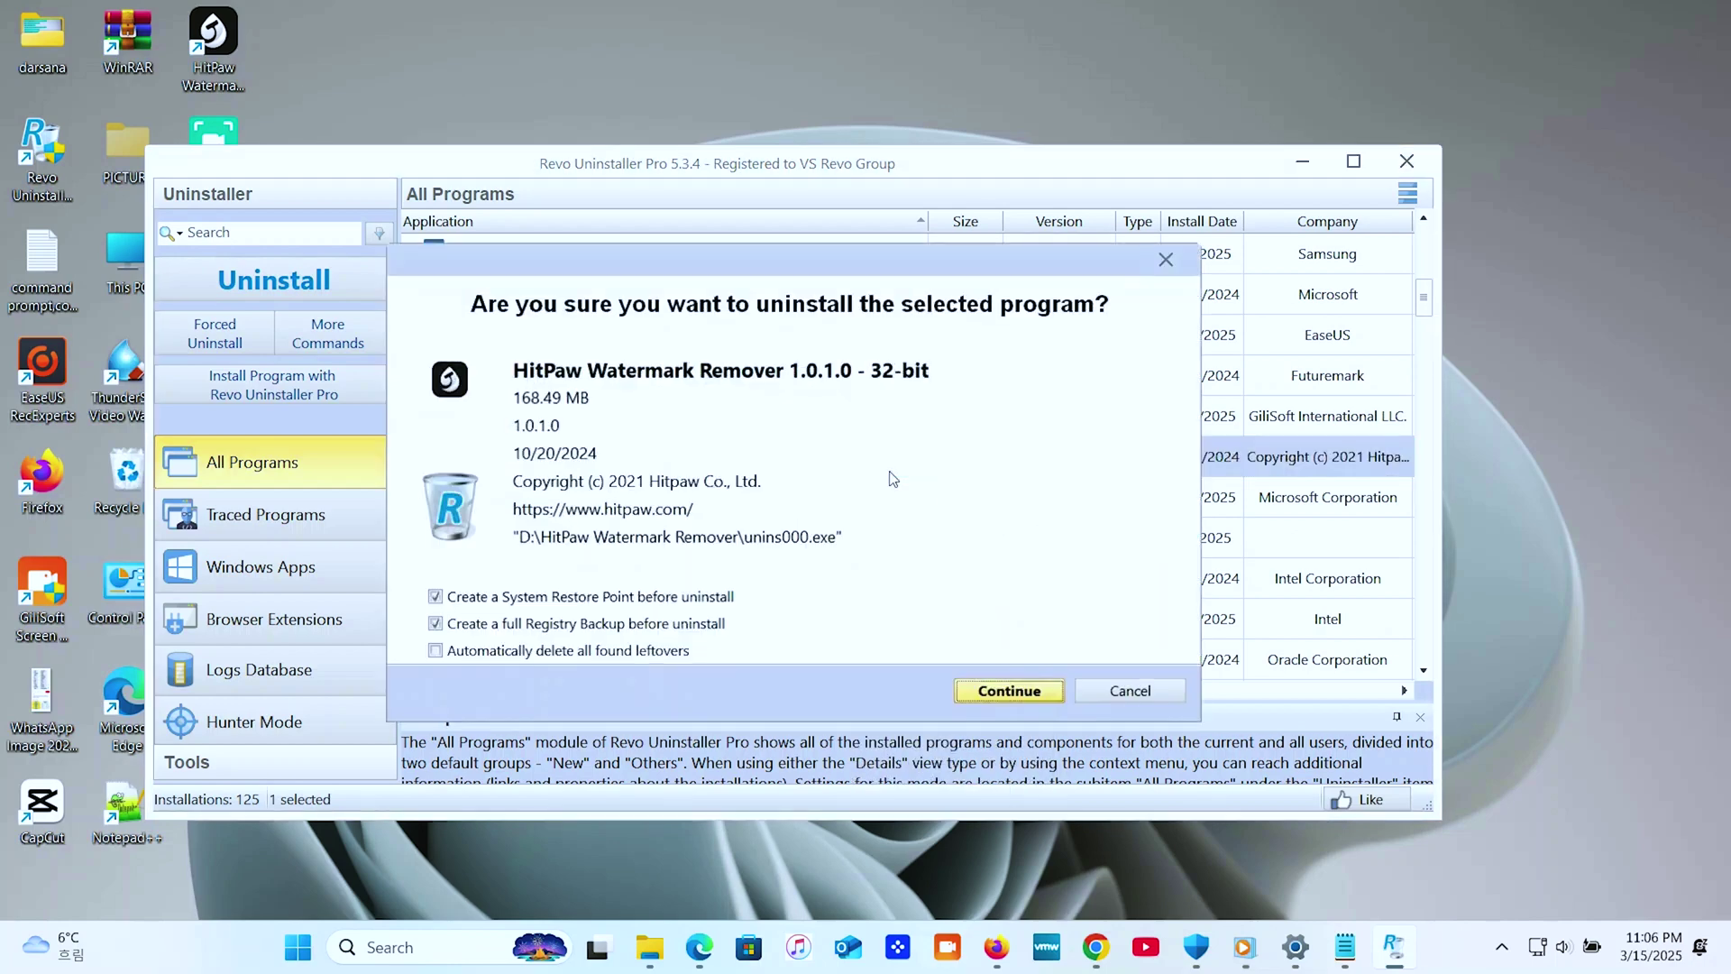
left_click(439, 653)
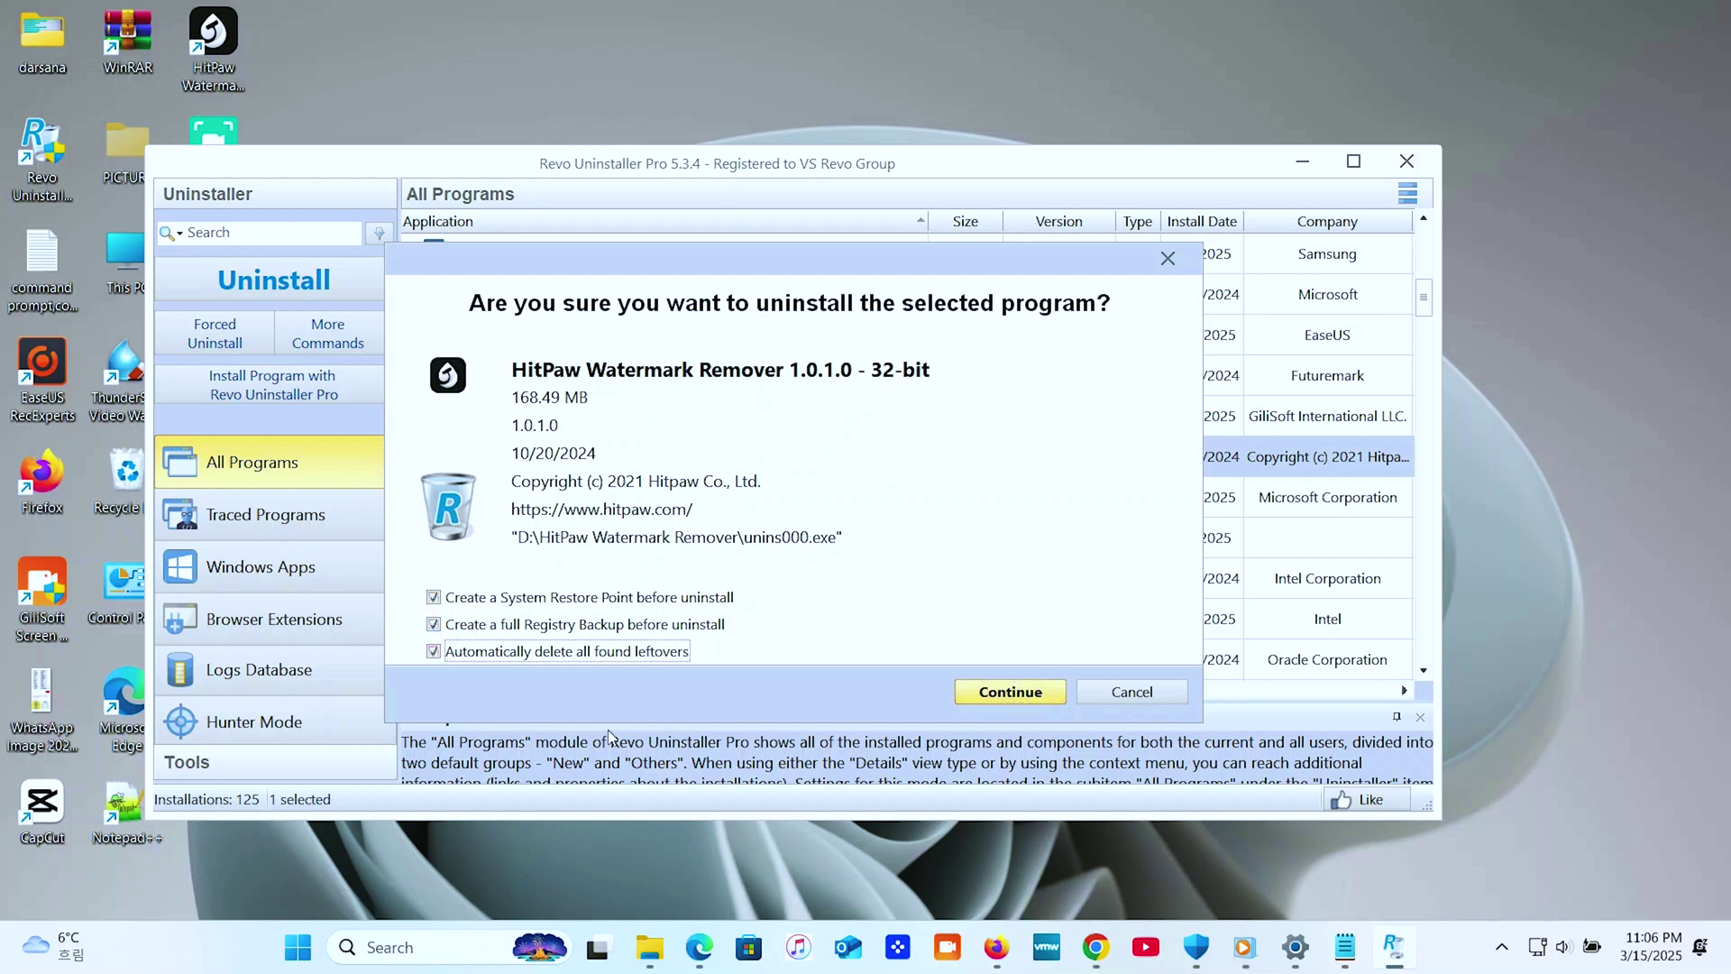
left_click(1010, 691)
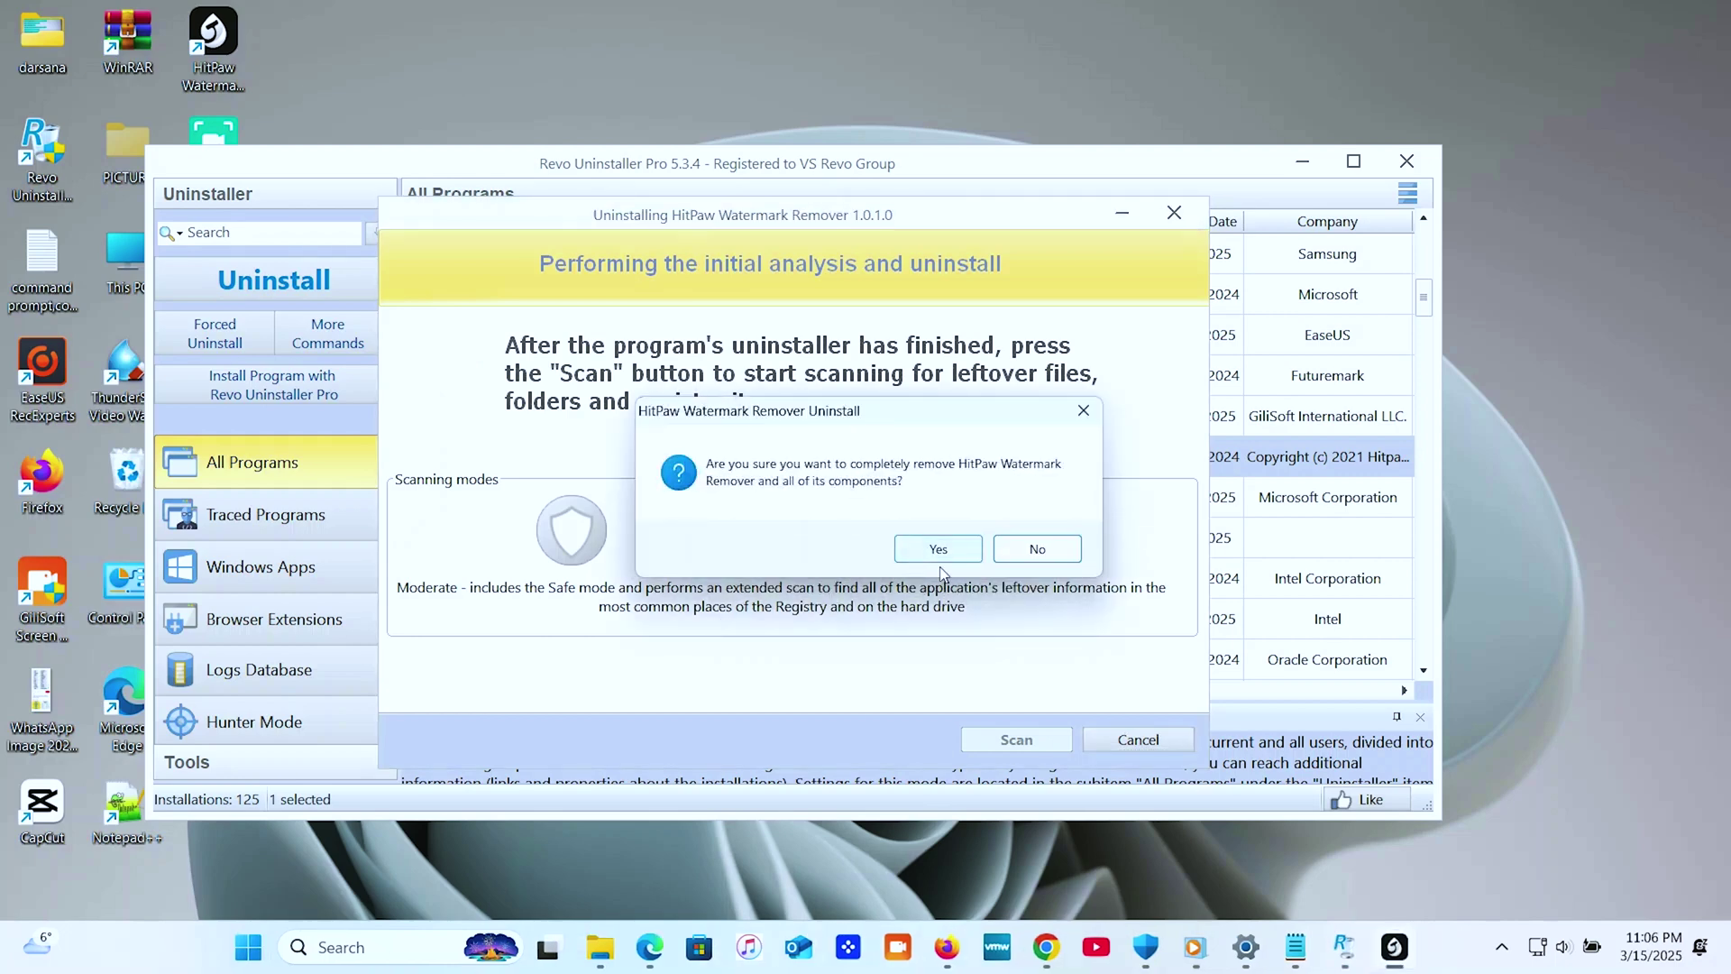
left_click(938, 550)
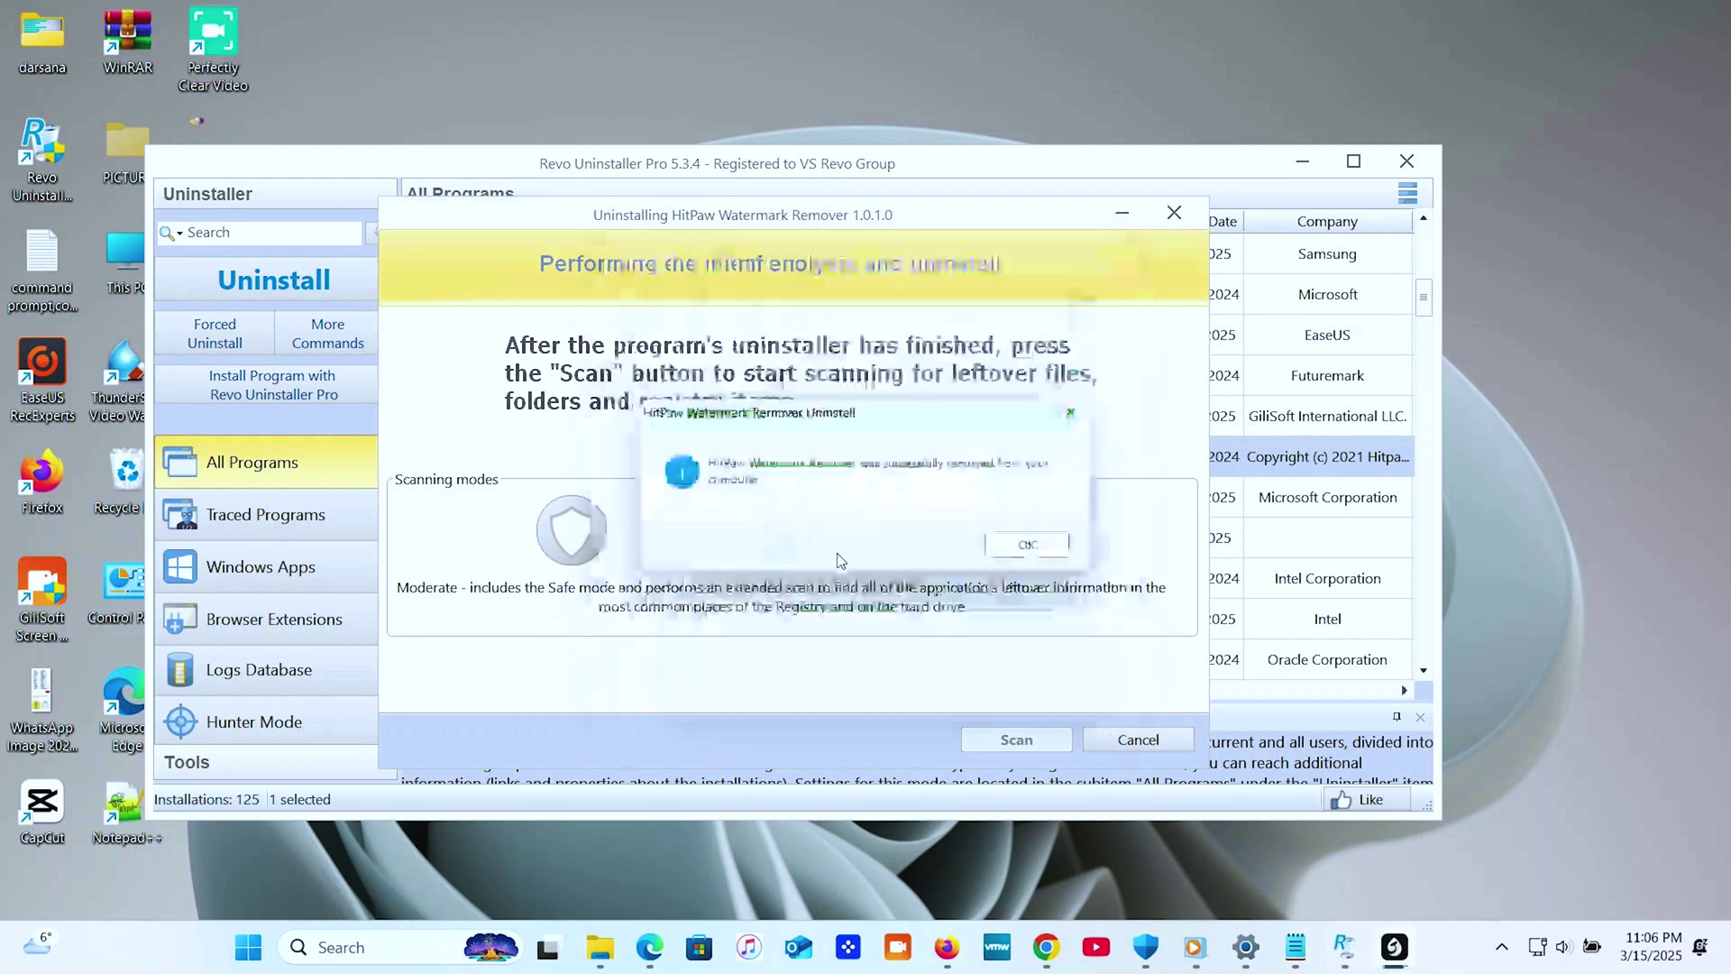
Step: Scan and delete HitPaw's 3 leftover registry values, review the details, and close the summary
left_click(1028, 547)
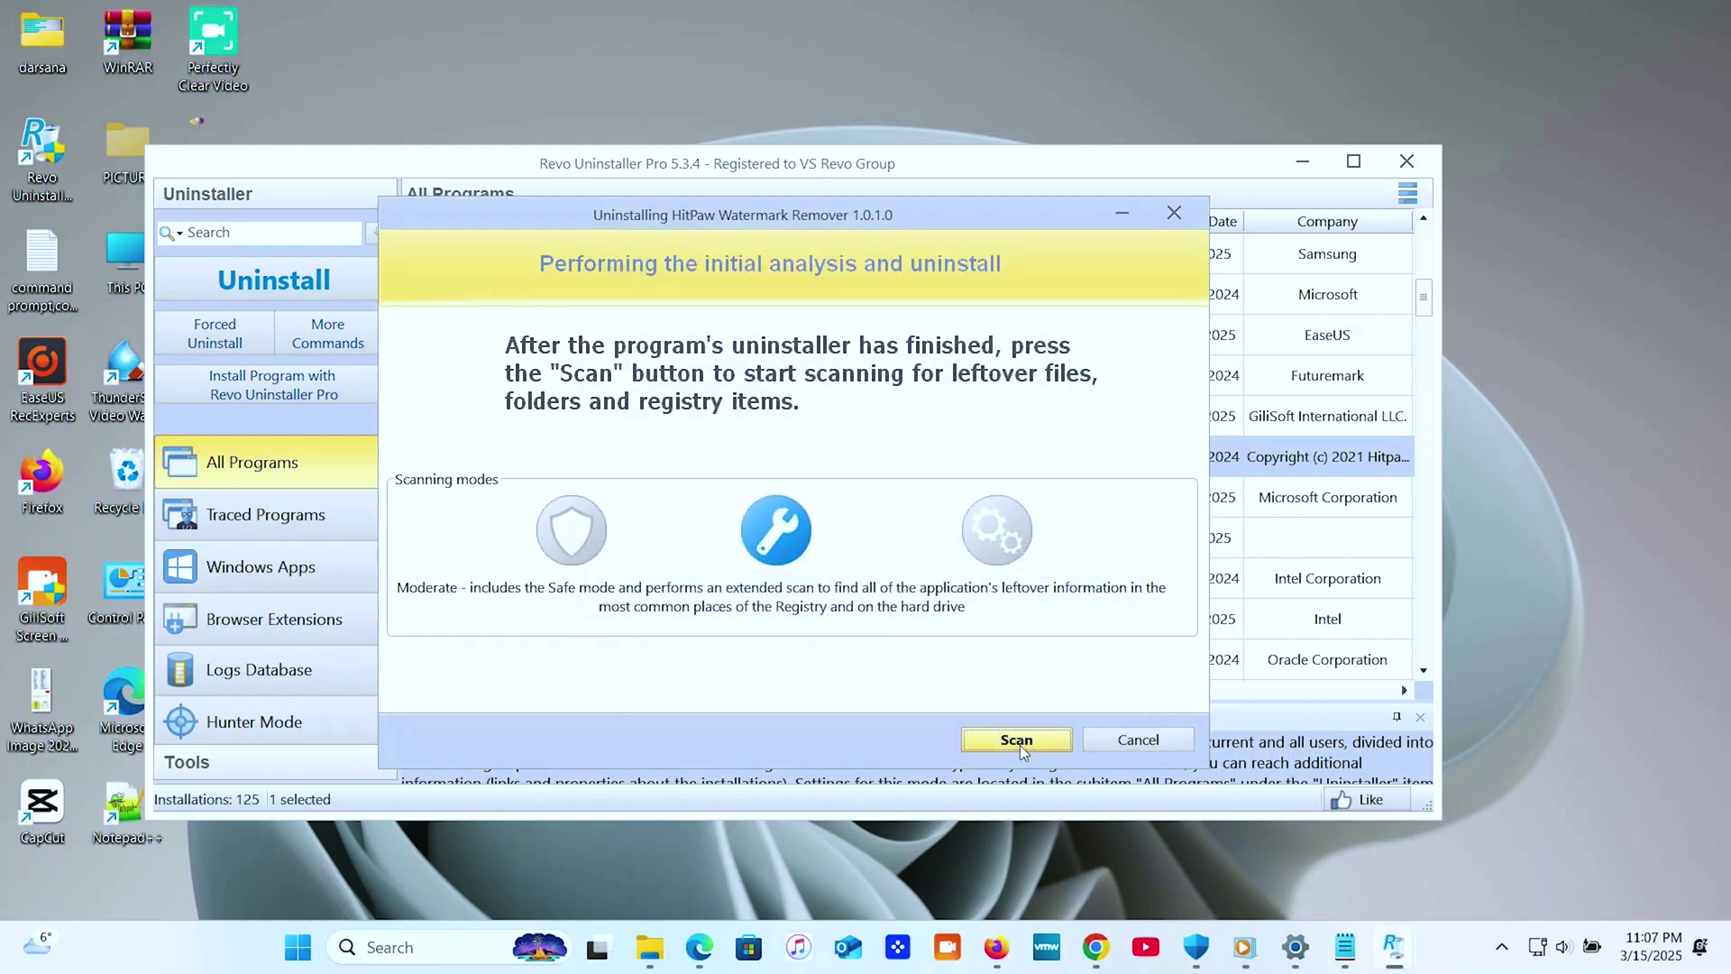
left_click(1022, 745)
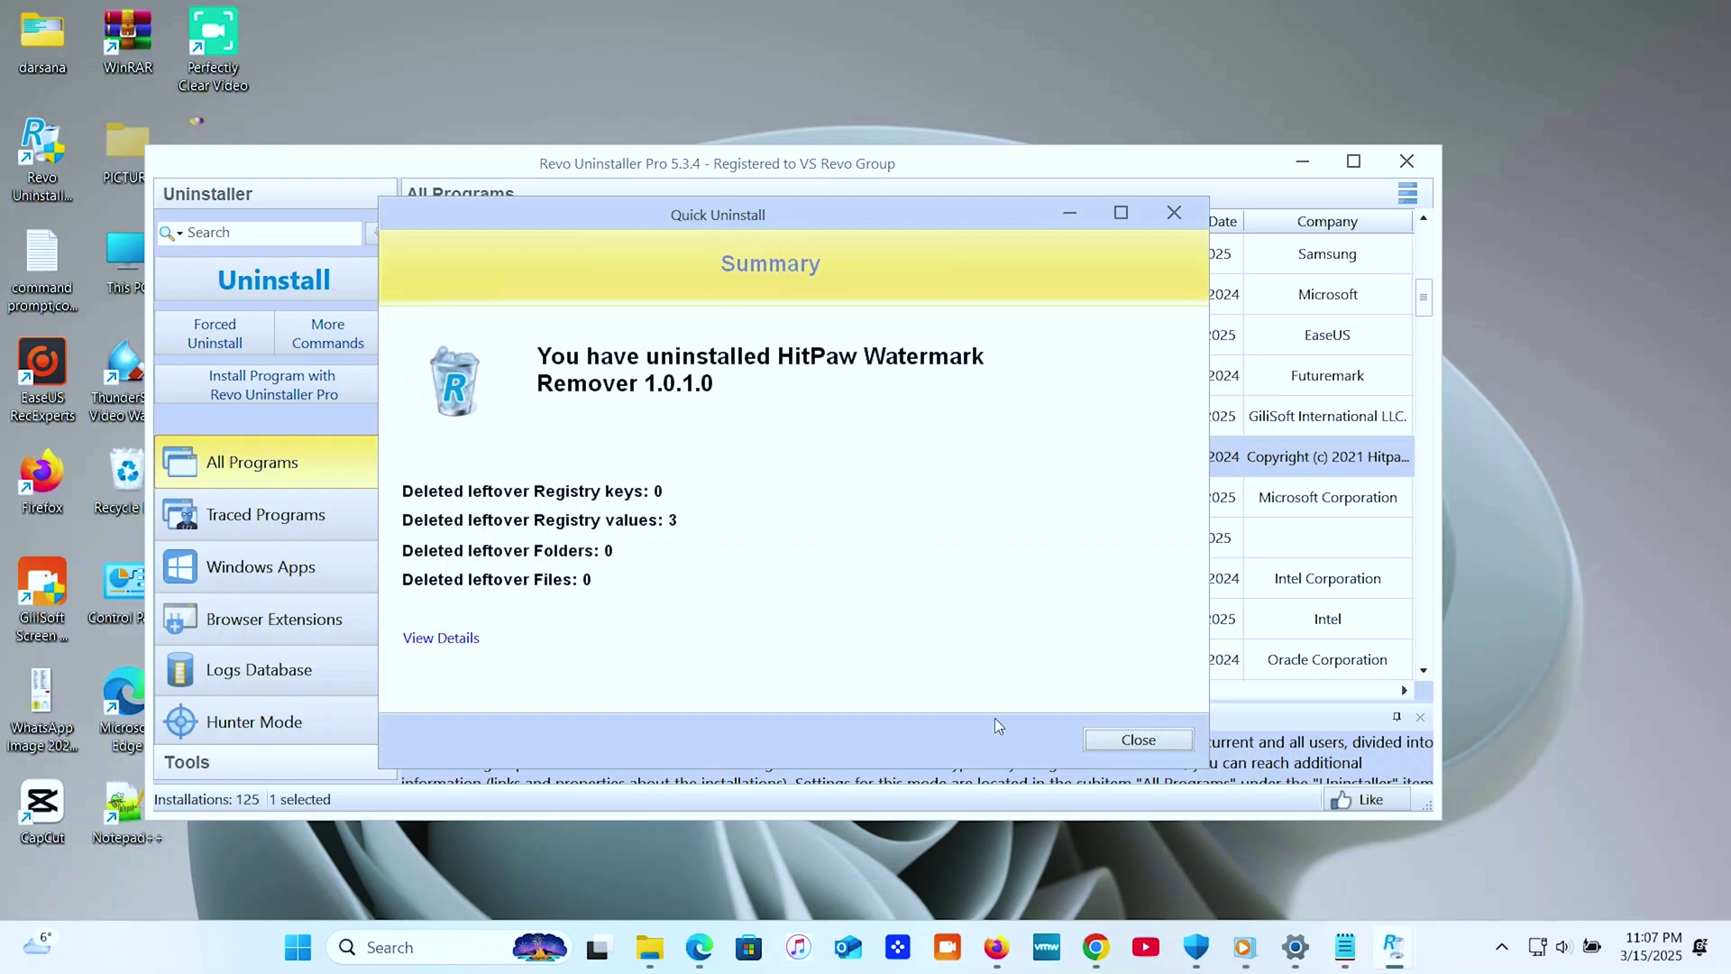
left_click(441, 639)
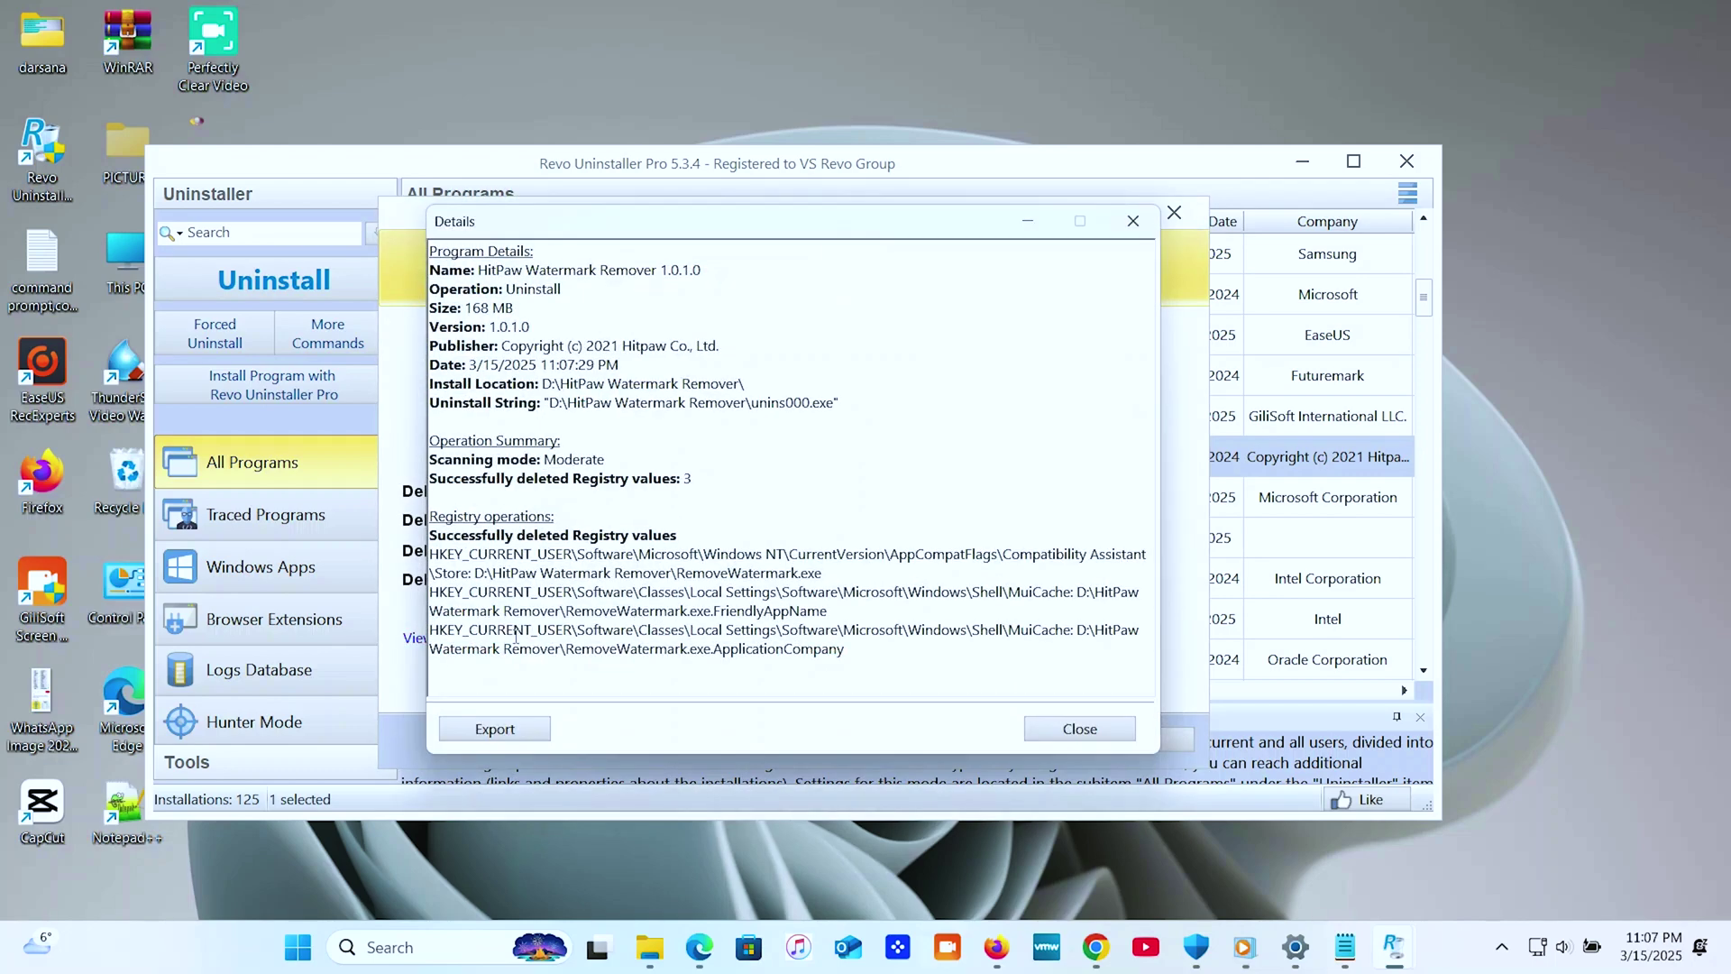
left_click(1079, 731)
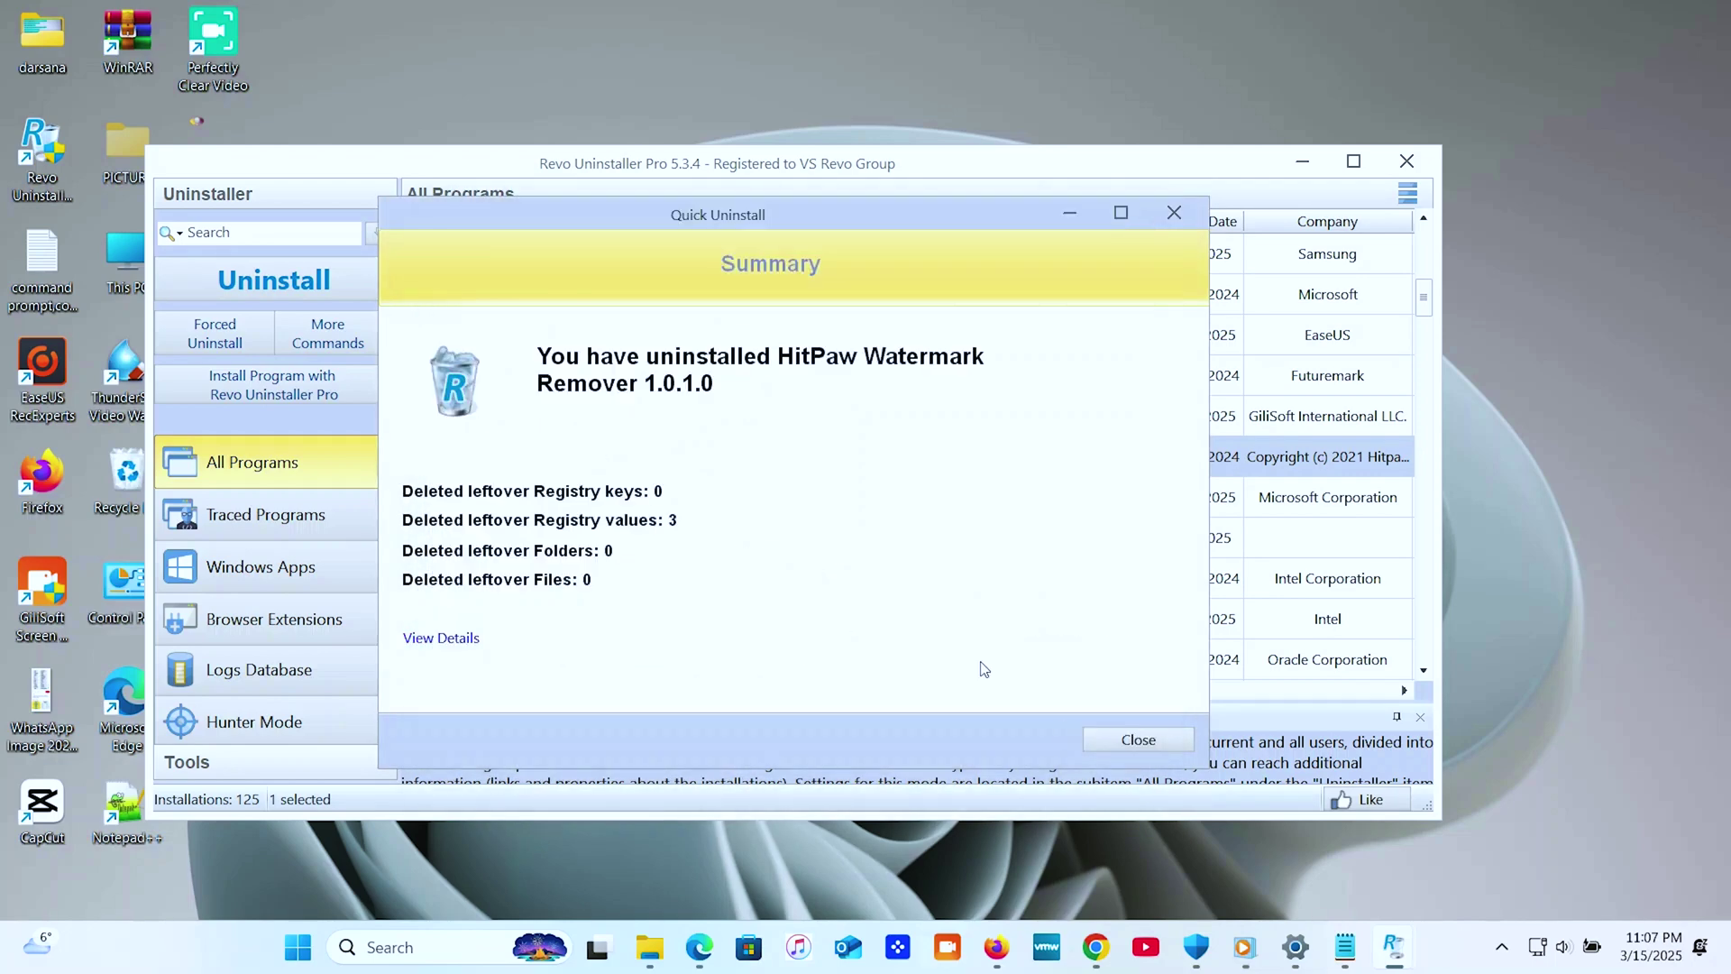
left_click(1165, 740)
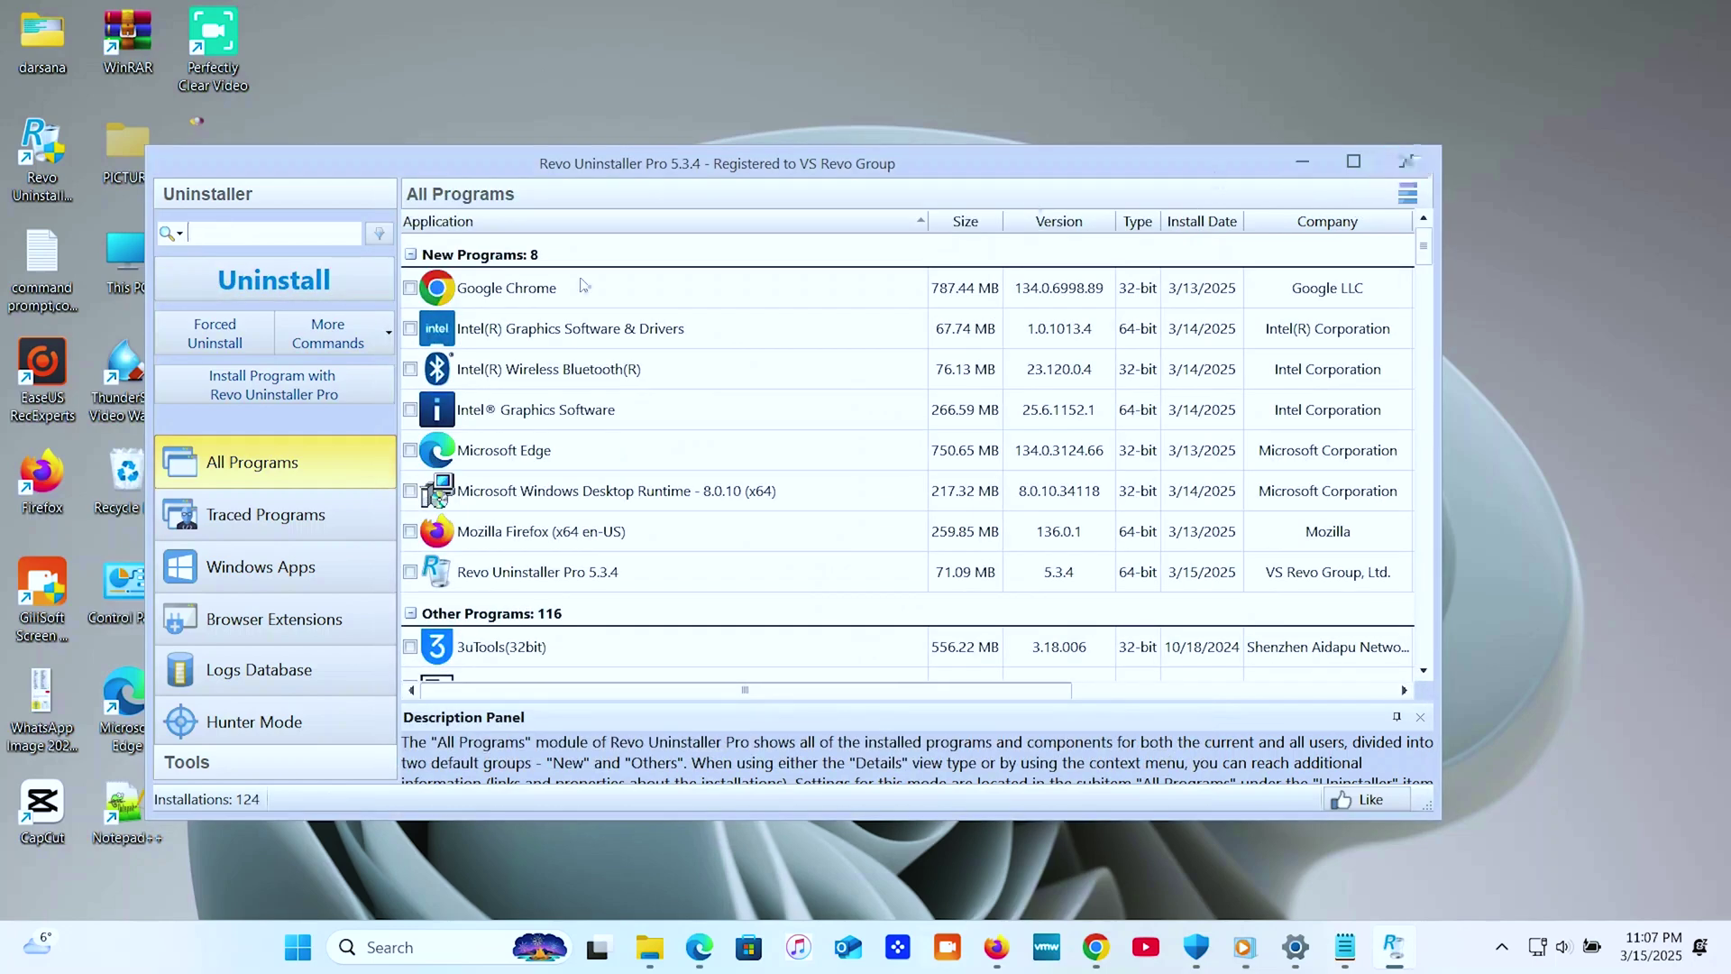
scroll(547, 519, "down", 7)
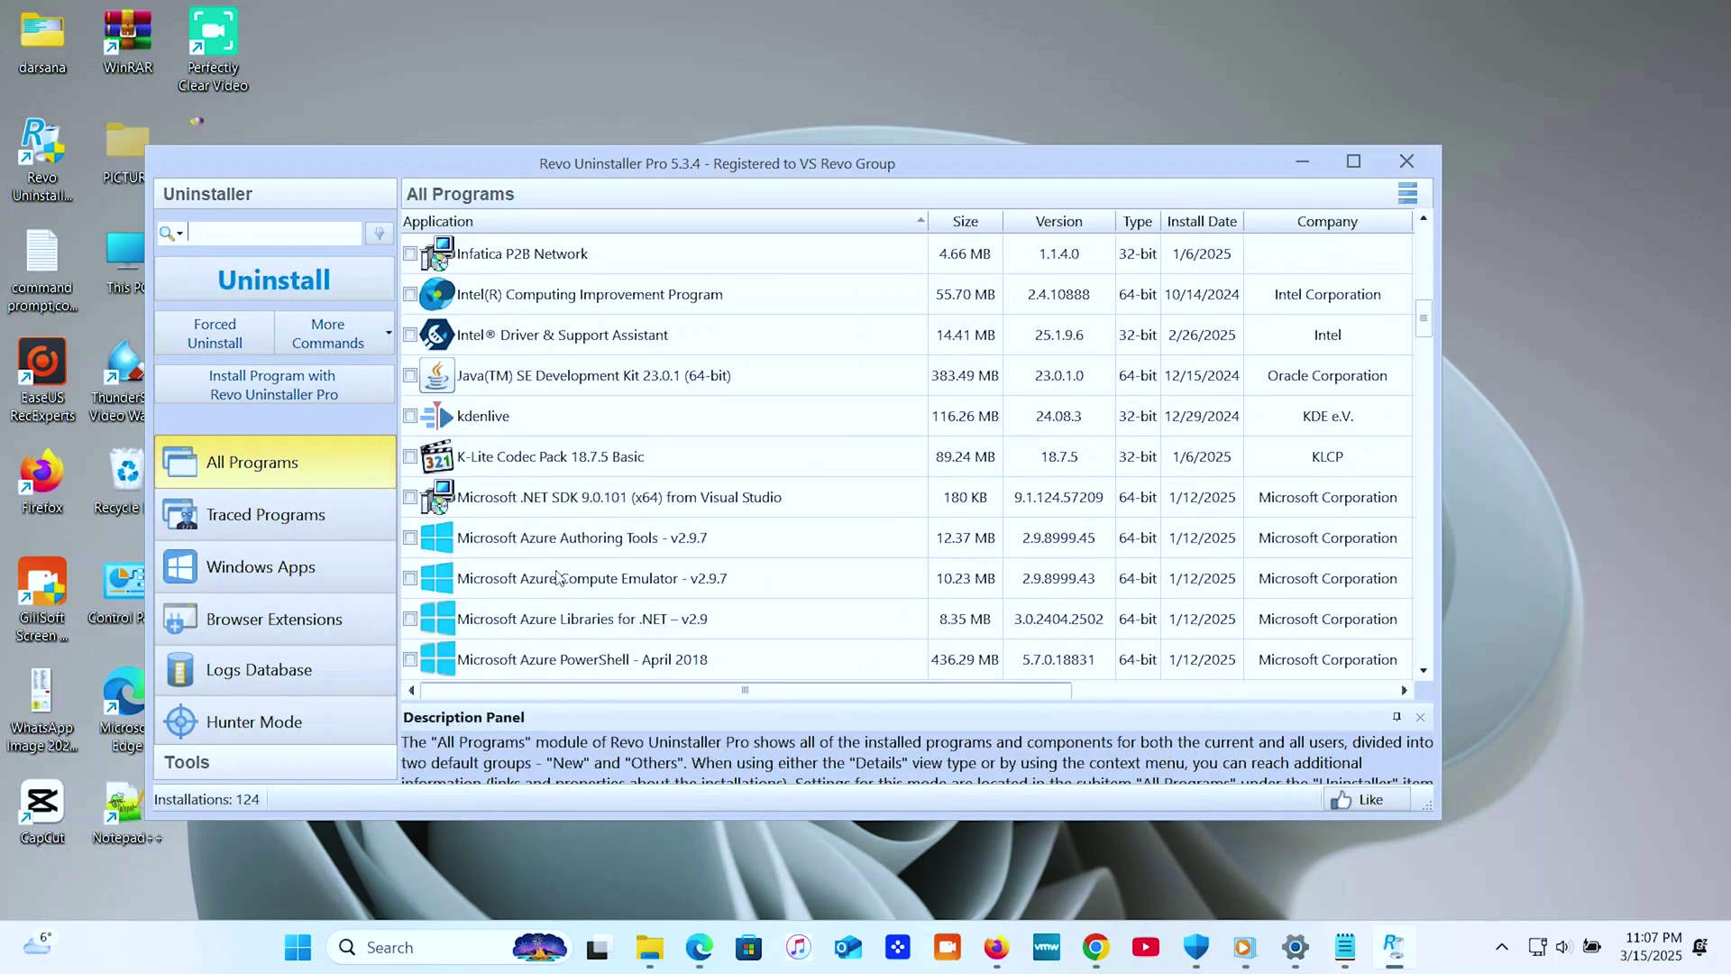
Step: Close Revo Uninstaller and launch Disk Cleanup from Windows search
left_click(1407, 160)
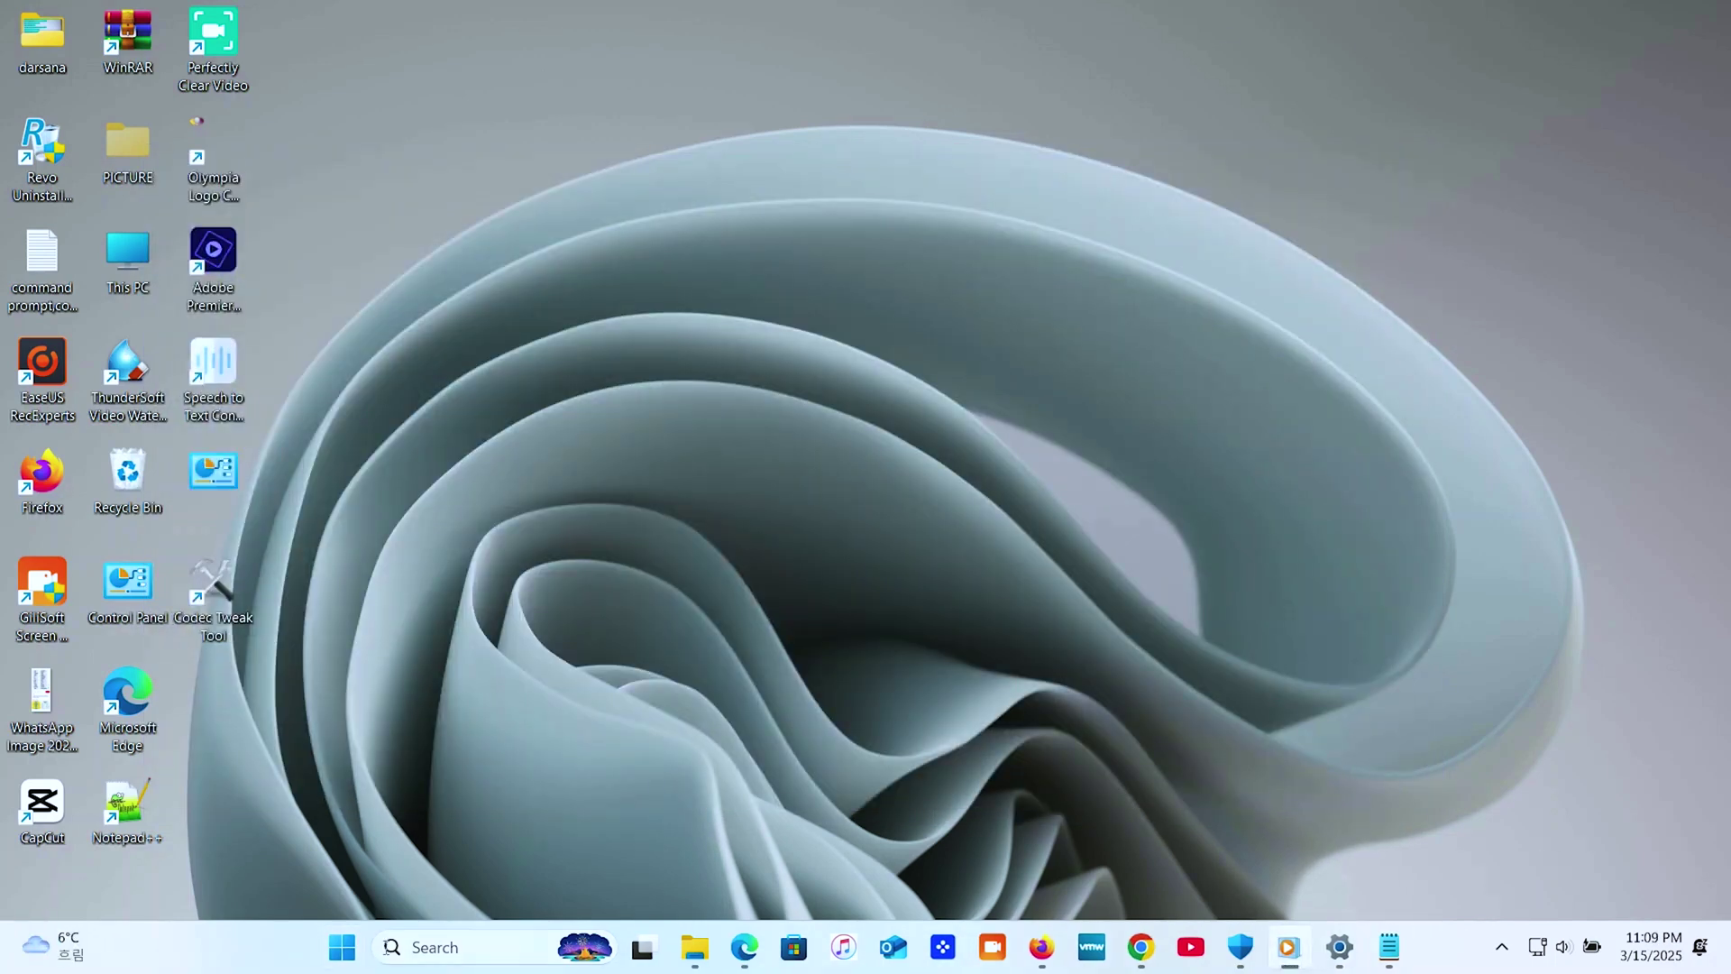
key("super+s")
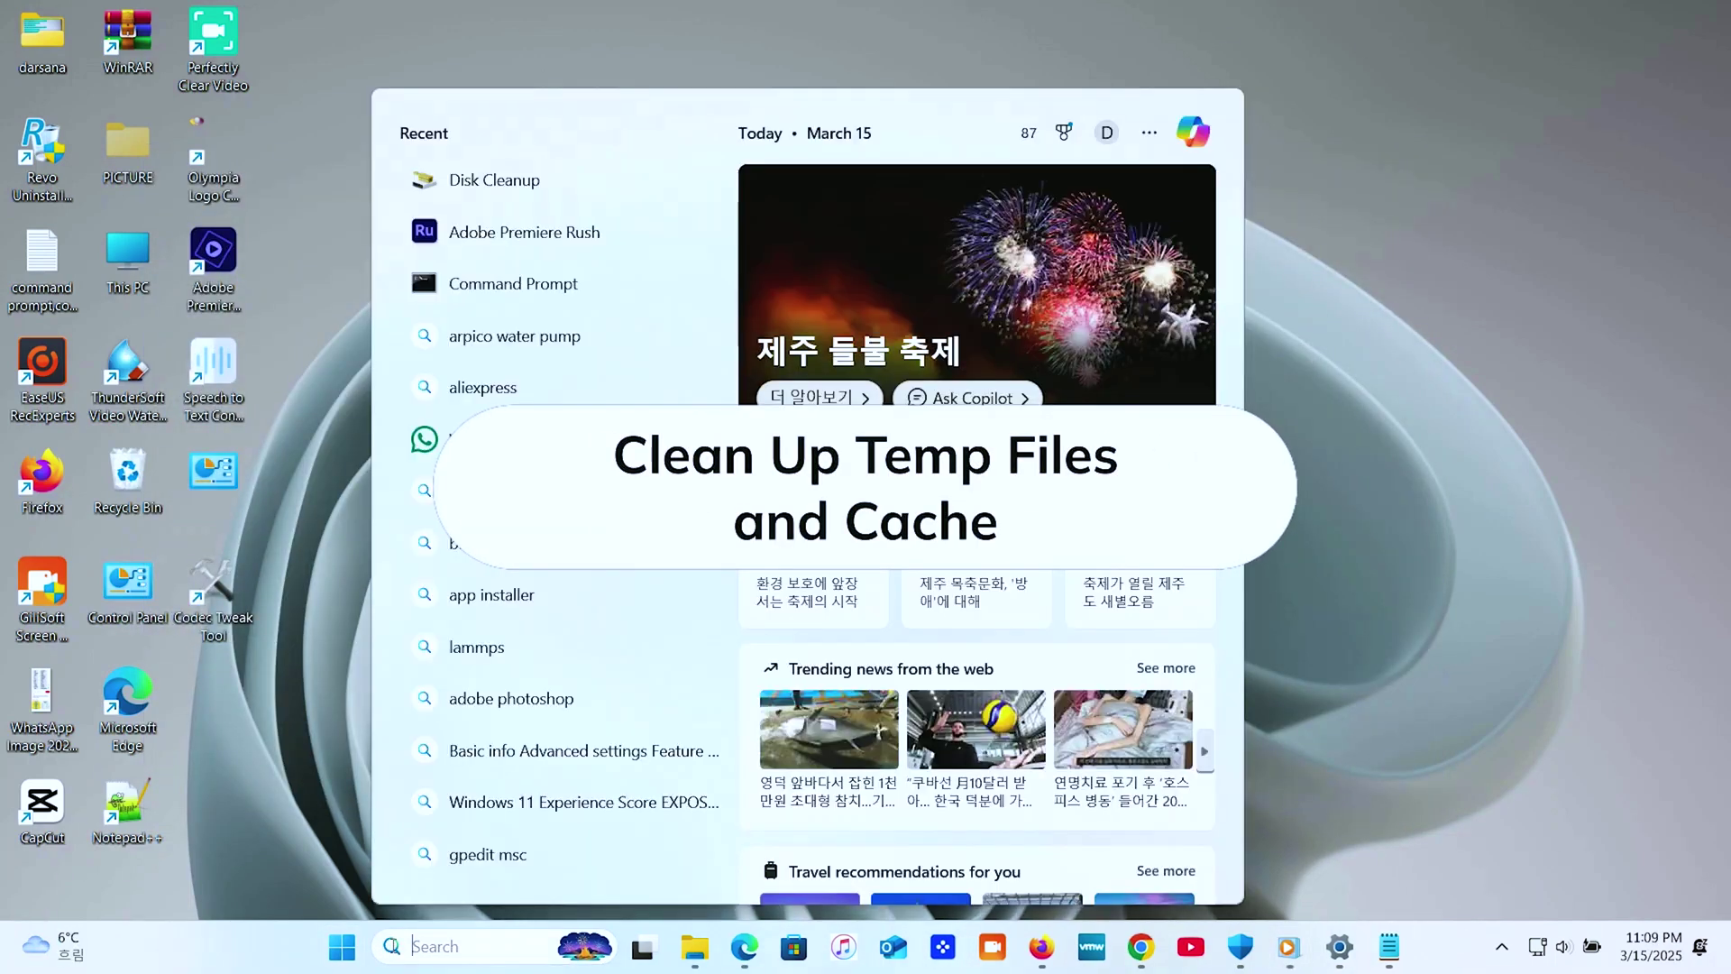
type("di")
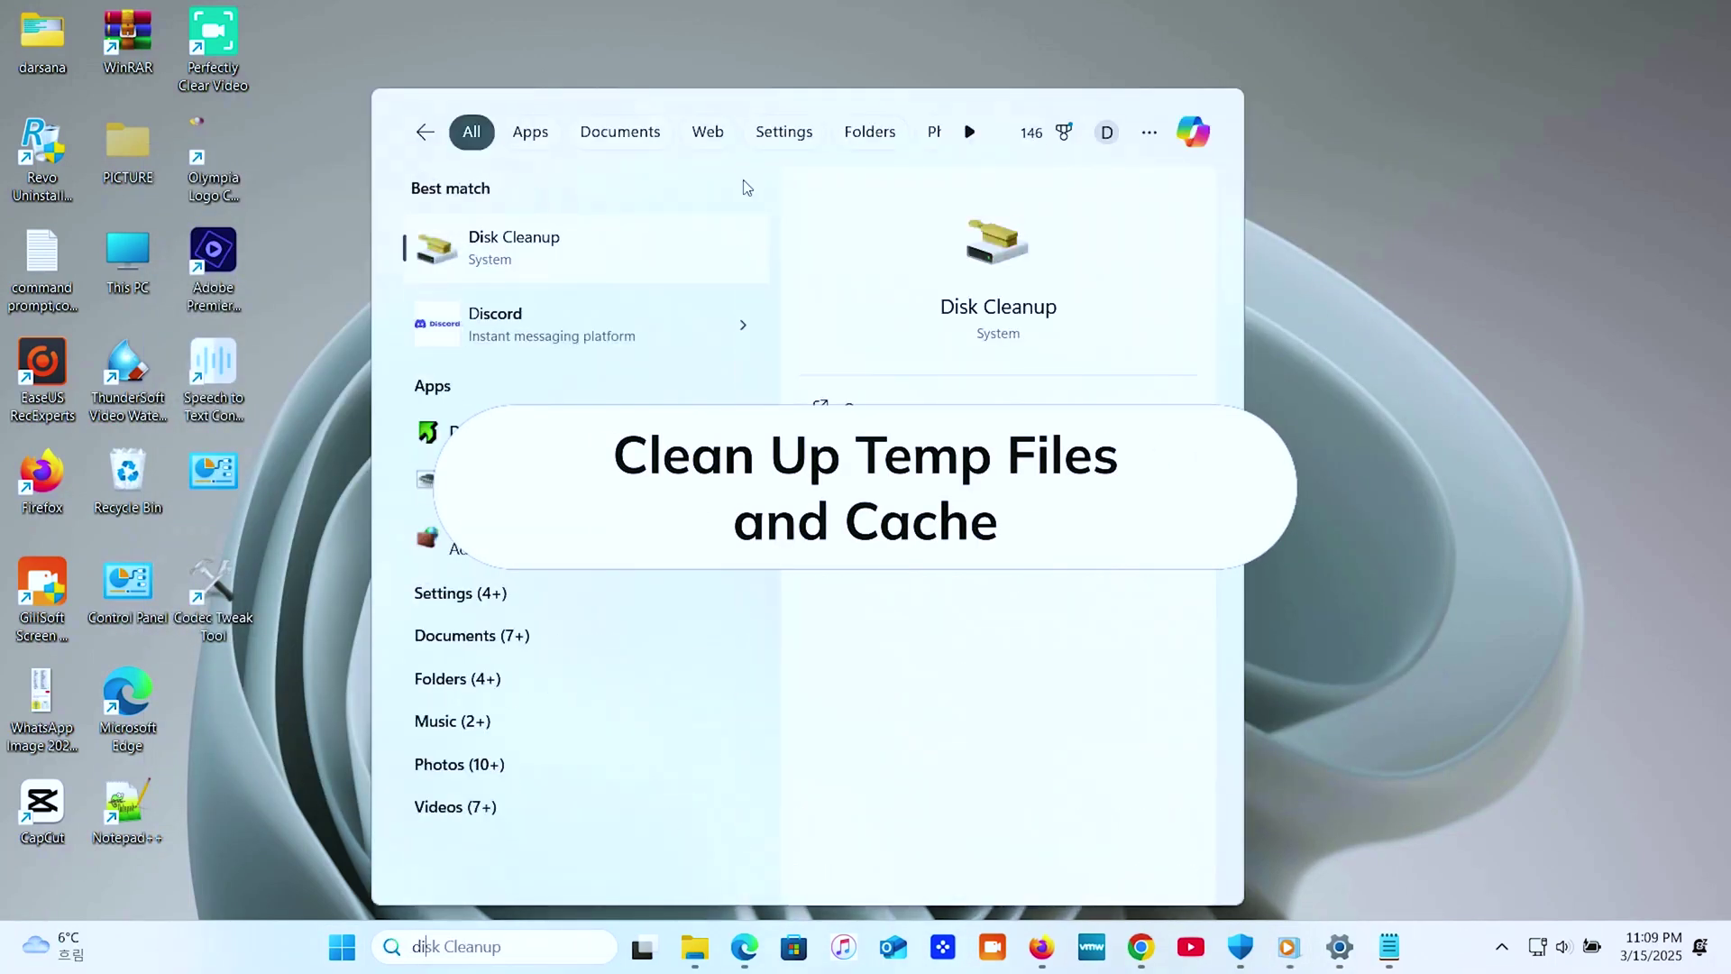
left_click(596, 250)
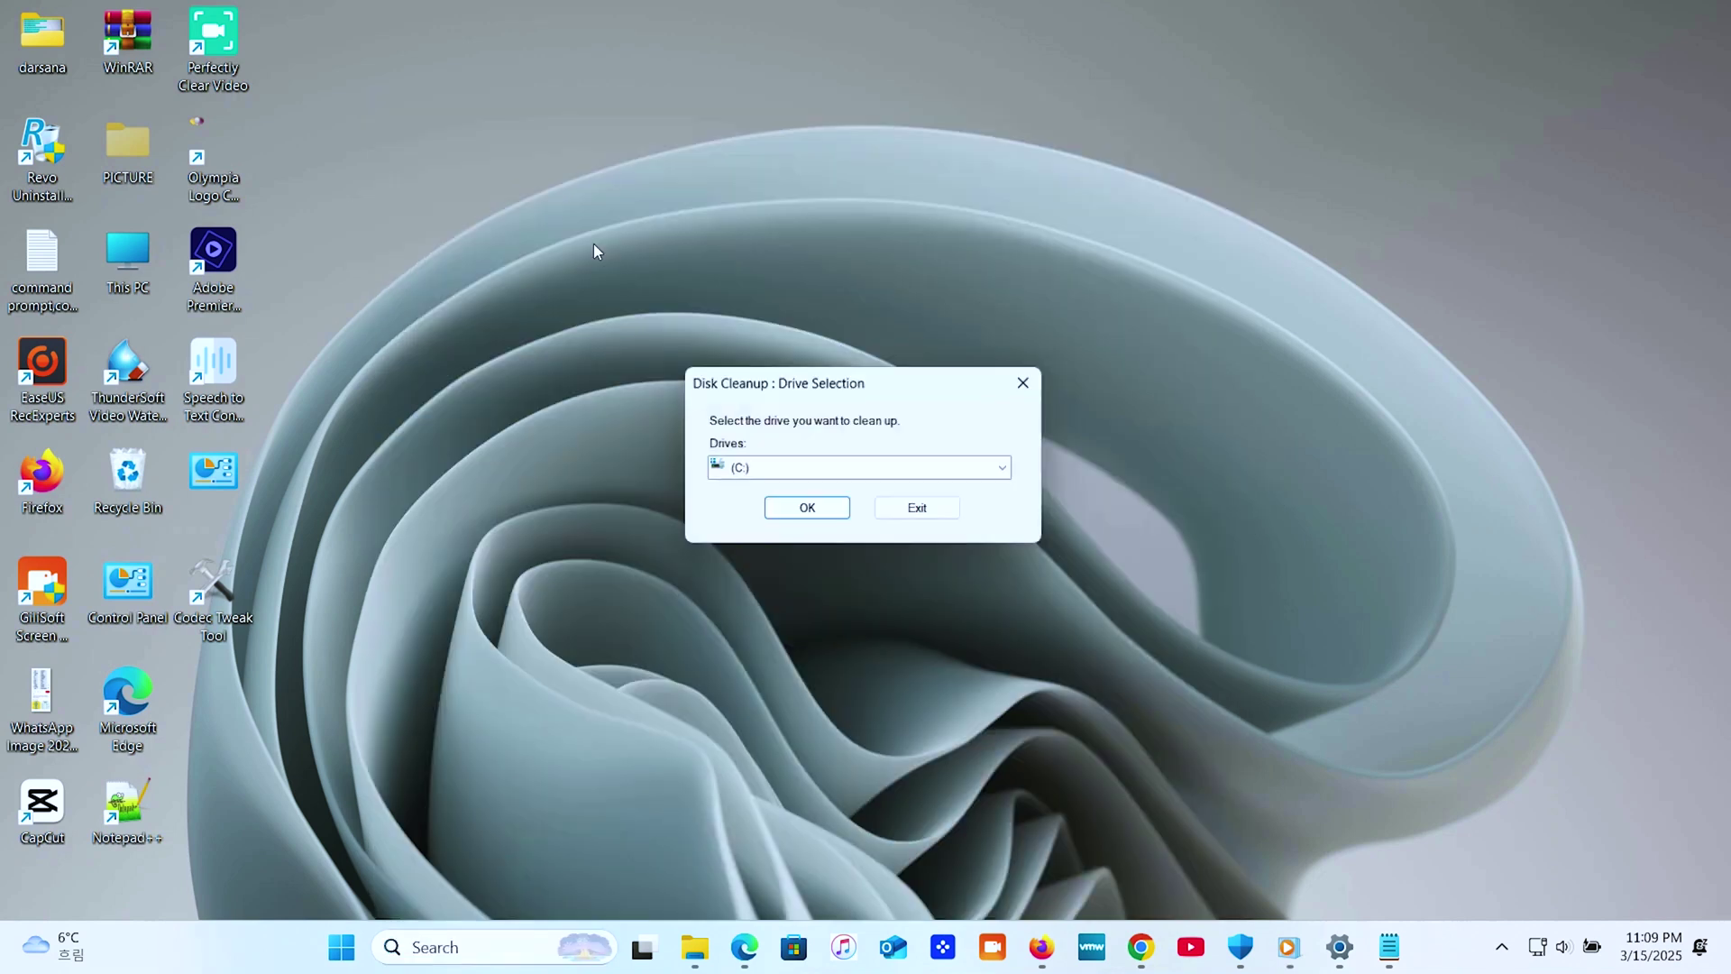
Step: Choose drive C:, review the checked file categories, and start the cleanup
left_click(805, 523)
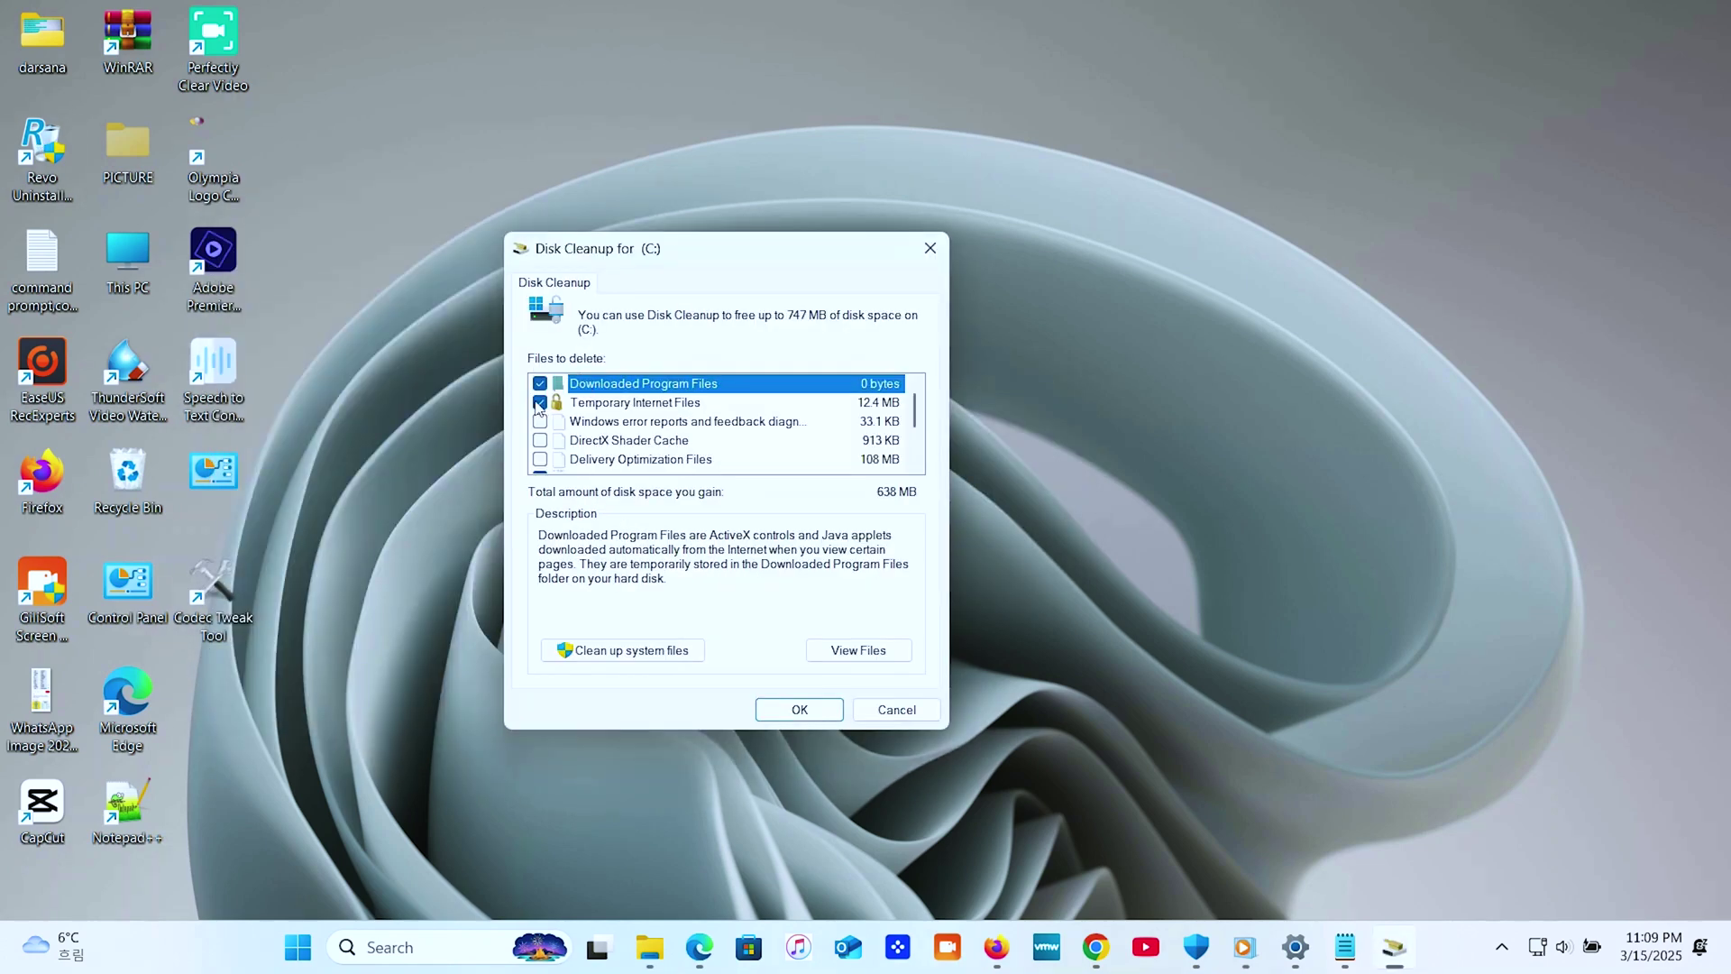
scroll(546, 429, "down", 2)
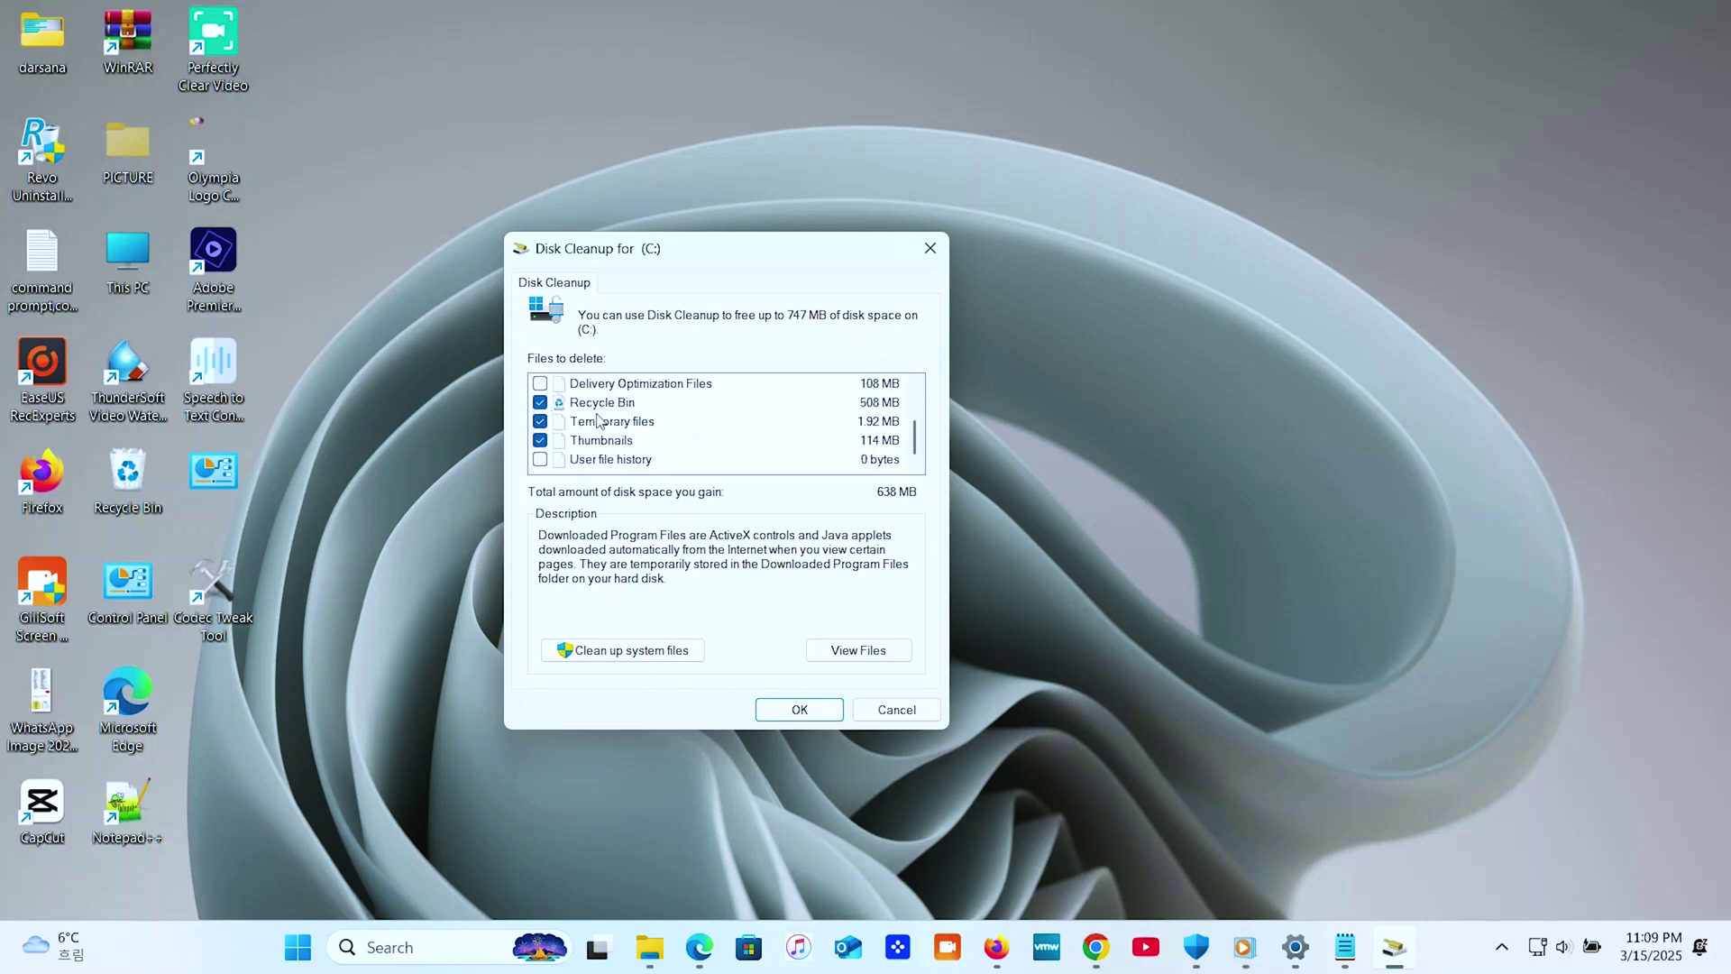
scroll(574, 459, "up", 1)
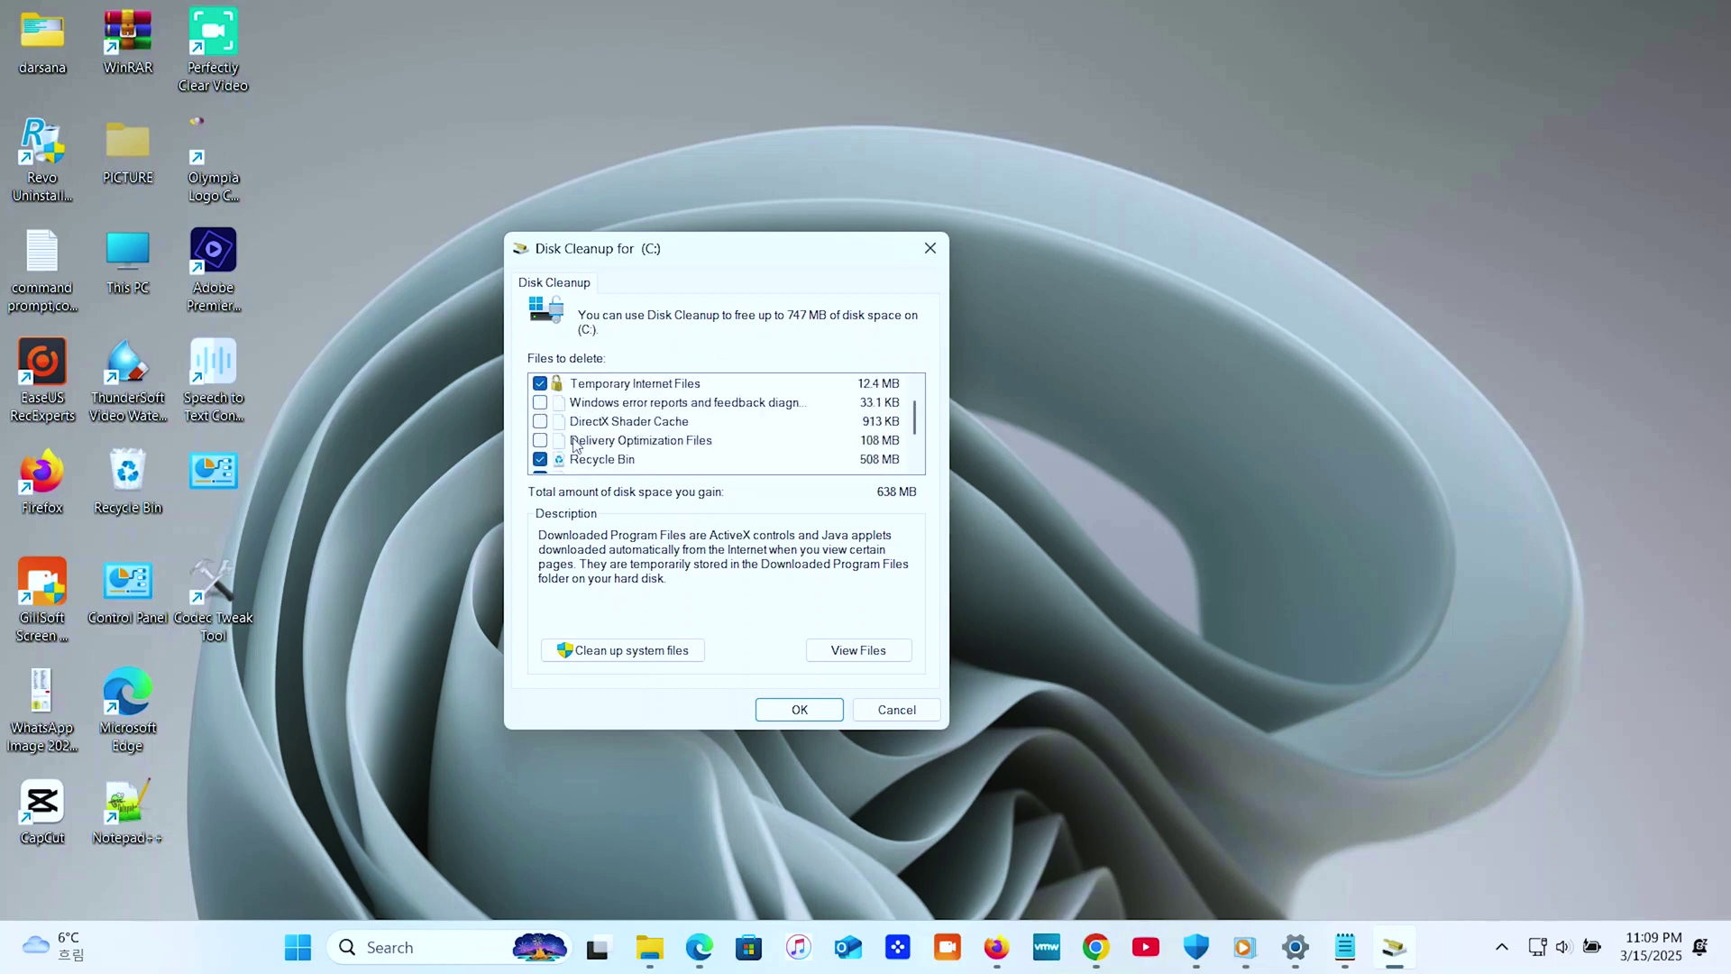
scroll(574, 448, "down", 1)
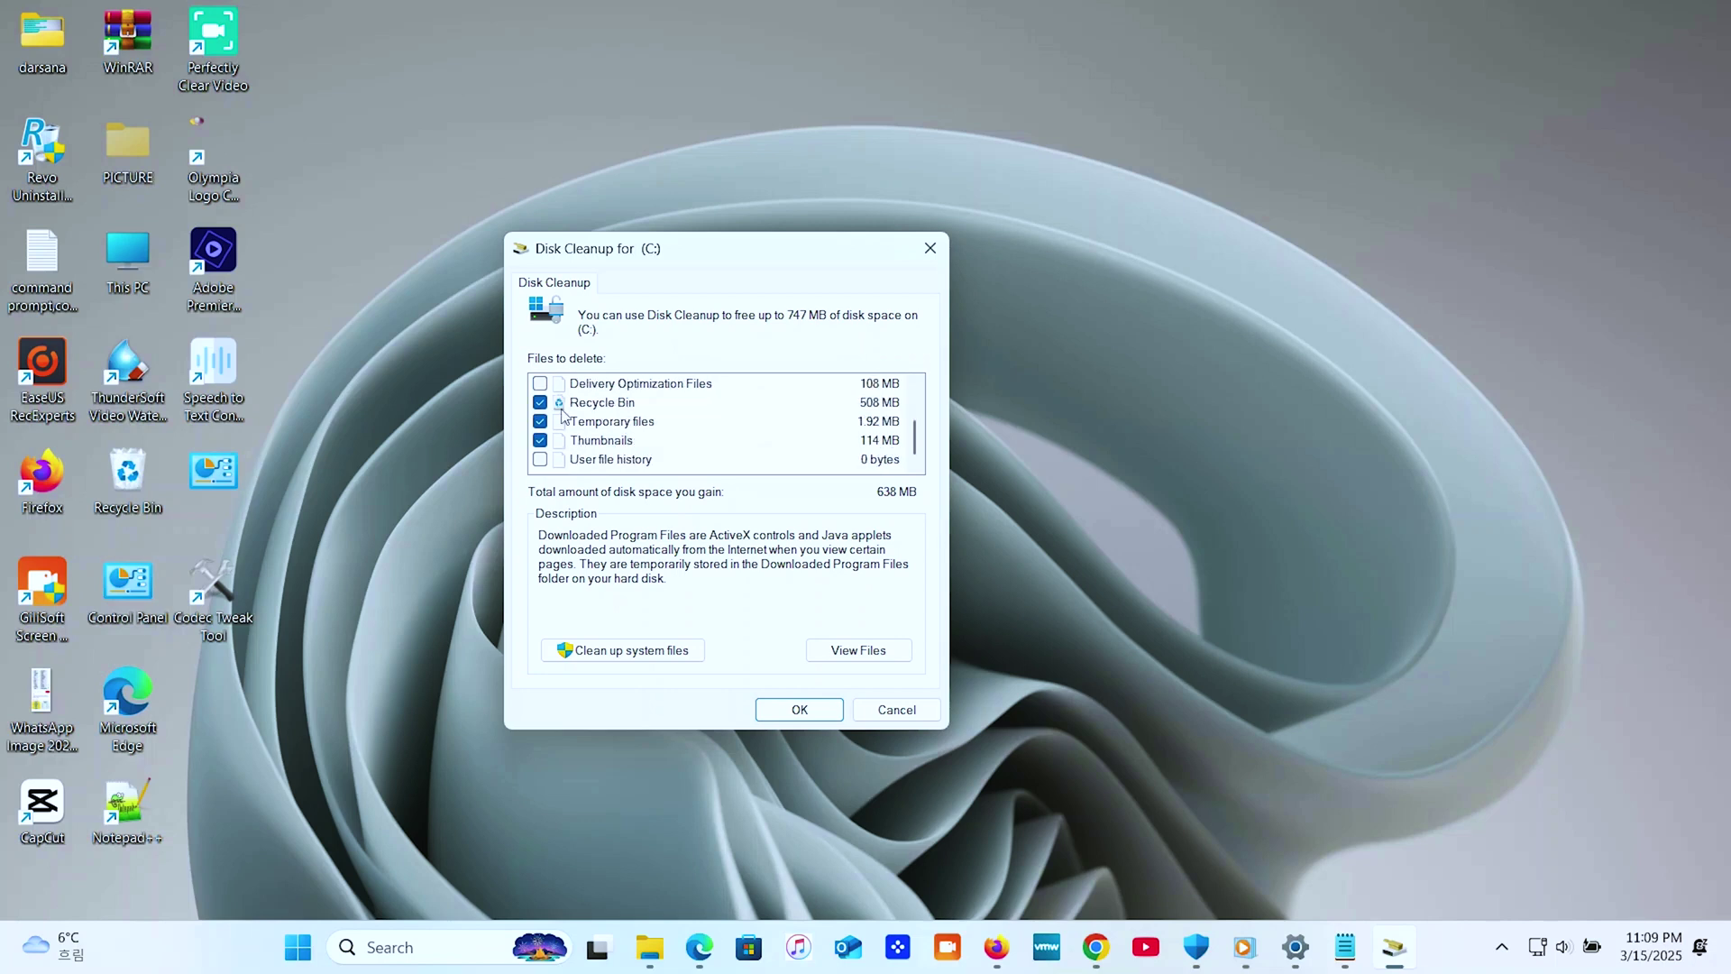
scroll(577, 410, "up", 2)
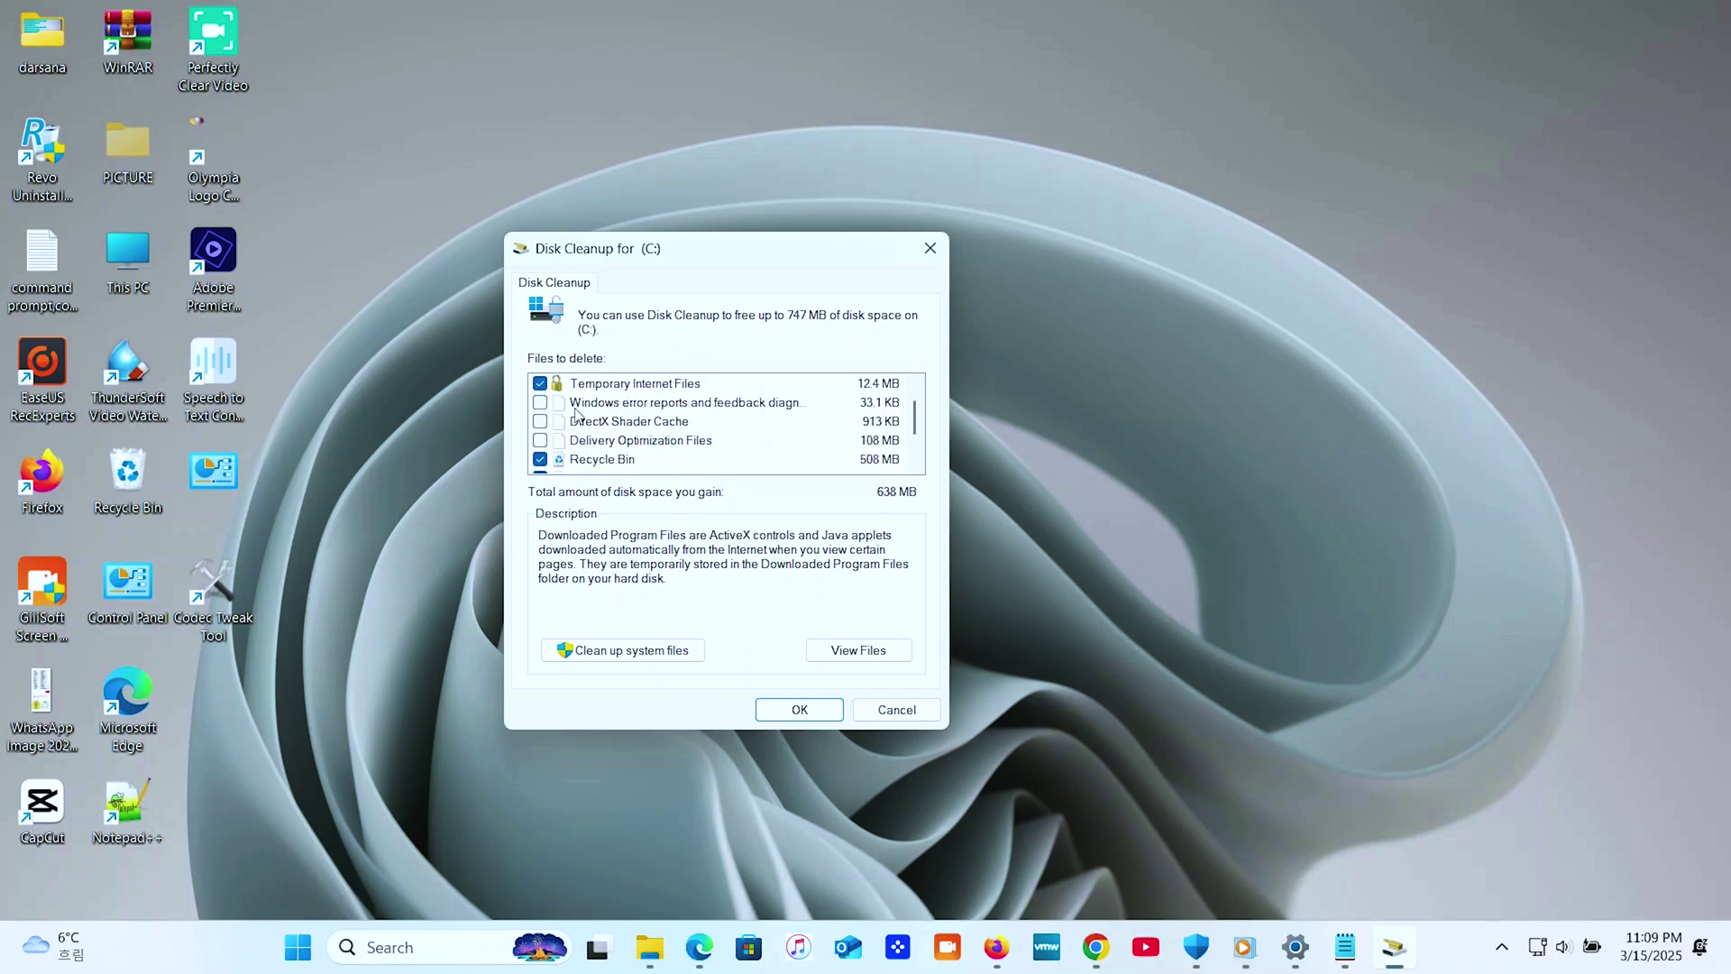
scroll(597, 465, "down", 2)
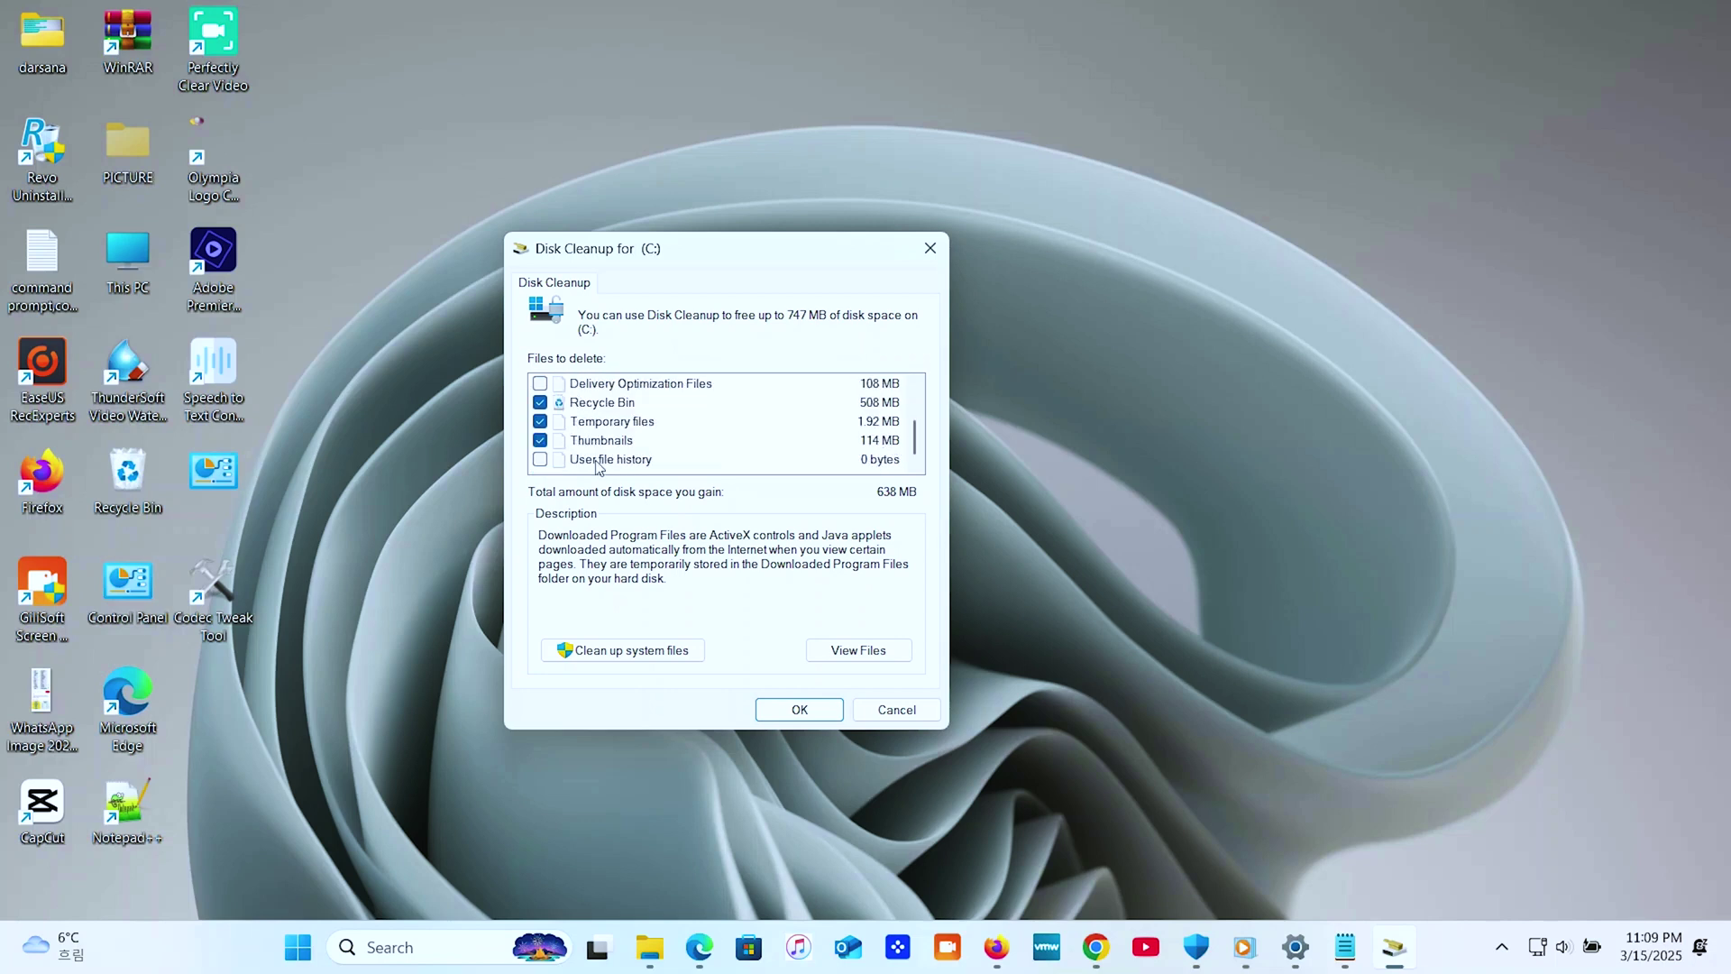
left_click(801, 711)
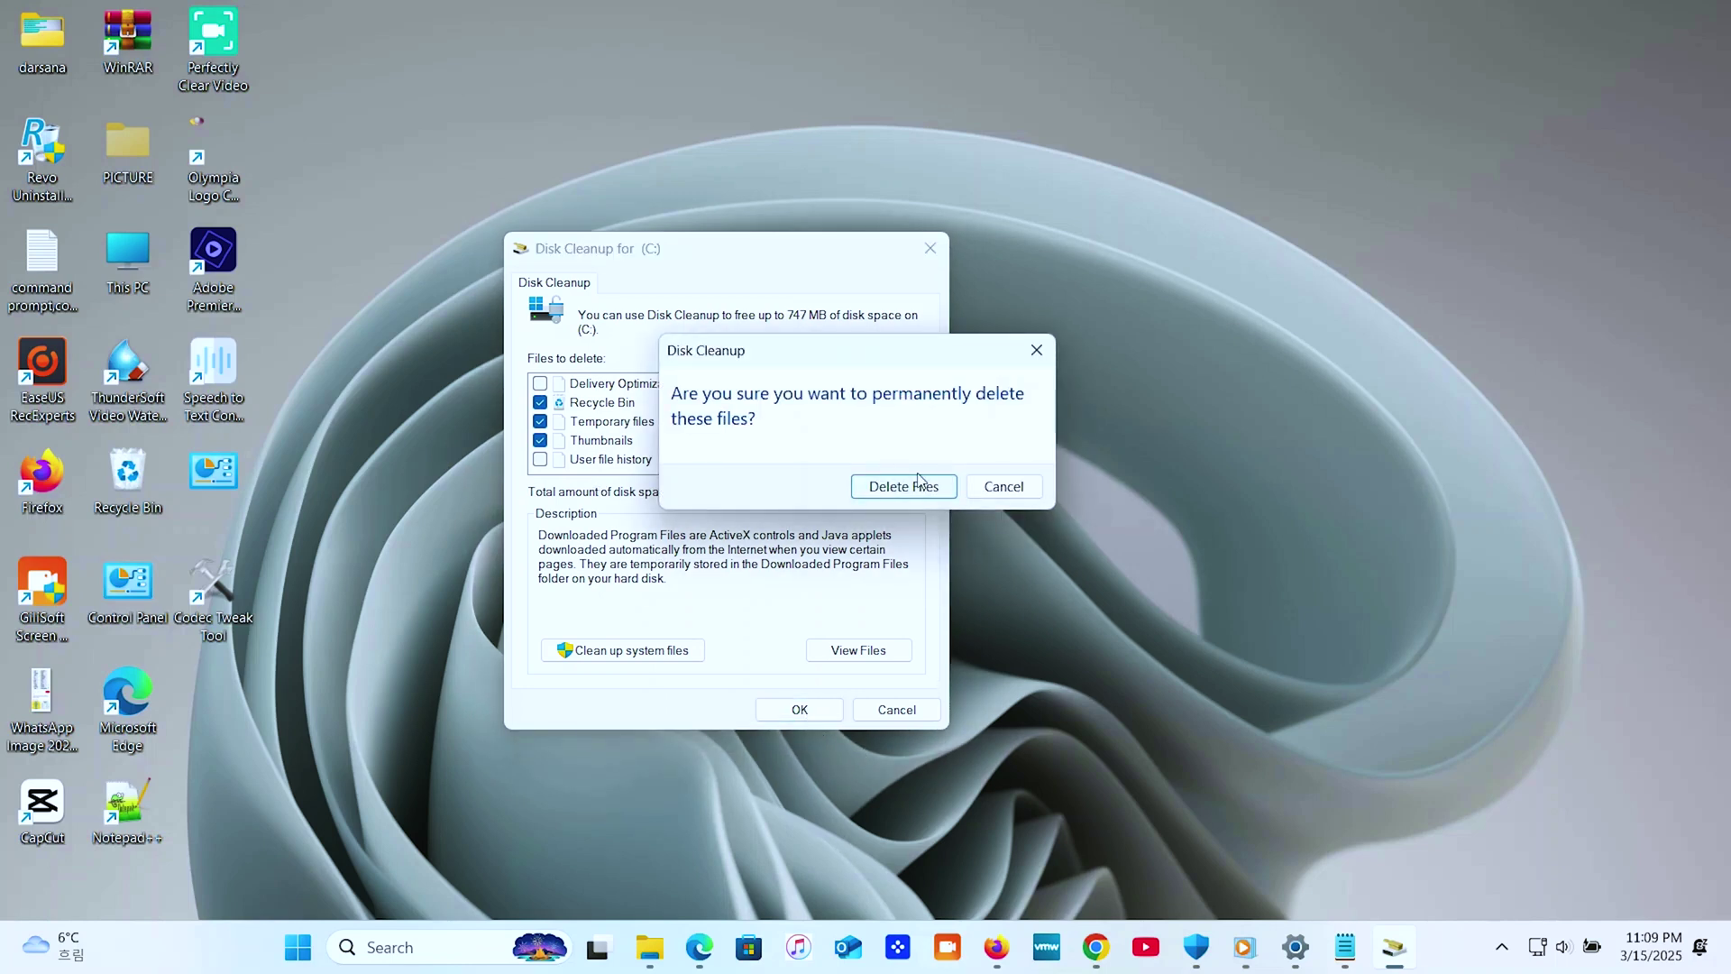
Step: Confirm the Disk Cleanup deletion and open the %temp% folder
left_click(919, 482)
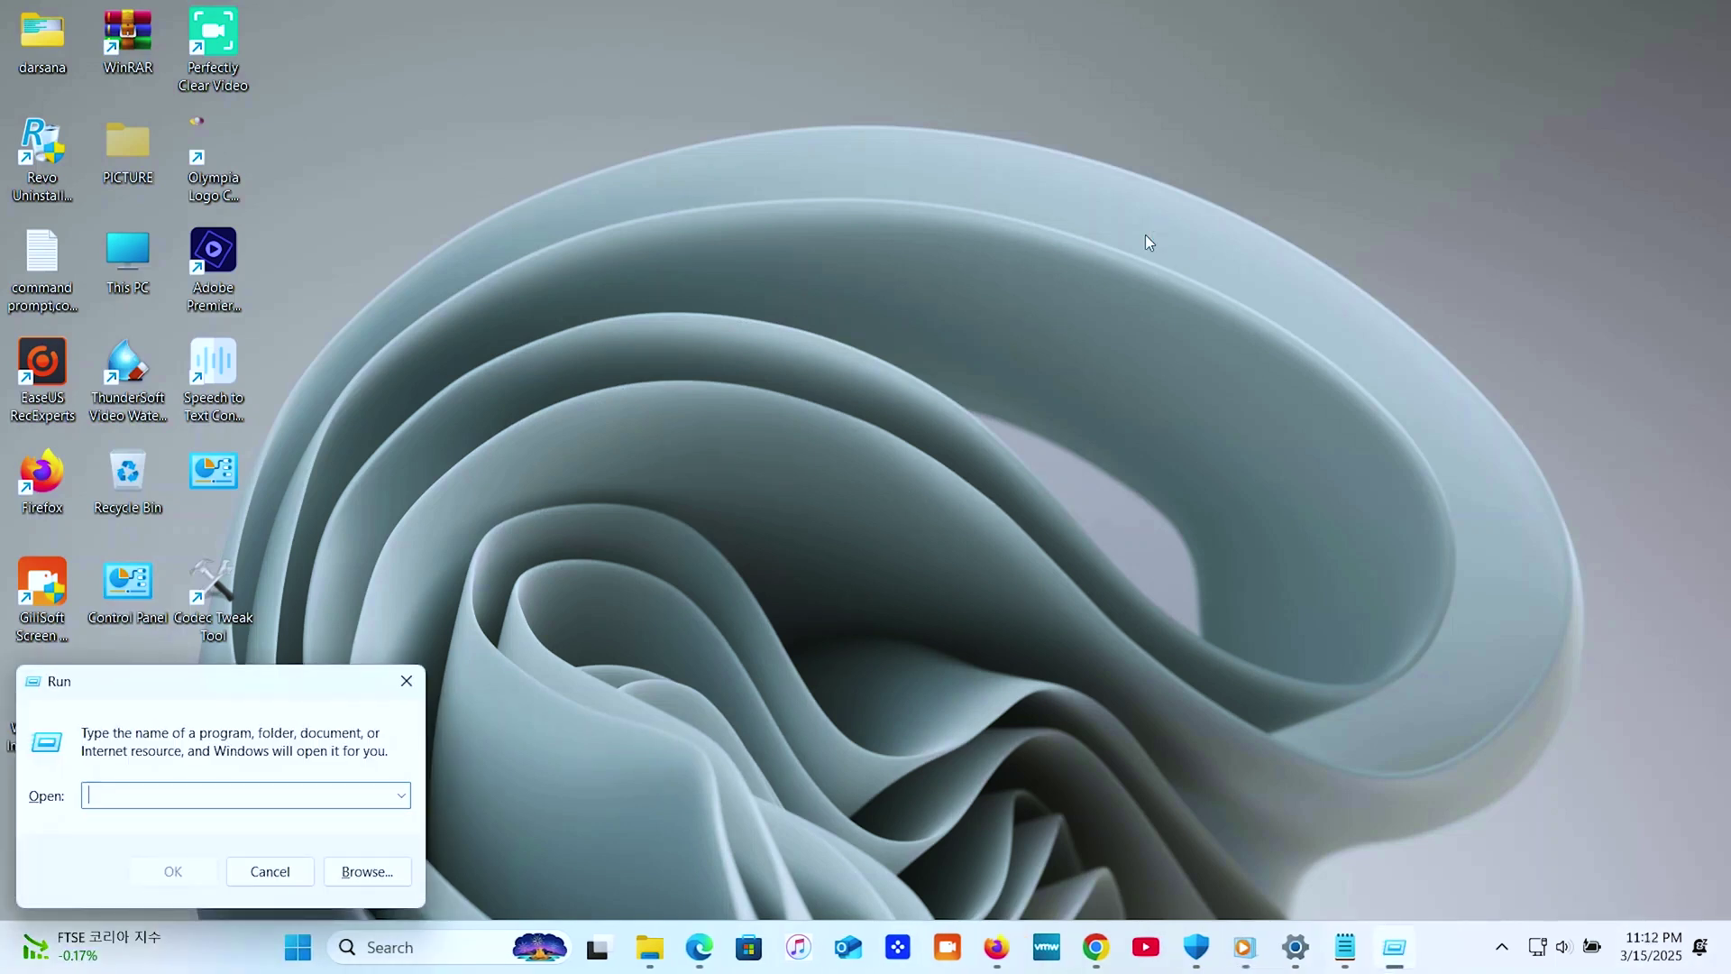
type("%temp%")
key("Return")
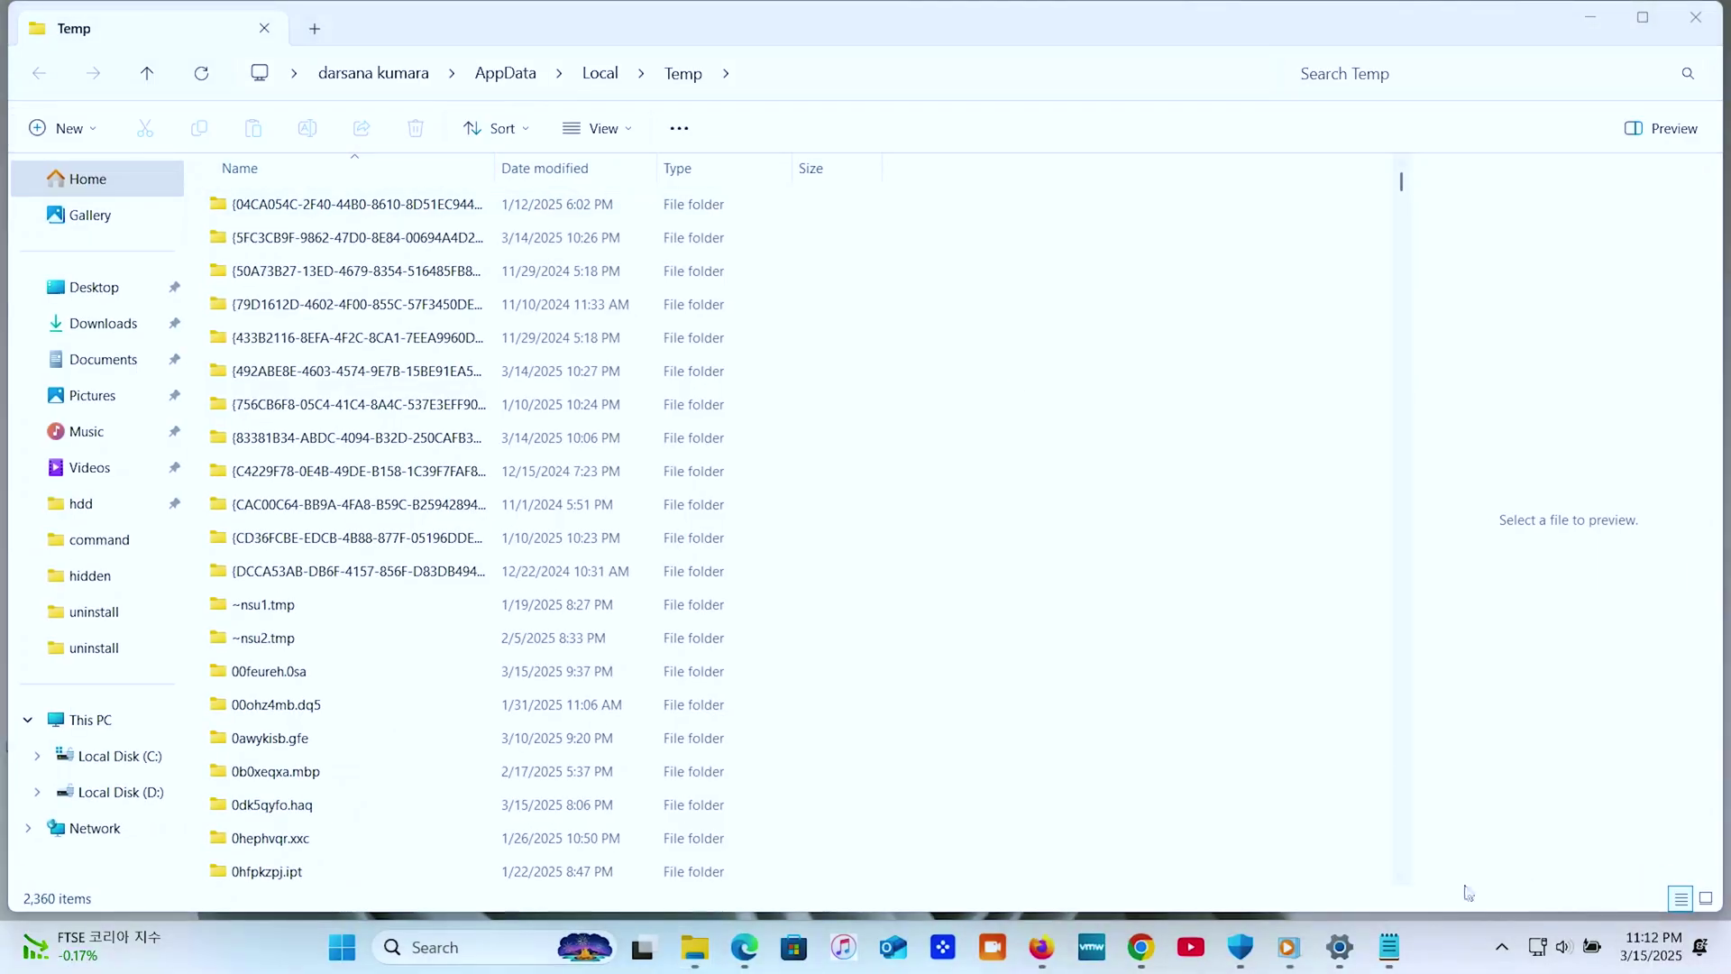
Step: Show the Temp folder as medium icons and select all its items
key("Down")
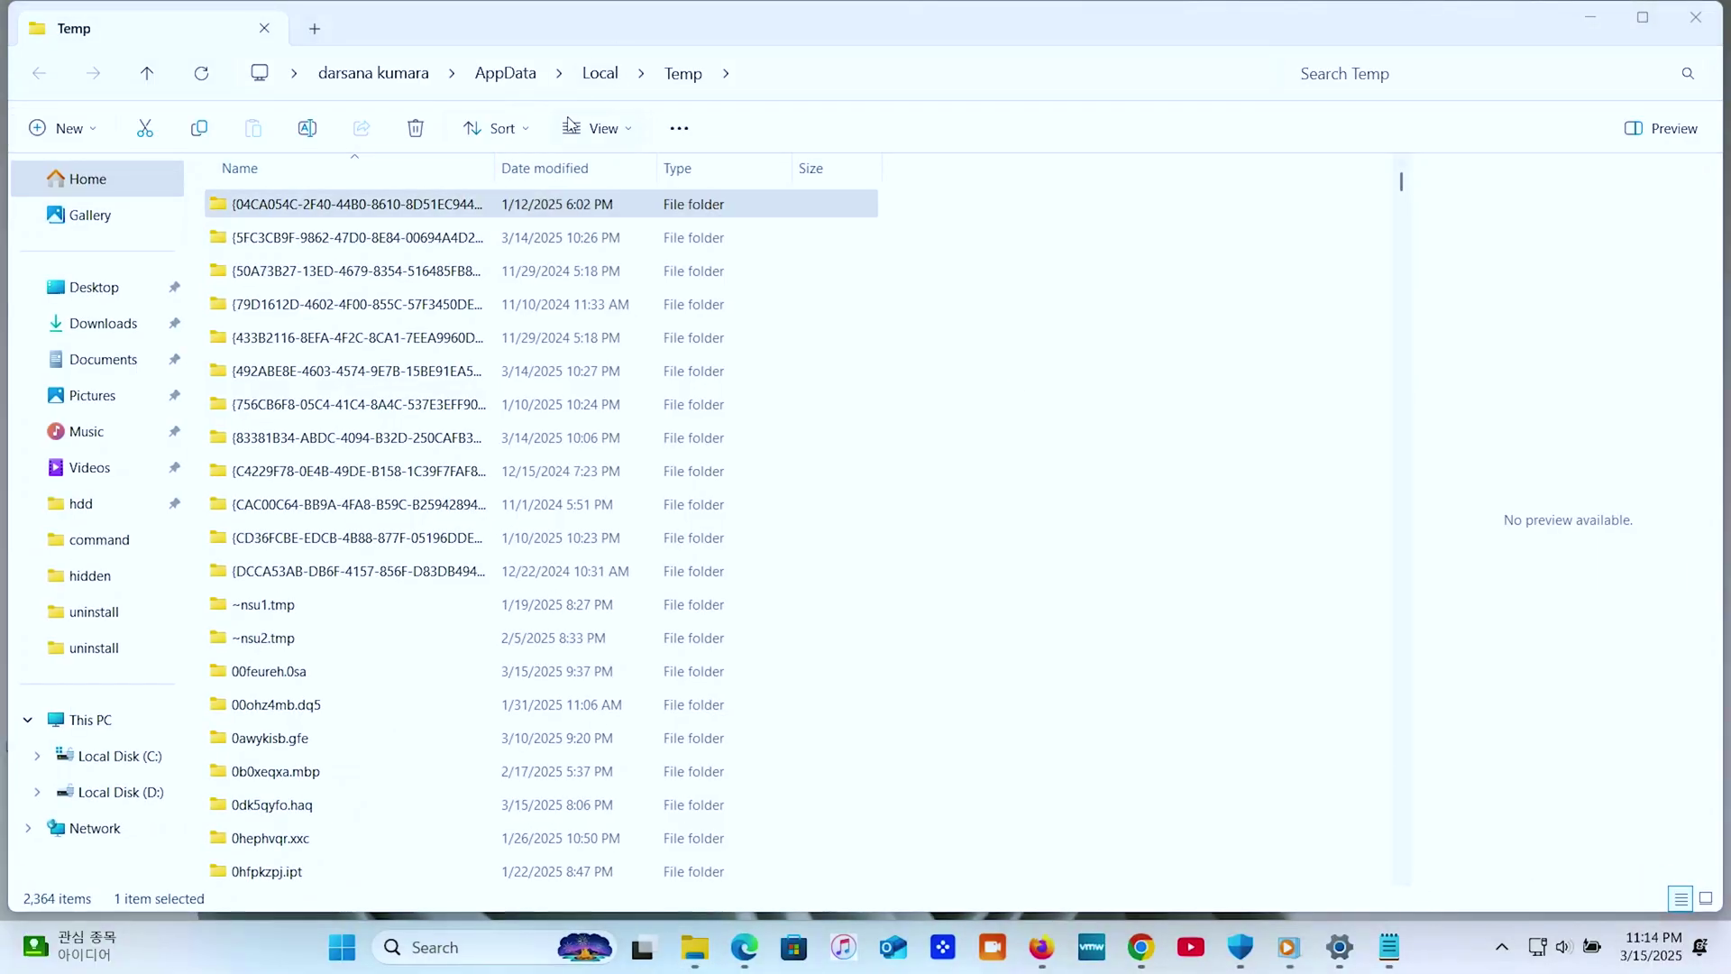
left_click(602, 128)
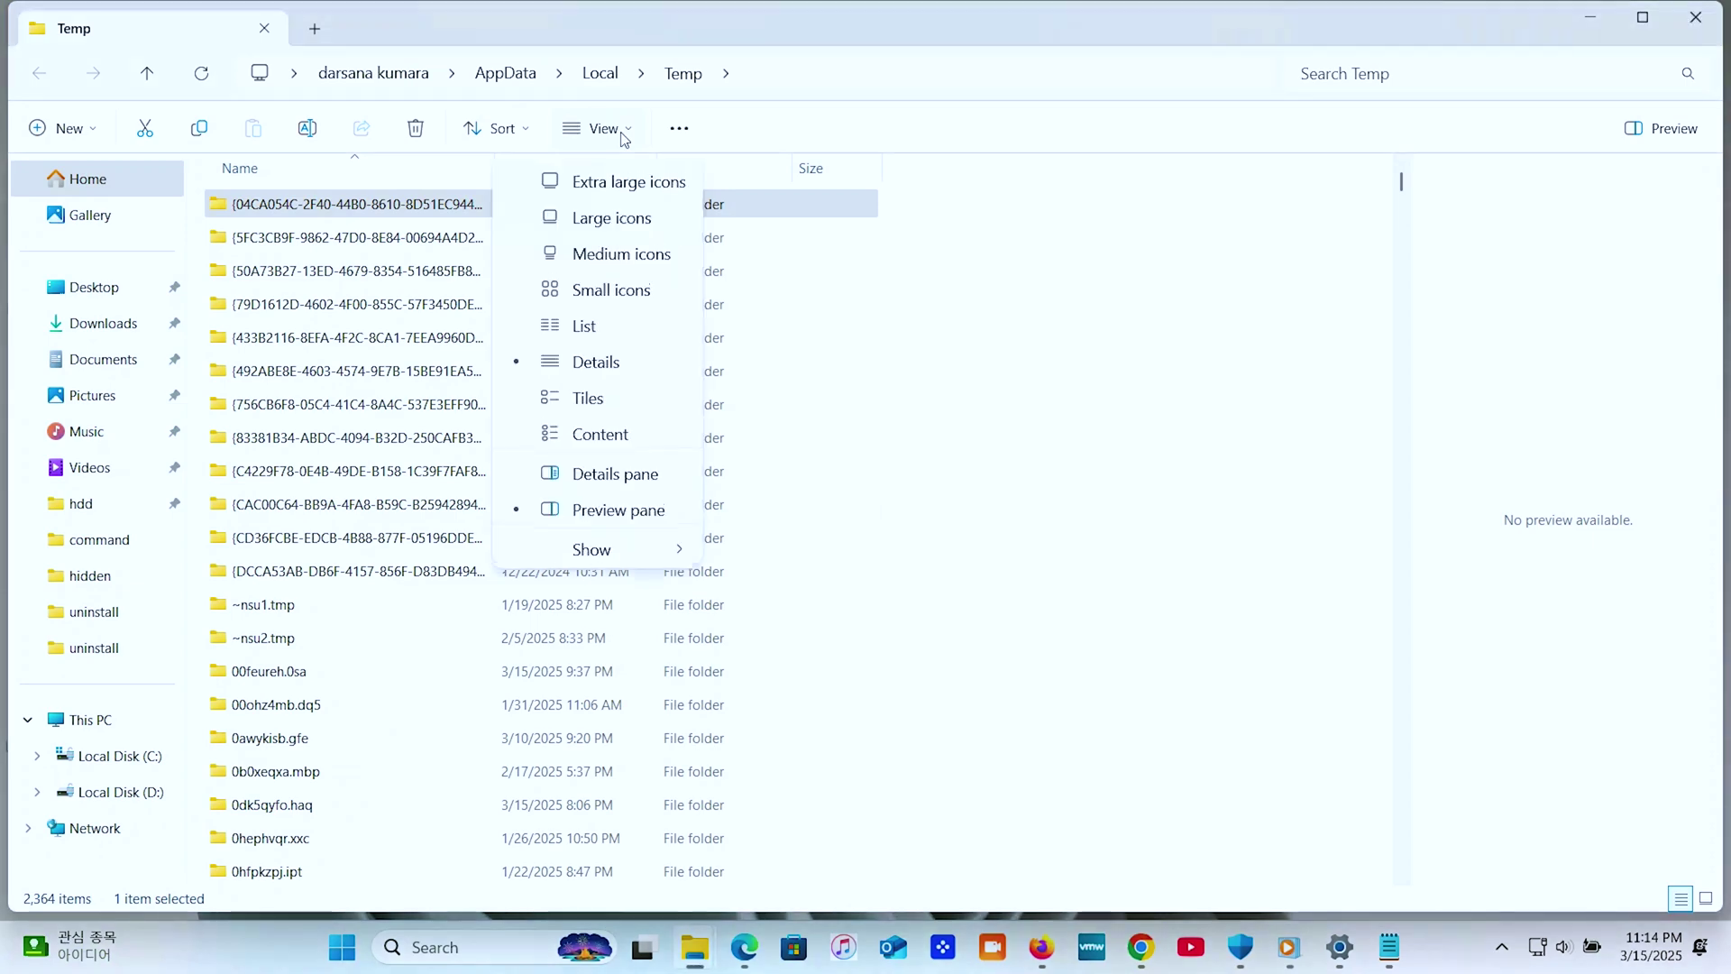
left_click(585, 261)
left_click_drag(199, 160, 1336, 902)
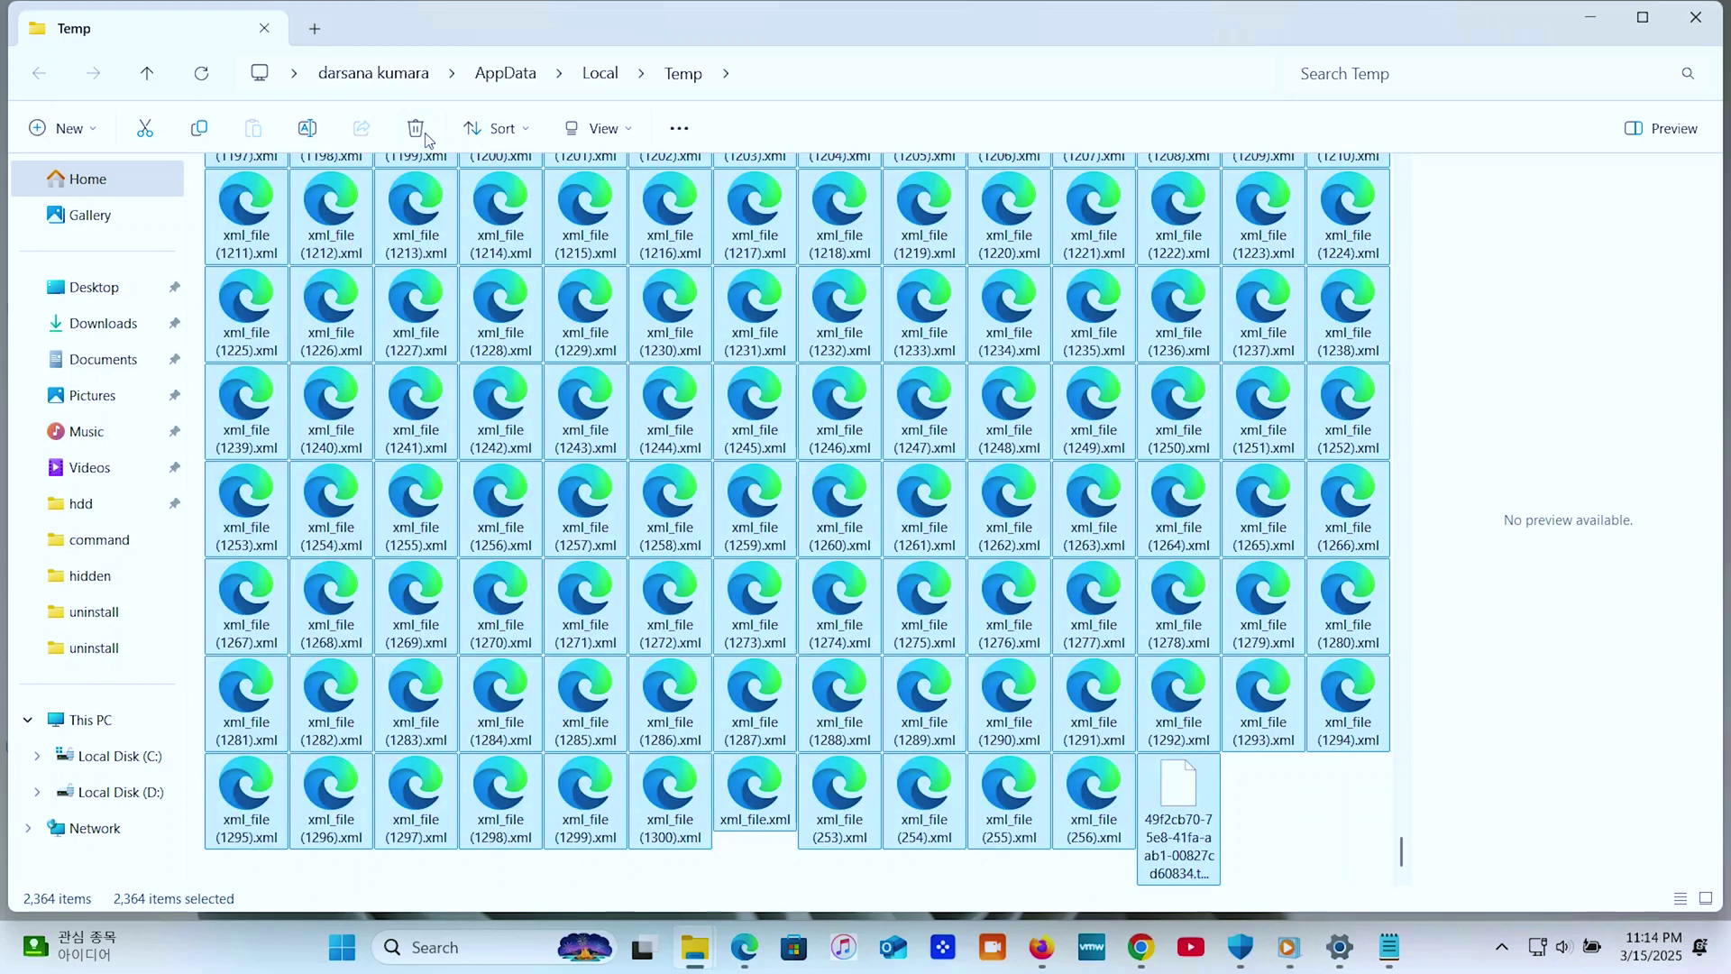
Step: Delete the selected temp files, skipping all in-use items, and close File Explorer
left_click(420, 135)
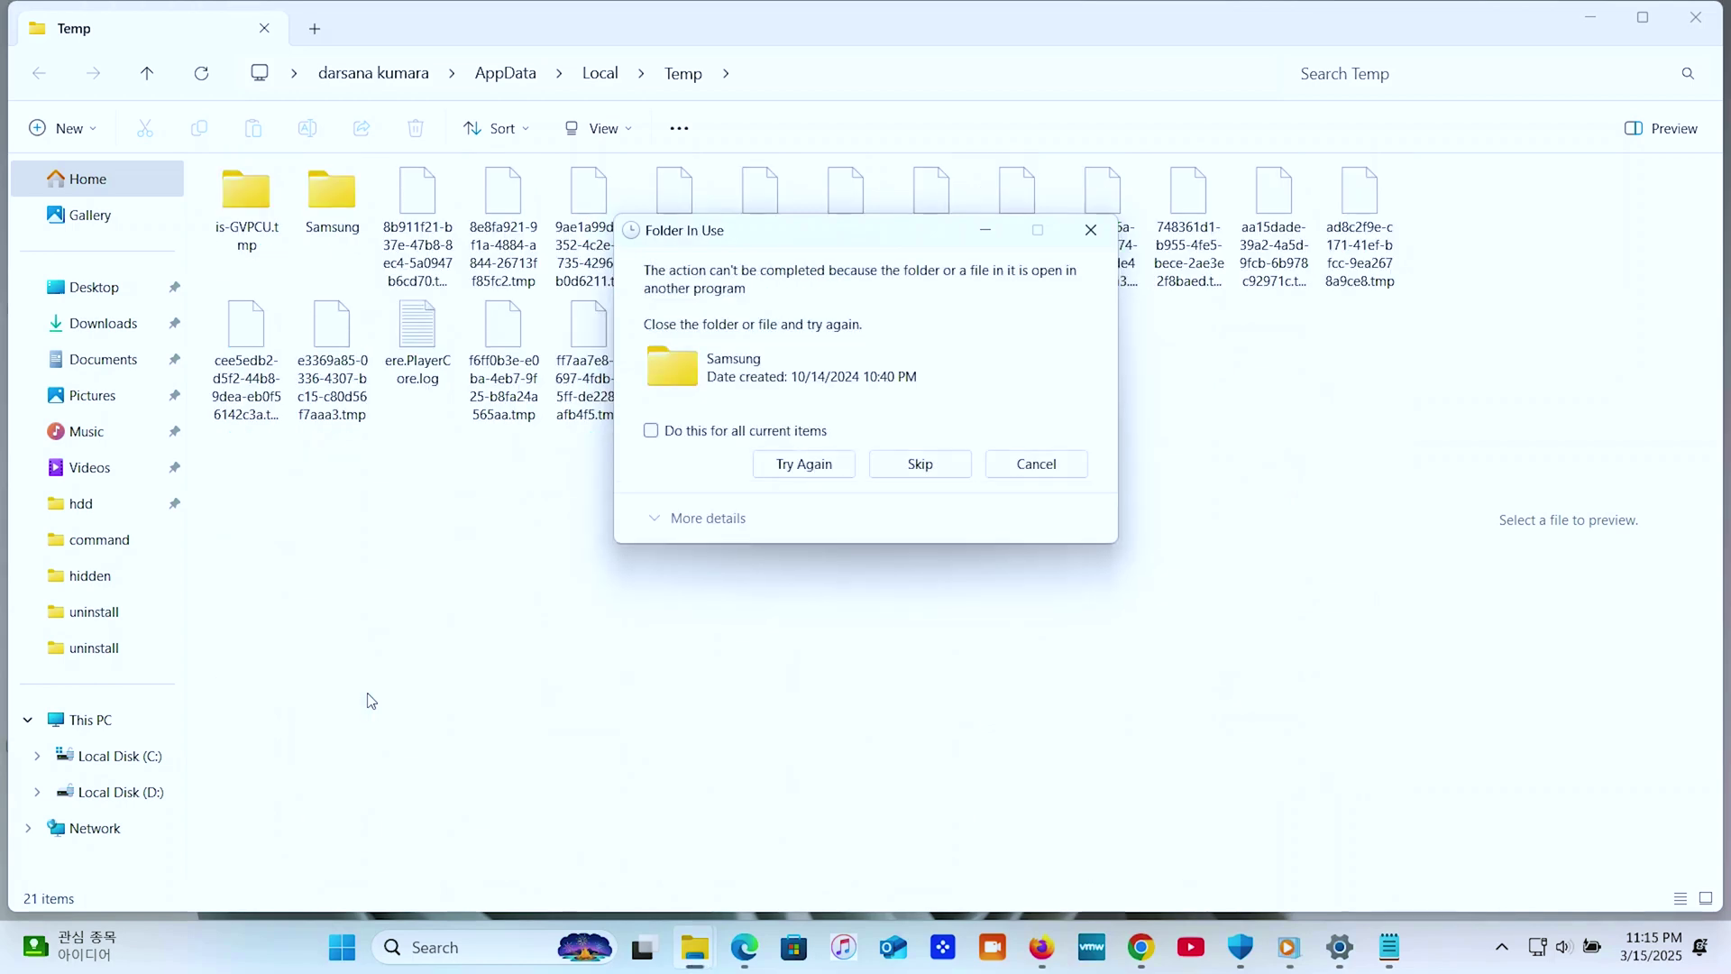
left_click(668, 433)
left_click(805, 466)
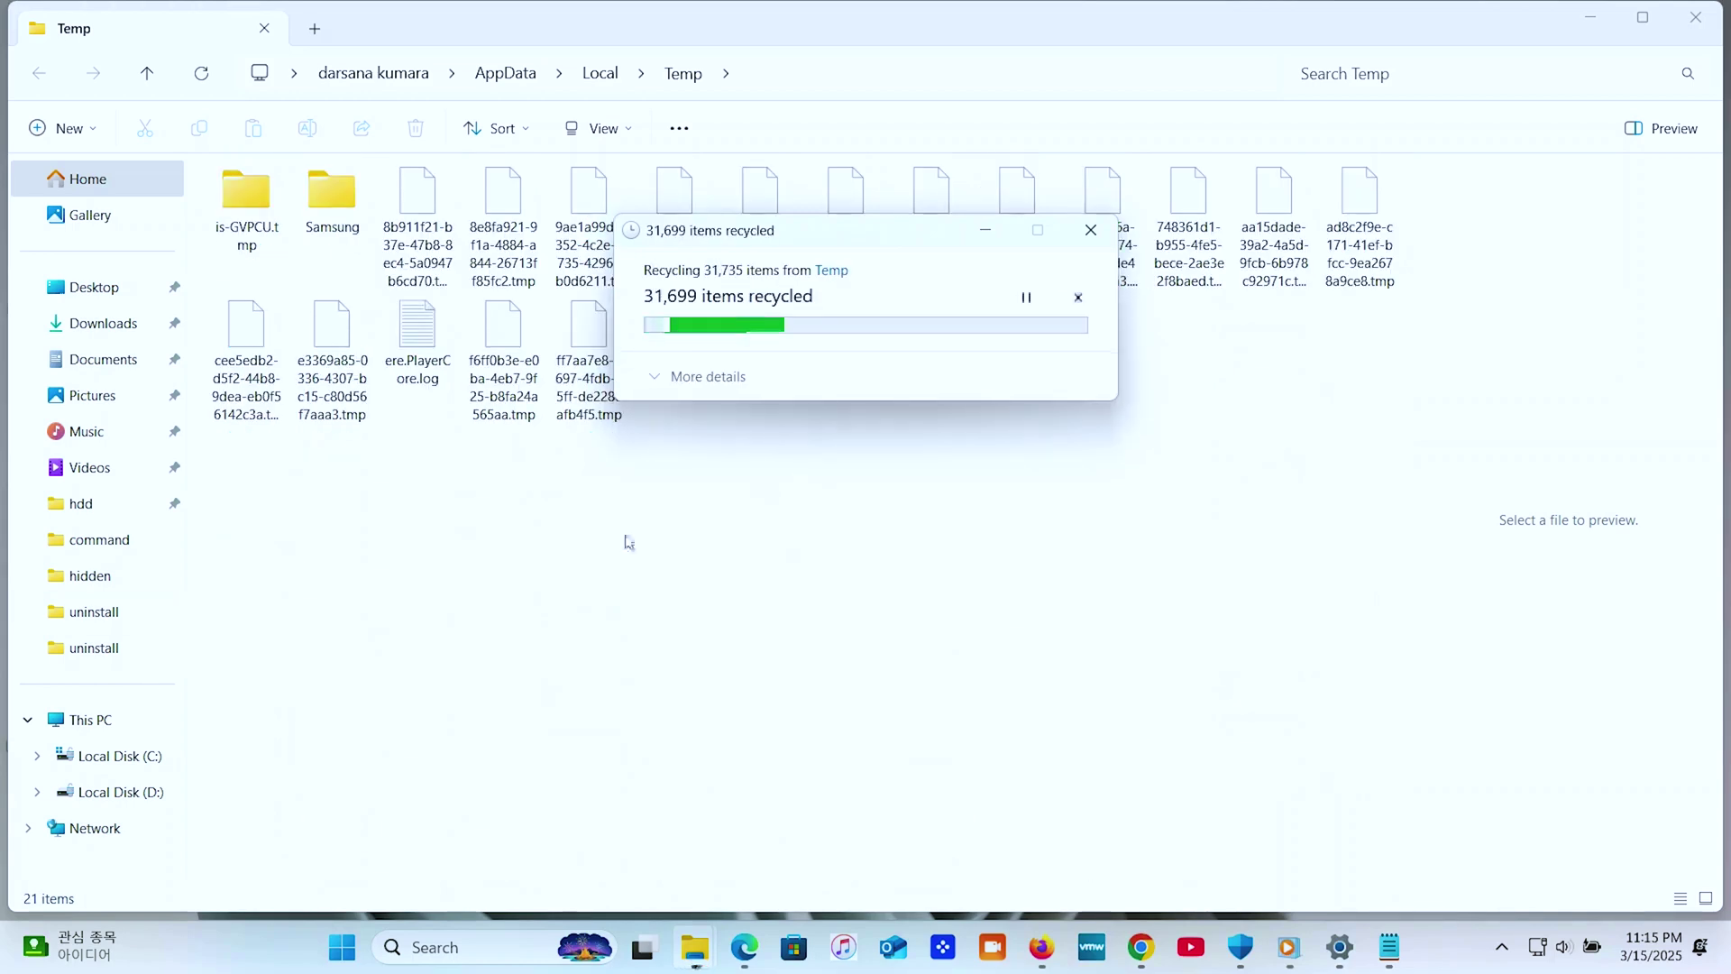
left_click(712, 431)
left_click(897, 466)
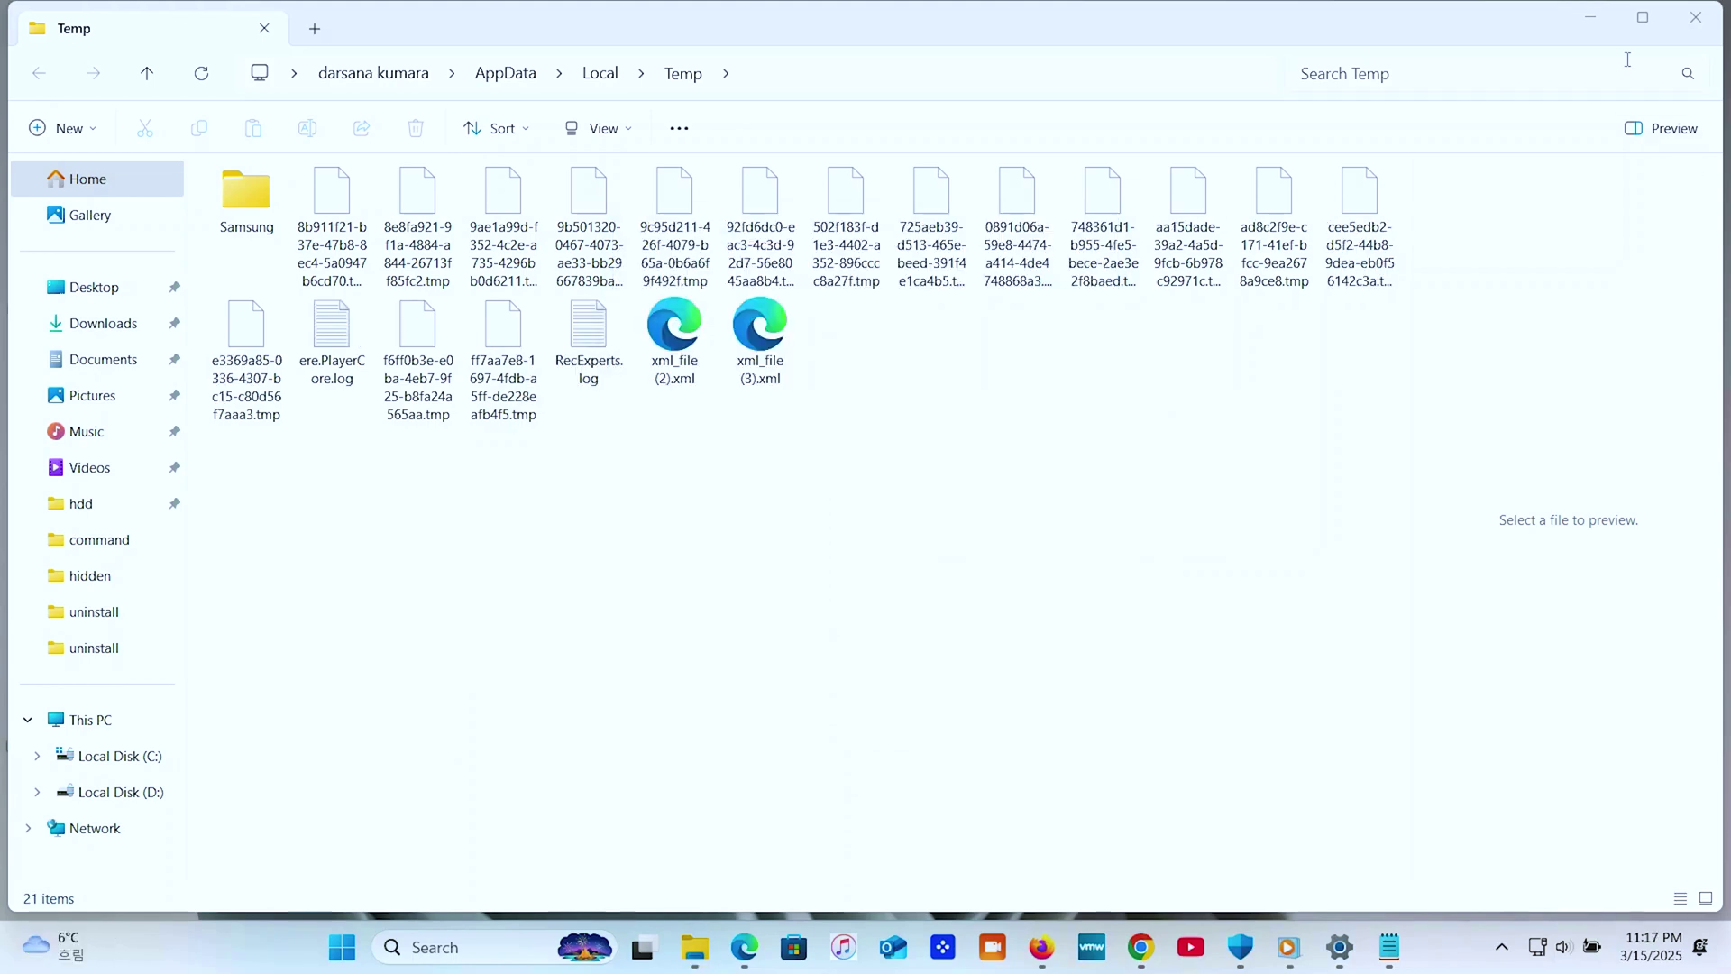
left_click(1674, 27)
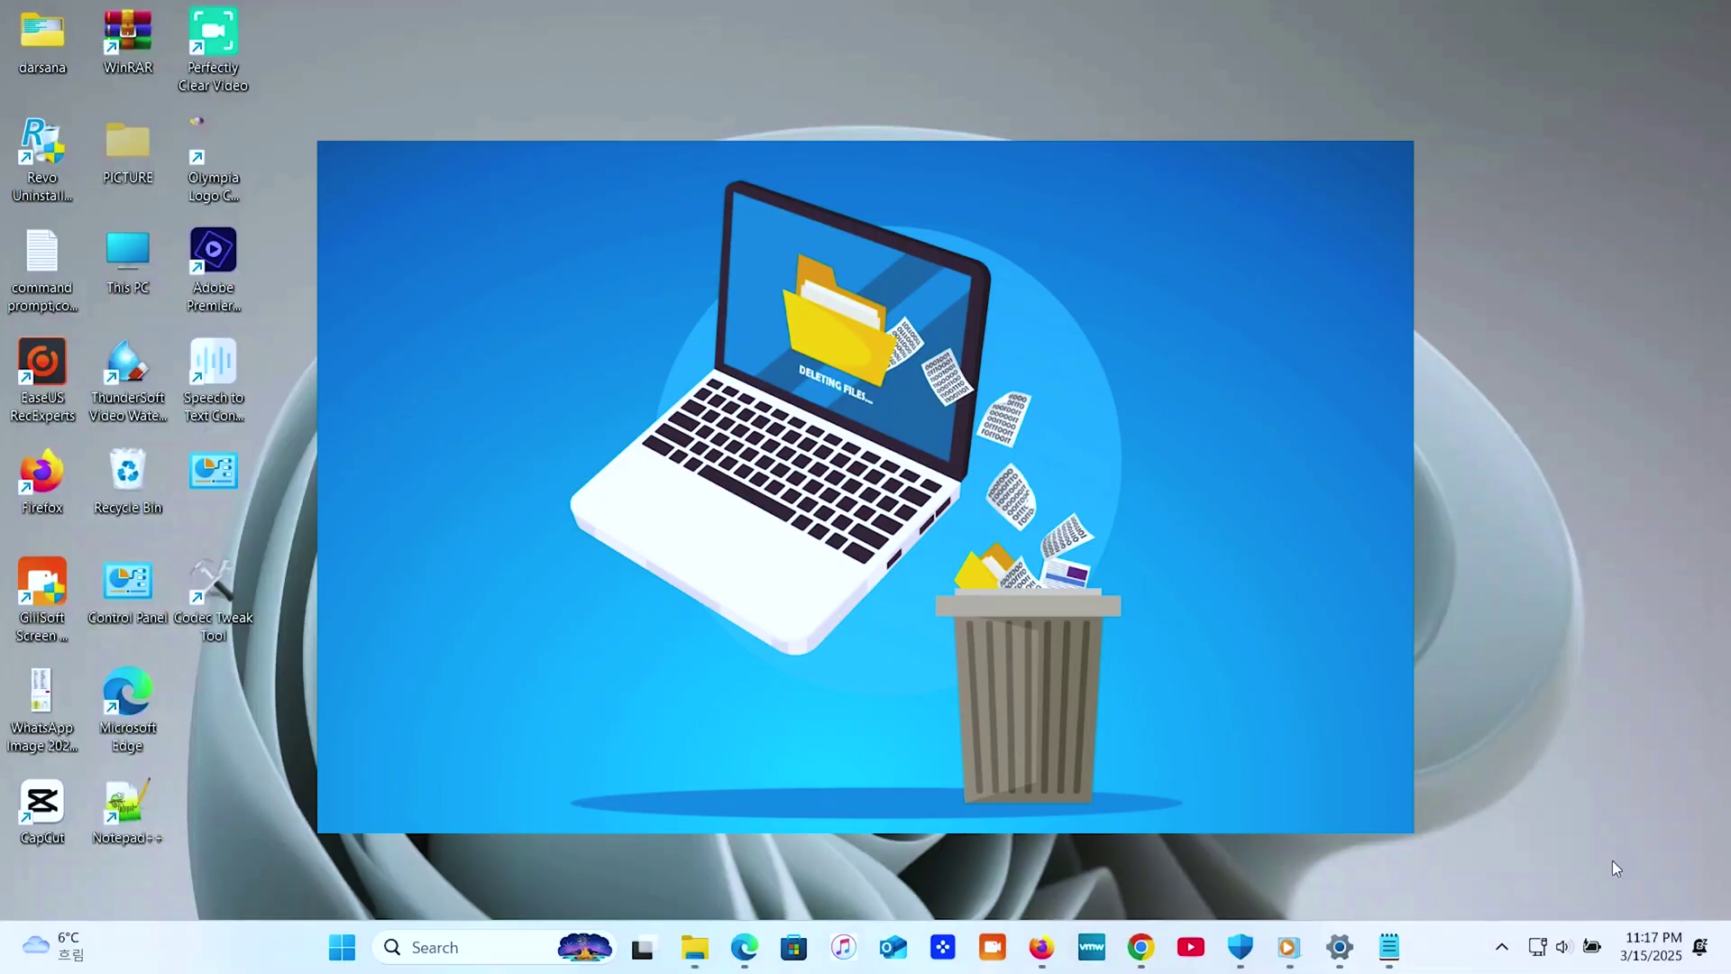